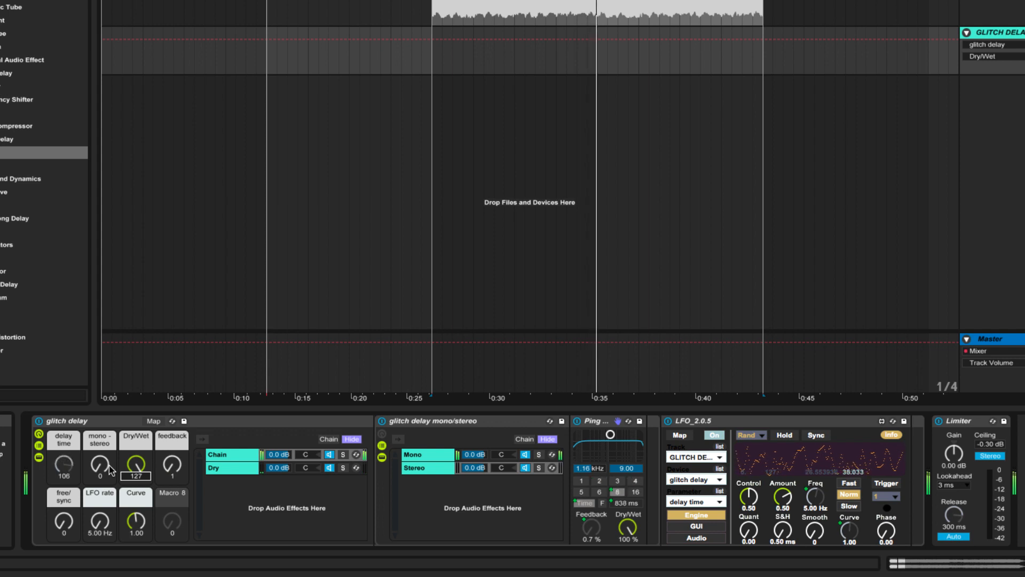
Step: Set the glitch delay rack's mono-stereo, feedback and free/sync macros to 127 and turn down its Dry/Wet
left_click_drag(172, 465, 172, 471)
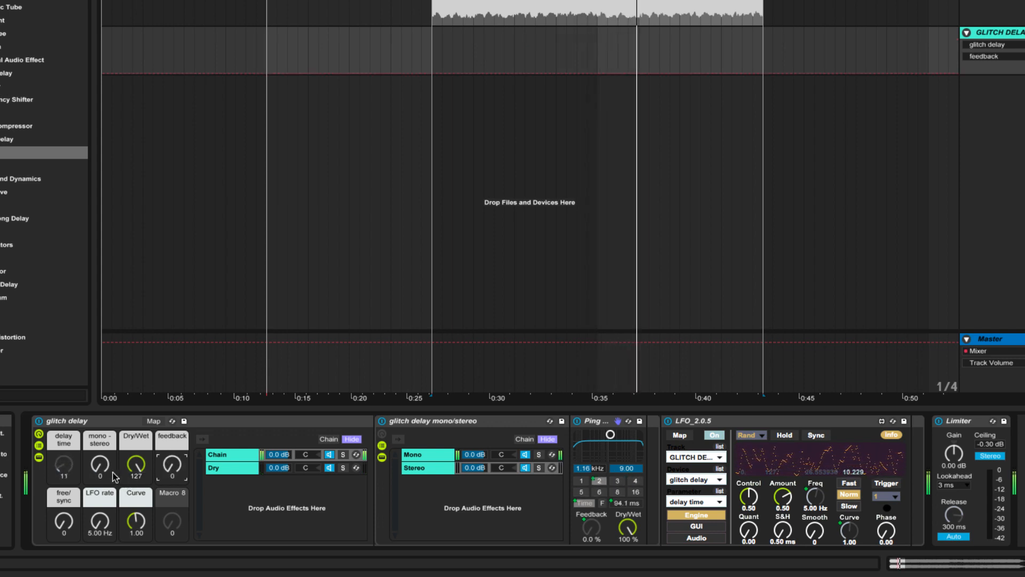
left_click_drag(100, 466, 101, 397)
left_click_drag(175, 471, 175, 403)
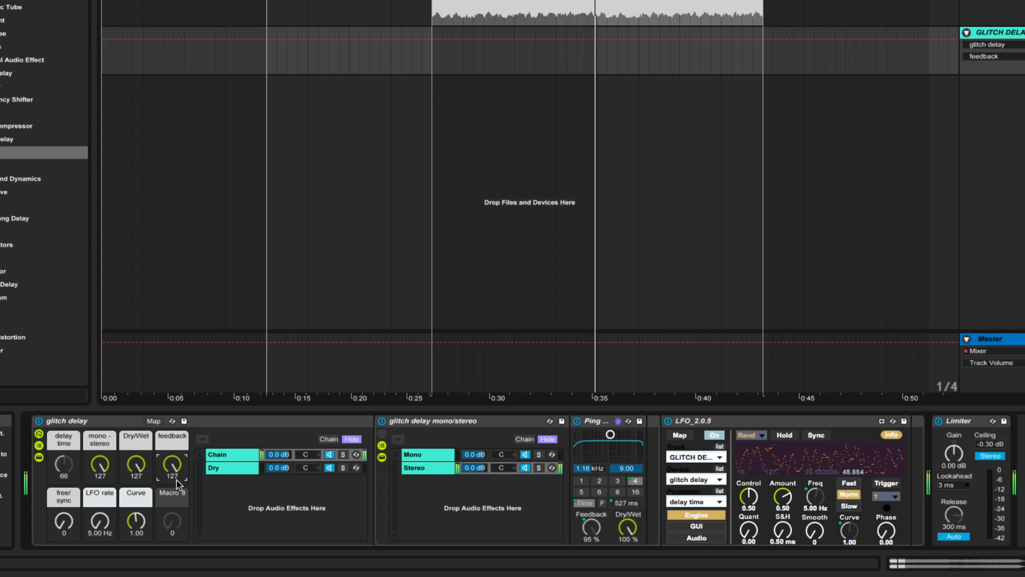
left_click_drag(59, 531, 59, 463)
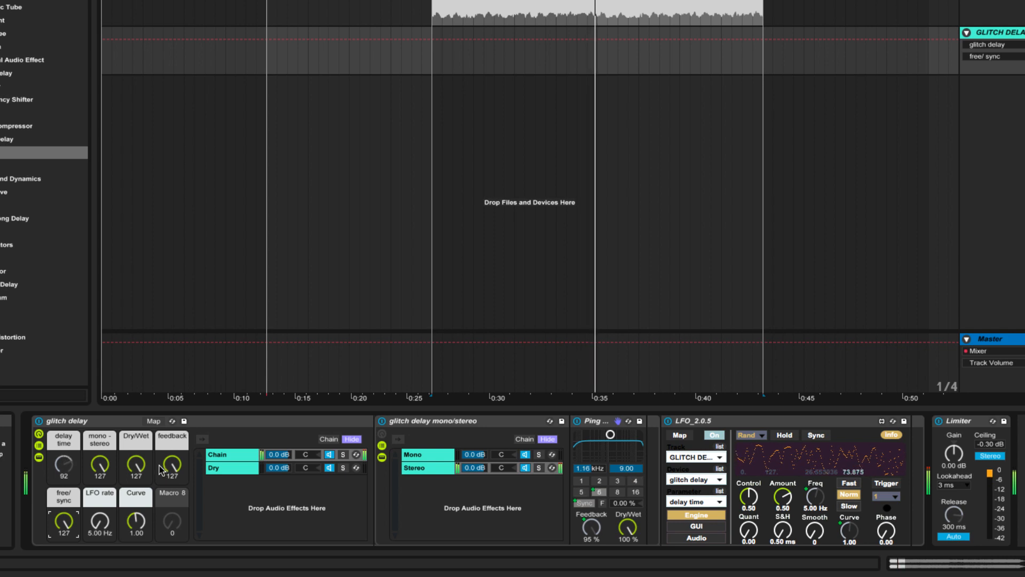
left_click_drag(142, 469, 142, 539)
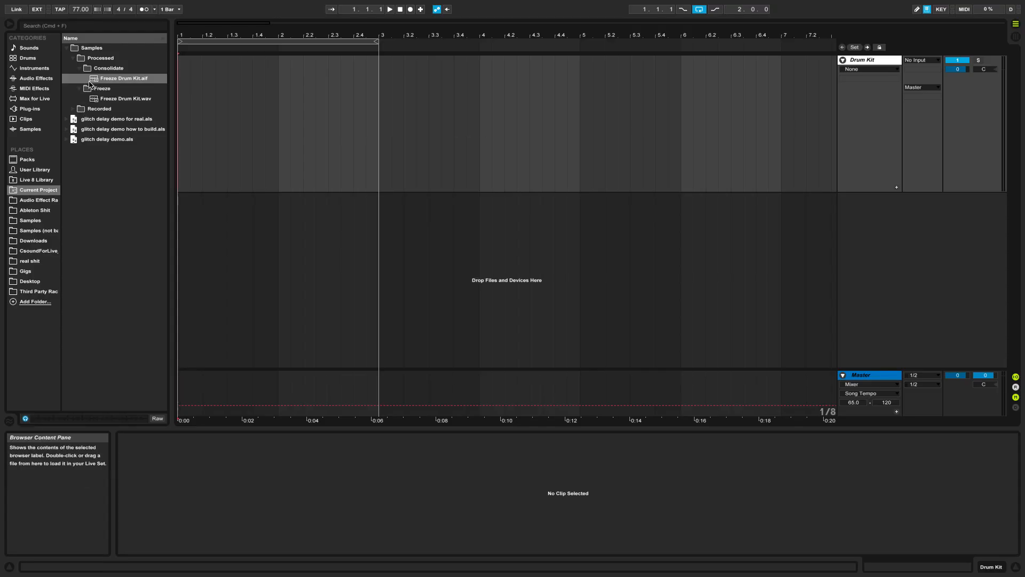
Step: Place Freeze Drum Kit.aif at the start of the Drum Kit track and play it as a four-bar loop
left_click_drag(124, 78, 179, 117)
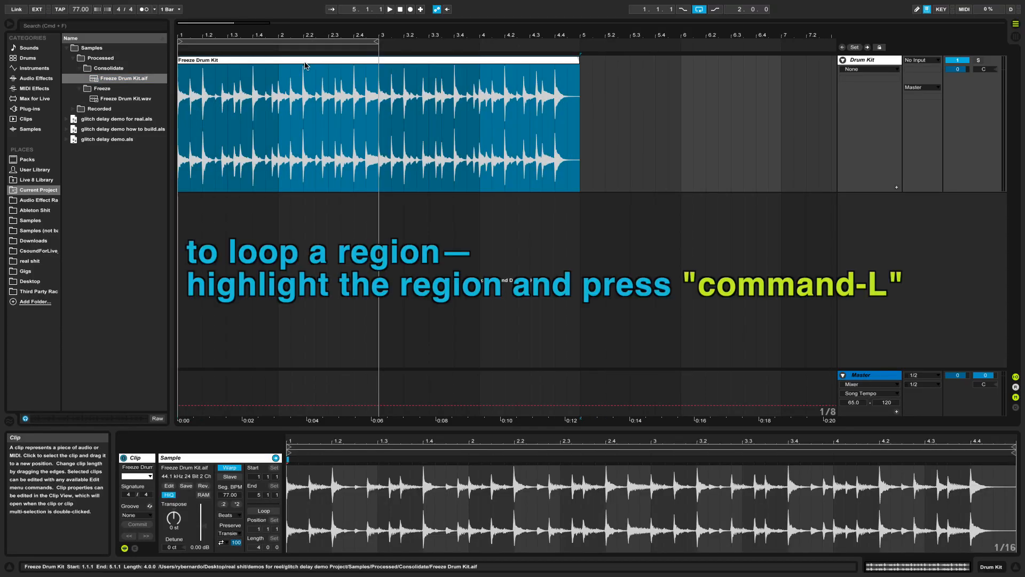
key("super+l")
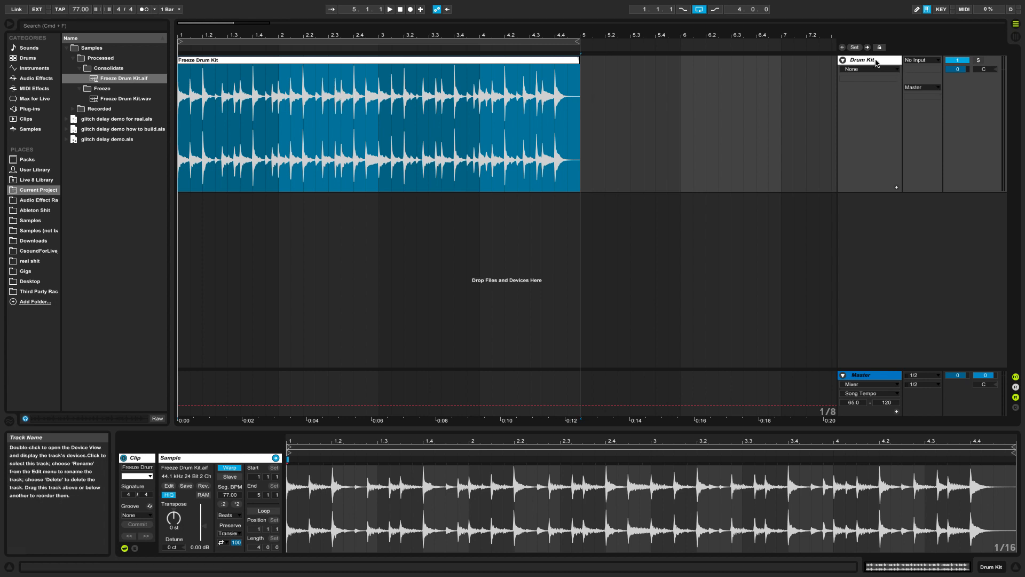
key("space")
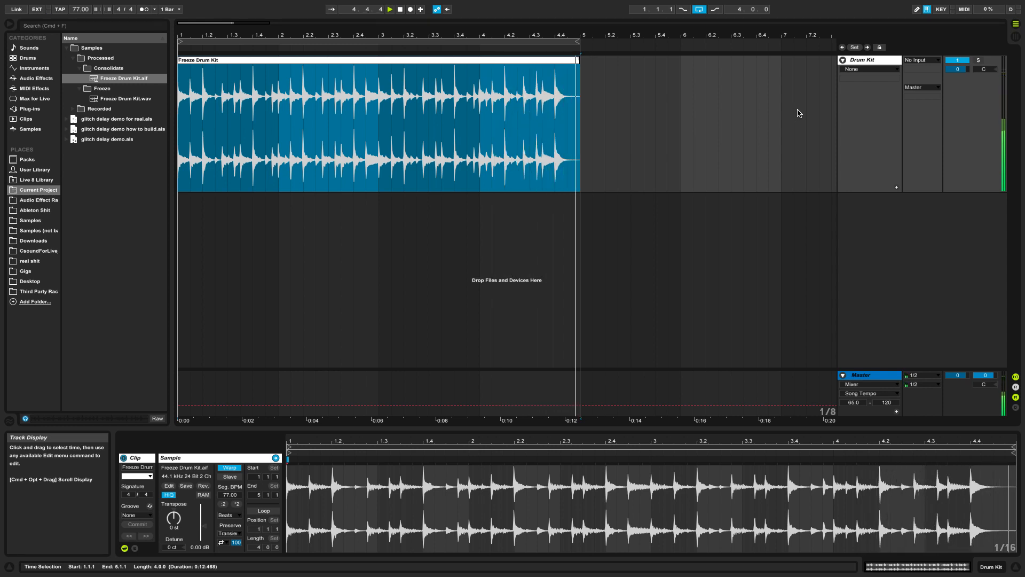
key("space")
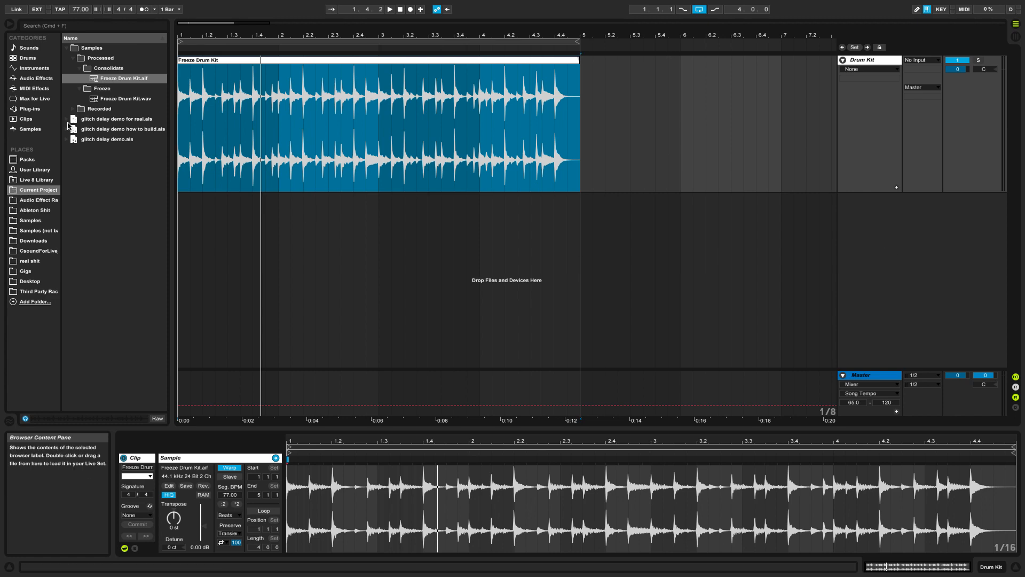
Step: Add a Simple Delay to the Drum Kit track with linked channels and the left delay in Time mode
left_click(36, 78)
left_click_drag(97, 357, 251, 331)
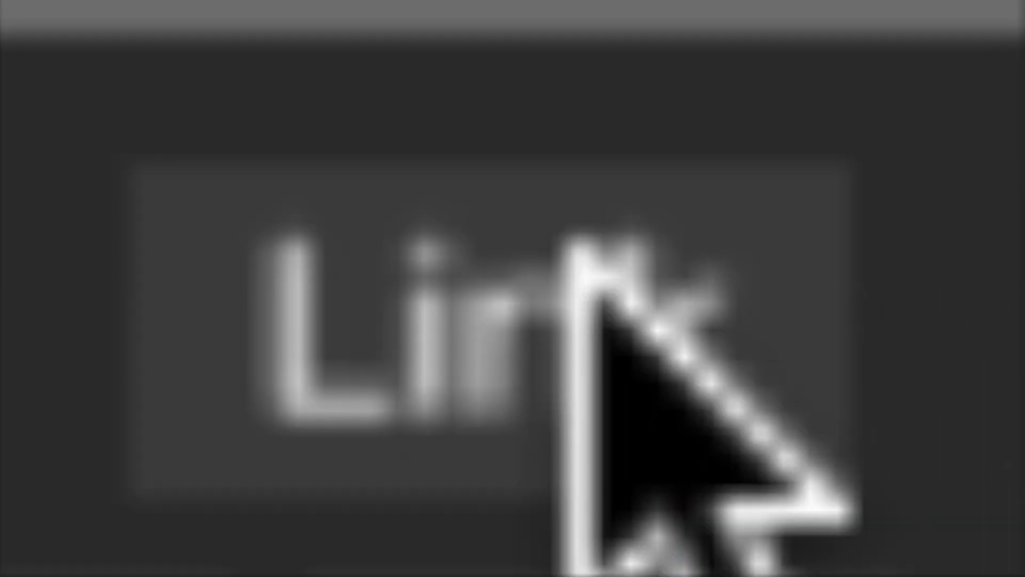
left_click(205, 261)
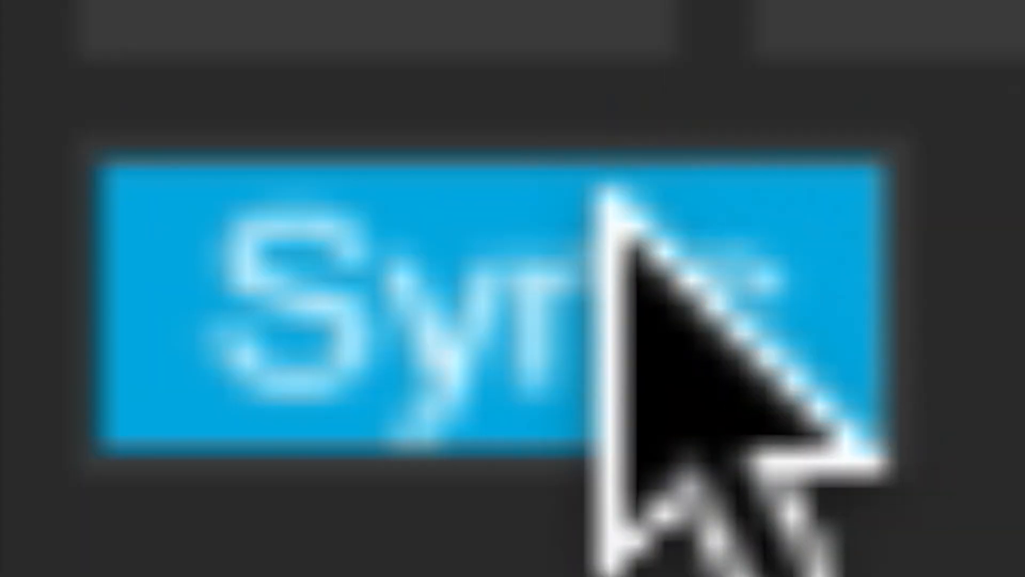
left_click(109, 328)
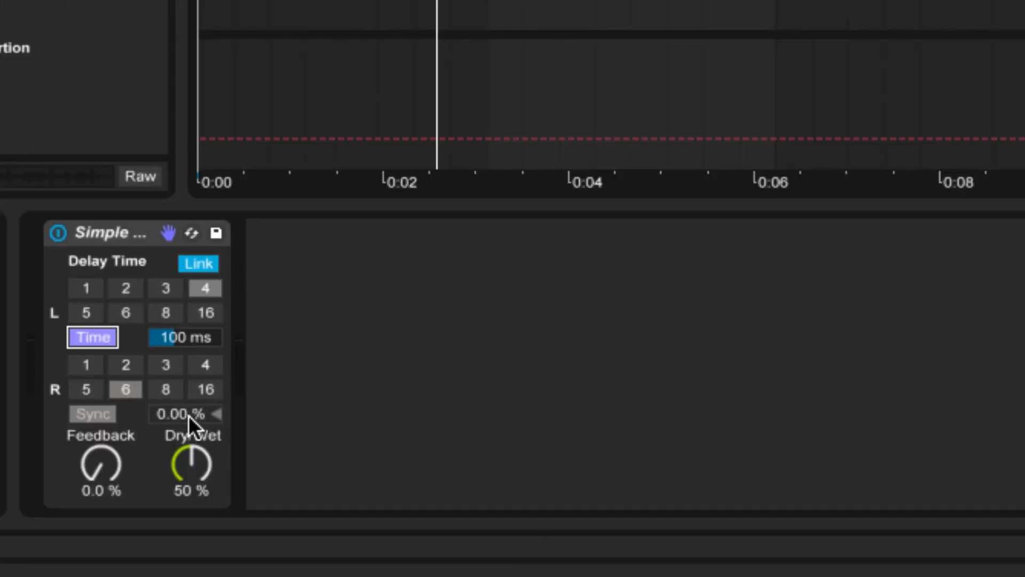
Step: Set the Simple Delay's Dry/Wet to 100 % and, with the loop playing, its left delay time to 300 ms
left_click_drag(190, 470, 190, 417)
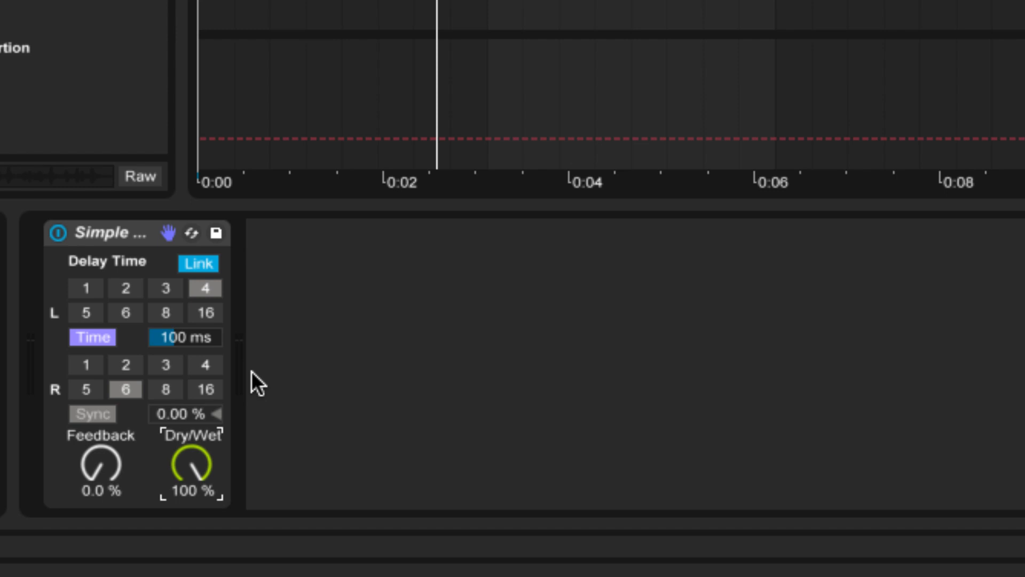
key("space")
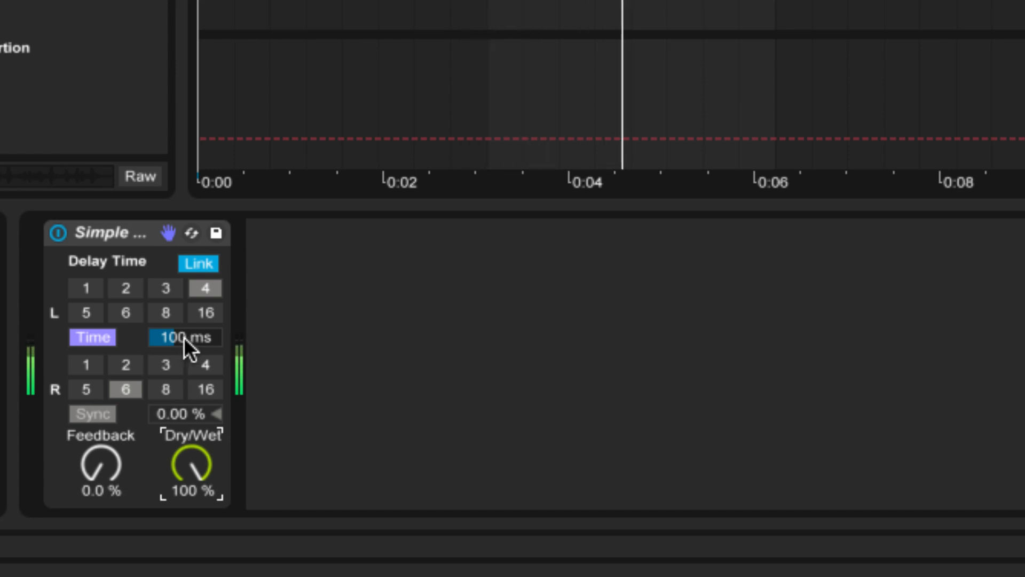
mouse_move(183, 337)
left_mouse_down()
mouse_move(184, 299)
mouse_move(184, 363)
mouse_move(183, 318)
mouse_move(184, 363)
mouse_move(184, 325)
mouse_move(181, 339)
left_mouse_up()
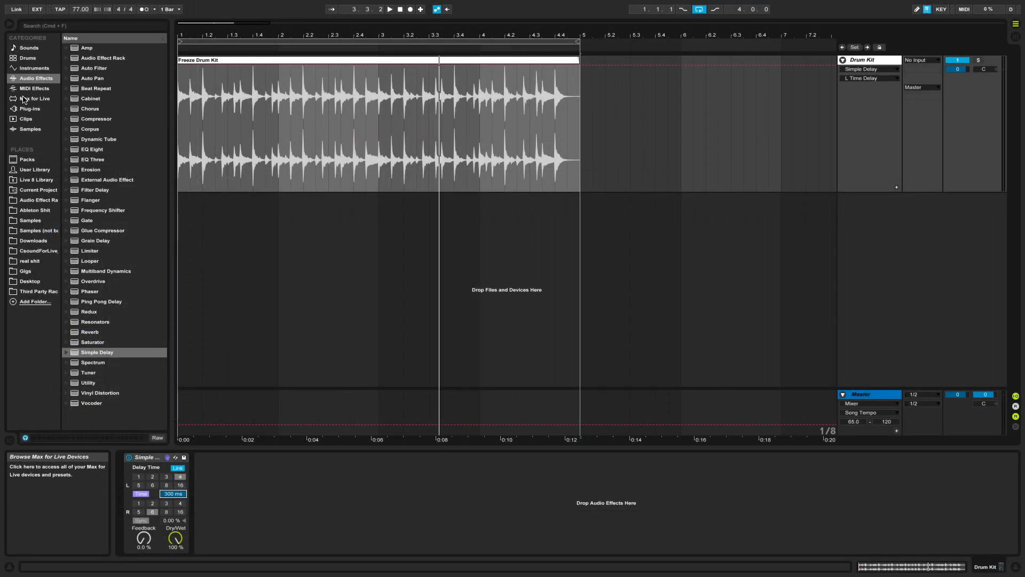
Step: Search the Max for Live devices for "lfo" and add the LFO_2.0.5 audio effect after the Simple Delay
left_click(25, 98)
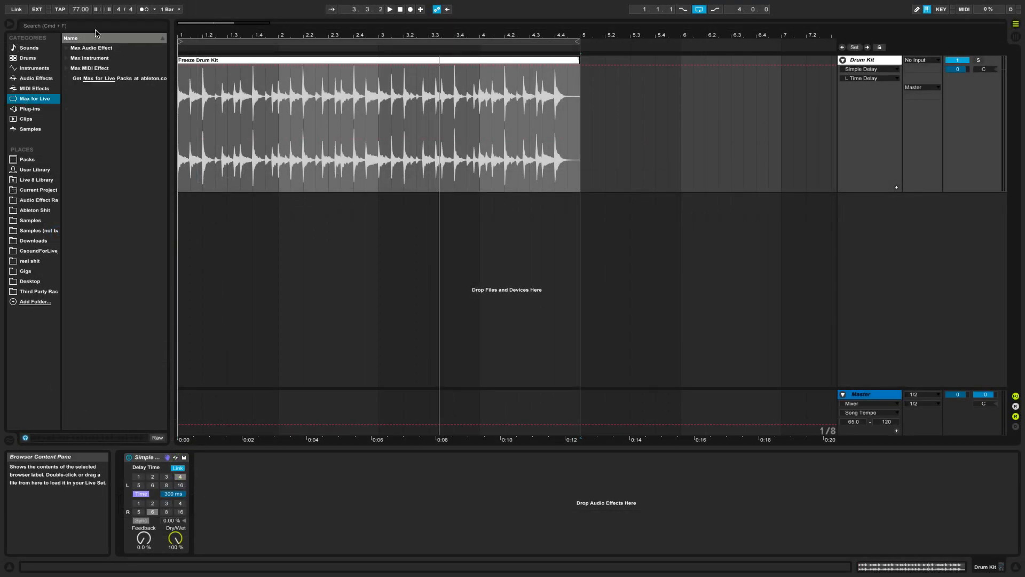
left_click(89, 25)
type("lfo")
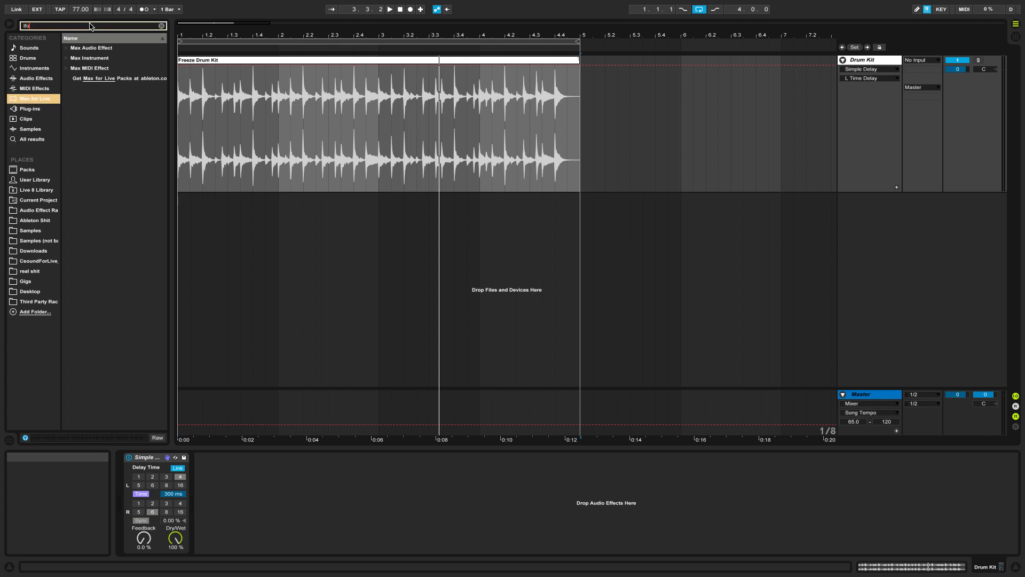
left_click(66, 48)
left_click_drag(107, 78, 224, 487)
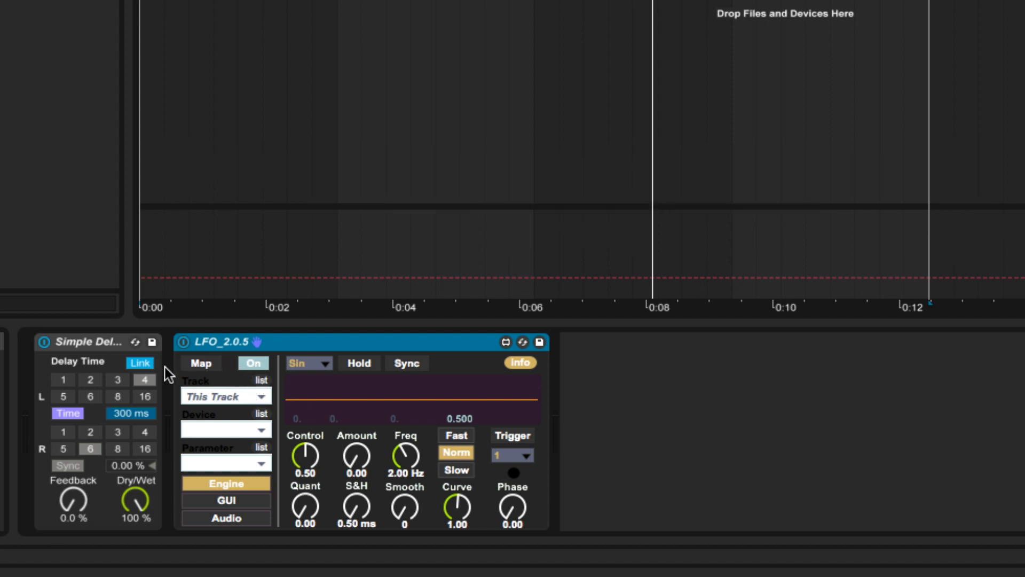
Step: Group the Simple Delay and the LFO into an Audio Effect Rack and show its macro controls
left_click(101, 345, "shift")
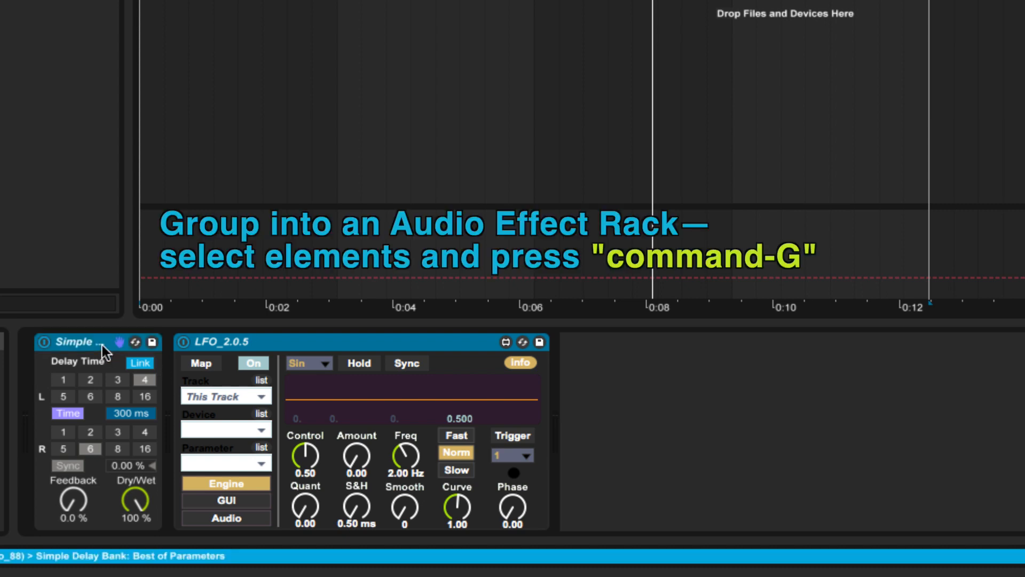
key("super+g")
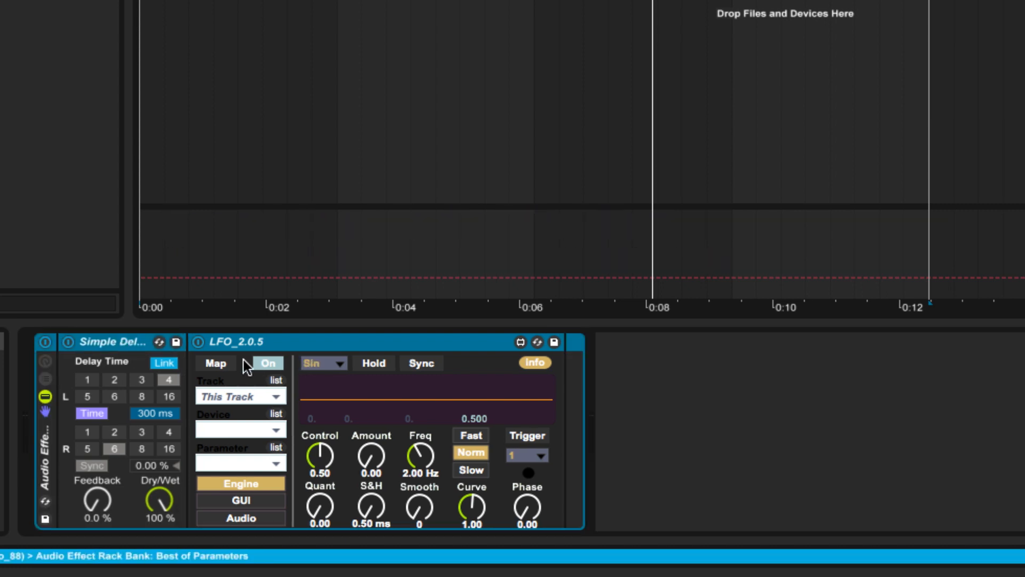
left_click(45, 361)
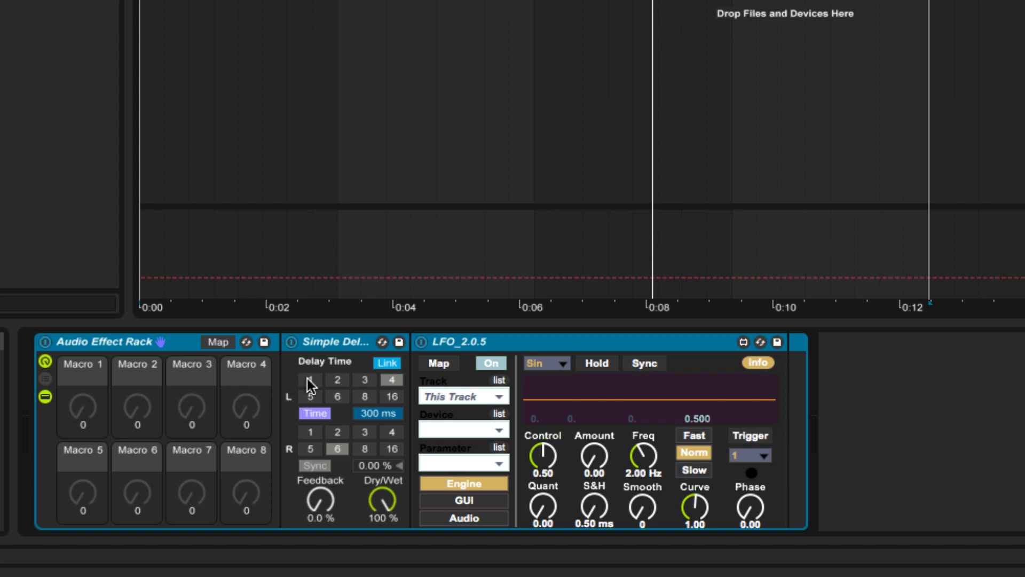
Step: Map the Simple Delay's left time value to Macro 1, rename the macro "delay time" and colour it white
key("super+m")
left_click(377, 413)
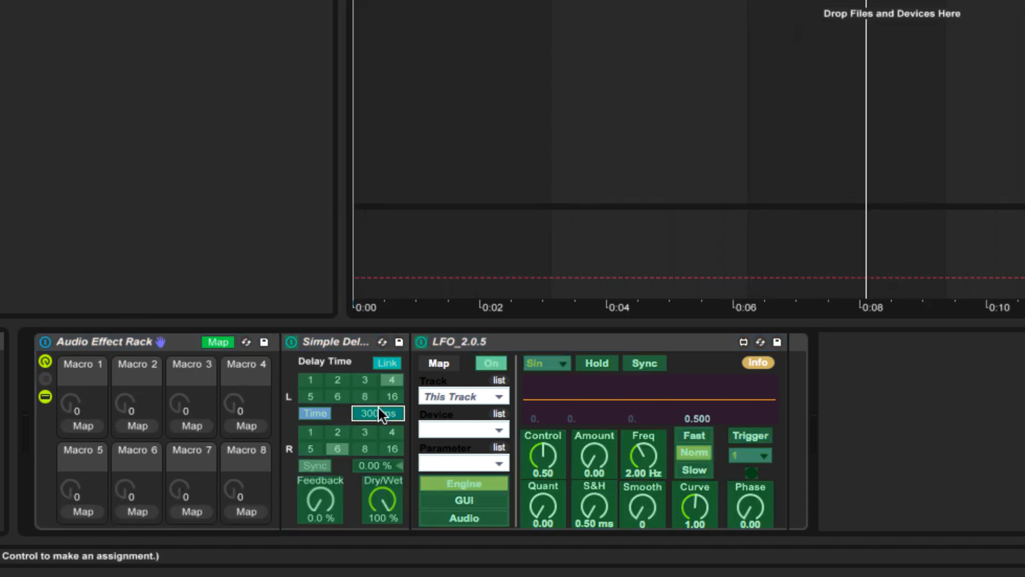
left_click(83, 426)
key("super+r")
type("d")
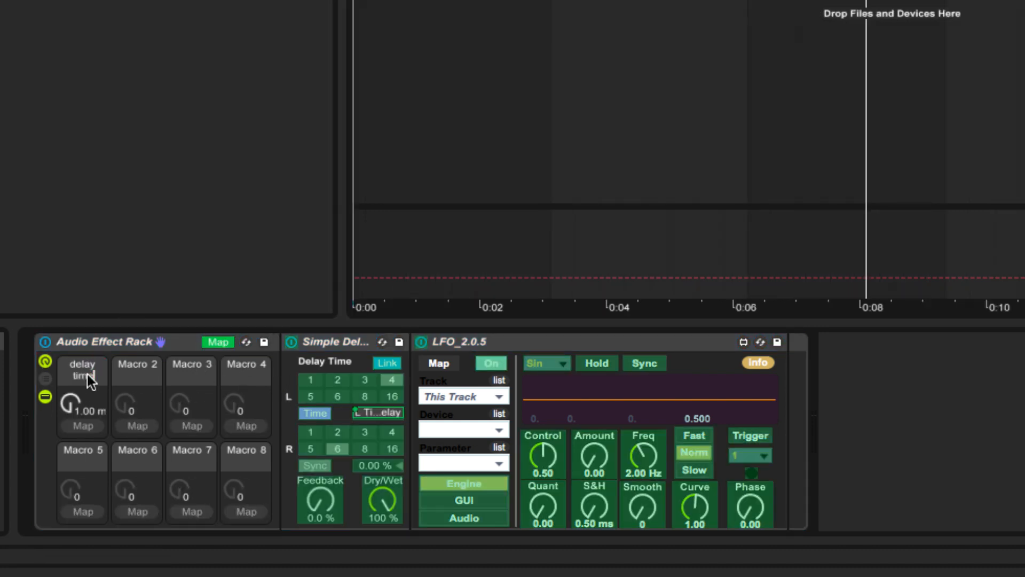
type("elay time")
right_click(95, 373)
left_click(293, 365)
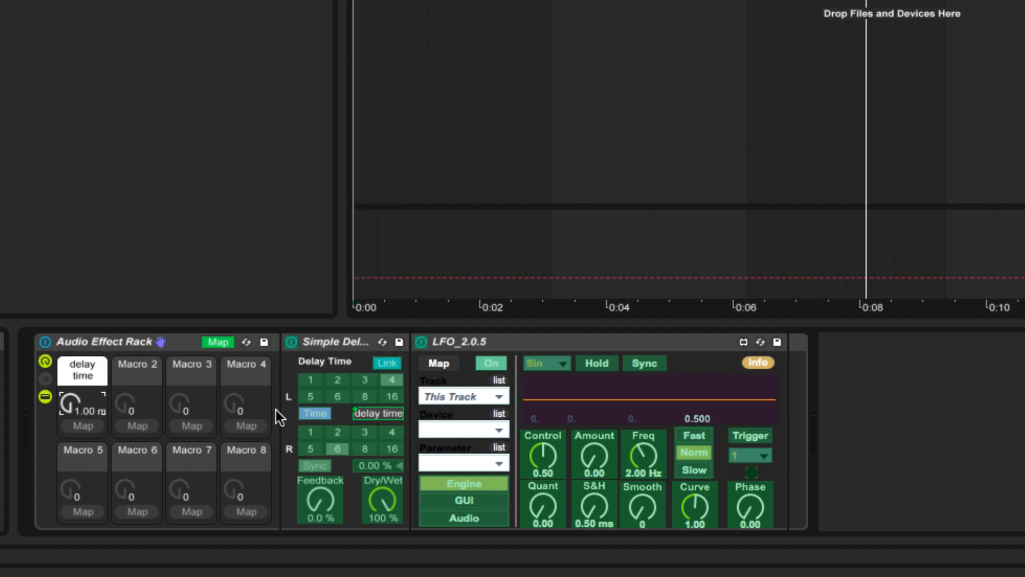
Step: Map the Simple Delay's left beat-division selector to the delay time macro as well and leave mapping mode
left_click(342, 384)
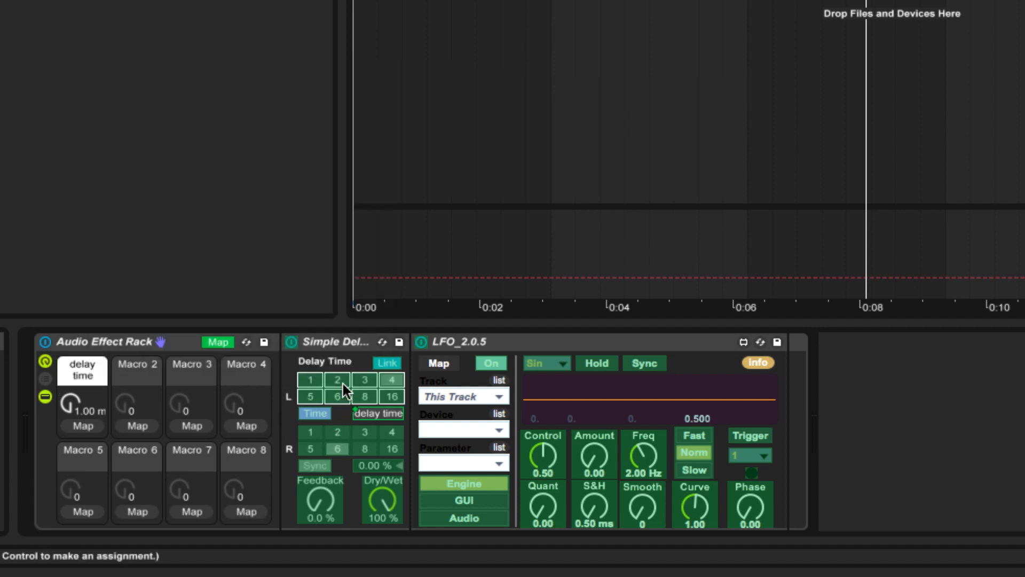
left_click(82, 426)
left_click(223, 342)
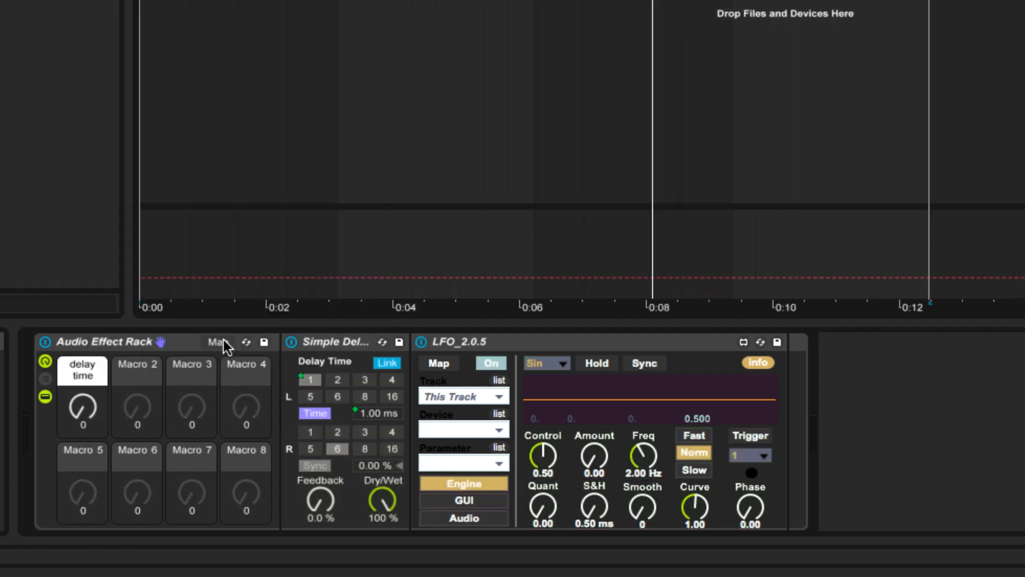
Step: Map the left delay's Time/Sync switch to Macro 5, rename the macro "free/ sync" and colour it white
left_click(223, 342)
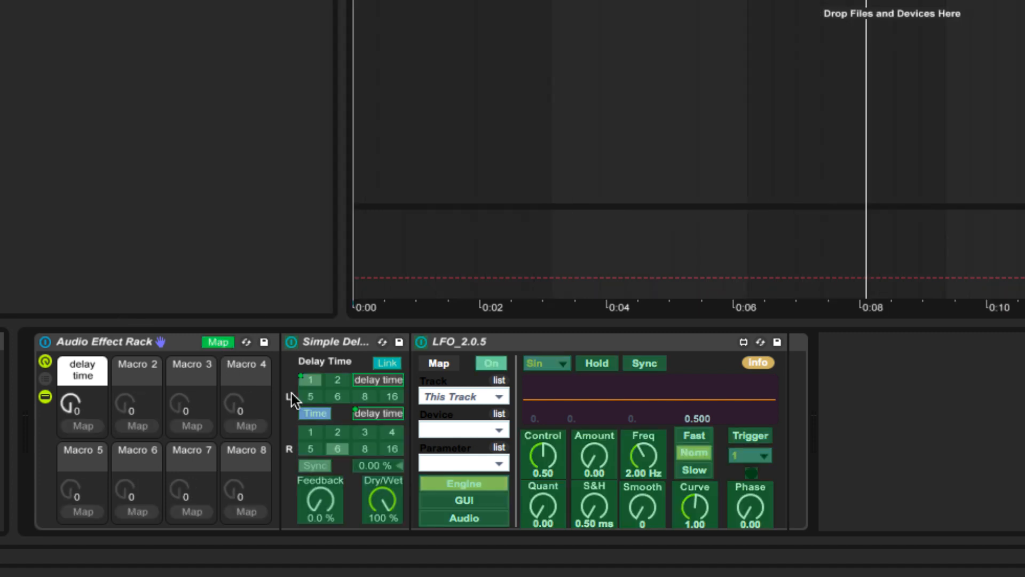
left_click(315, 414)
left_click(77, 512)
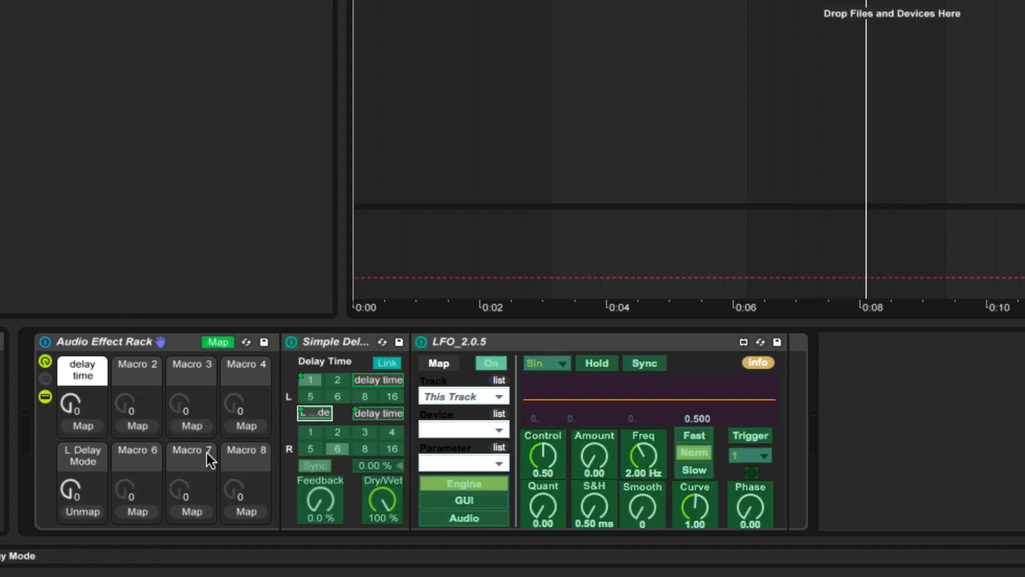
left_click(91, 454)
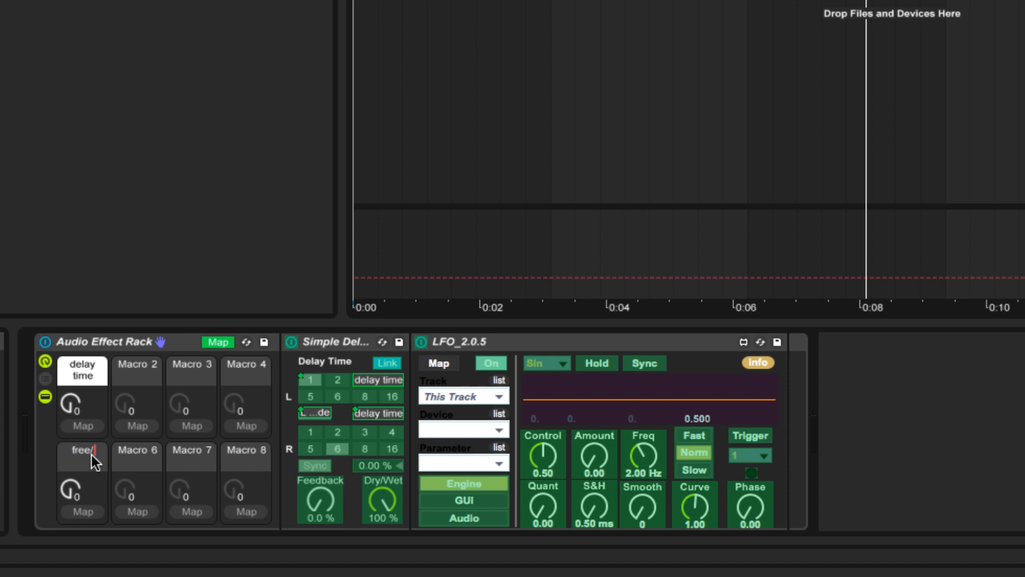
type("nc")
key("Return")
right_click(91, 455)
left_click(301, 450)
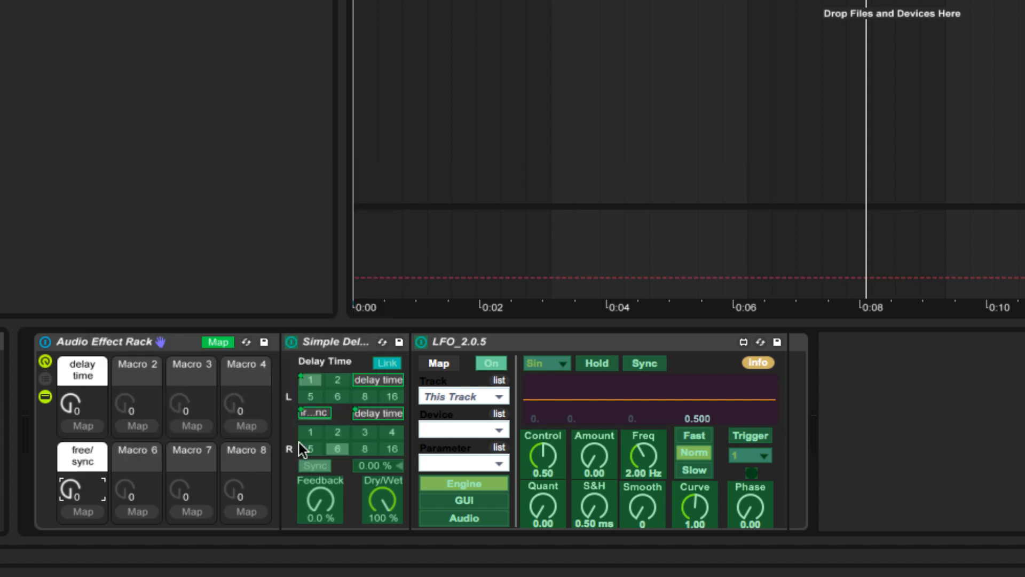
left_click(223, 344)
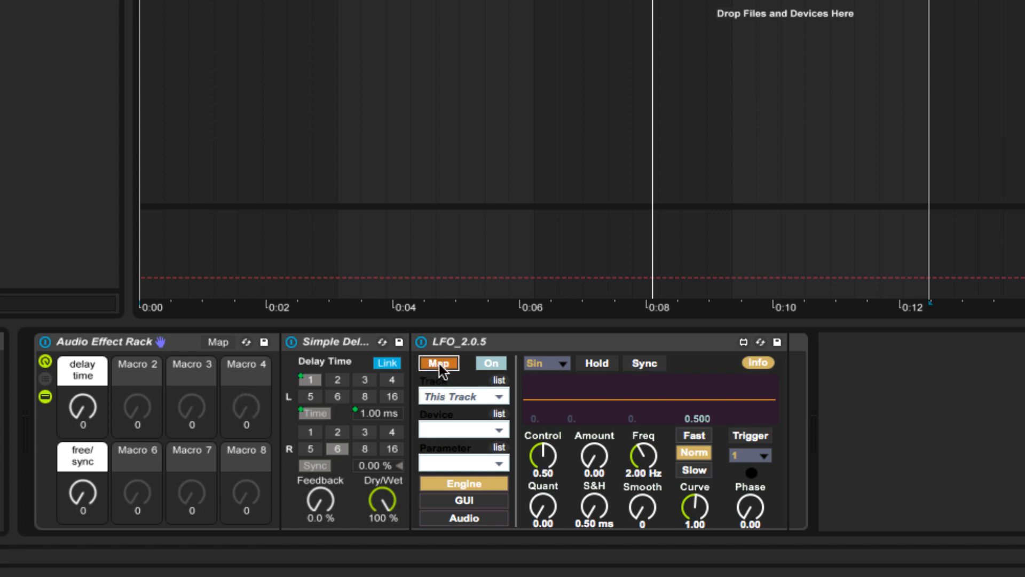
Step: Assign the LFO to the rack's delay time macro and set the LFO's Control to 0.5
left_click(76, 407)
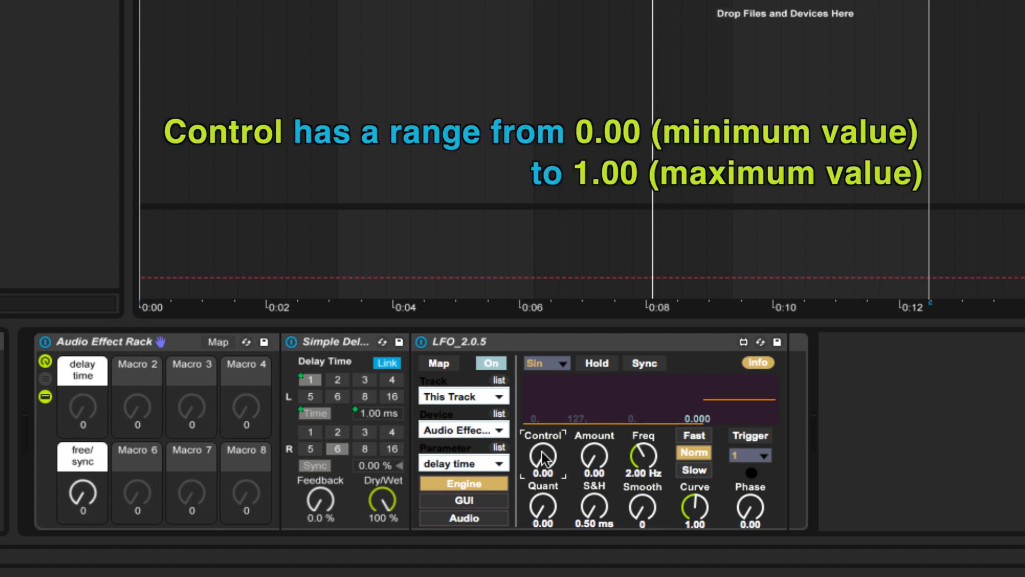
left_click_drag(544, 458, 543, 451)
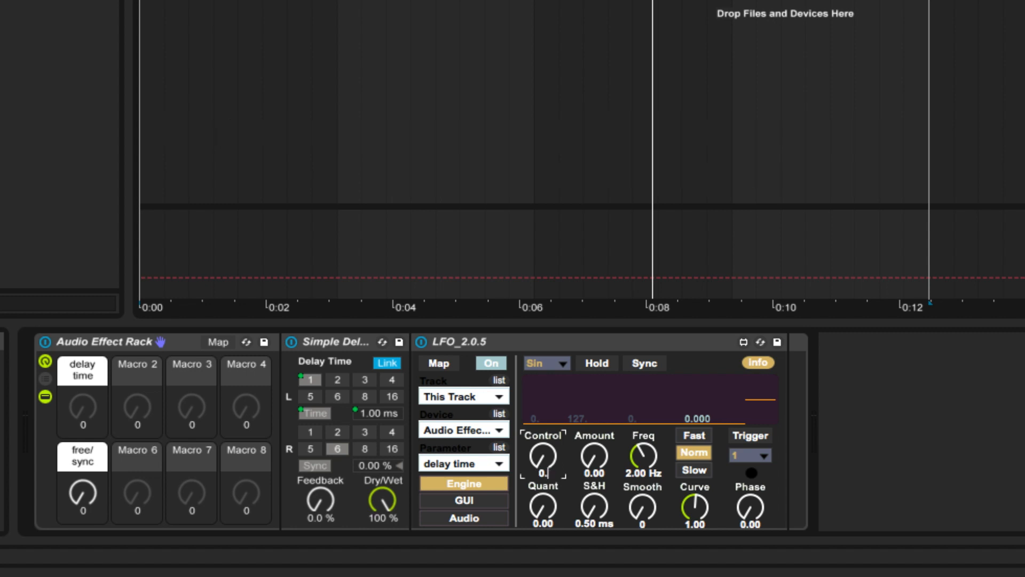
type("0.5")
key("Return")
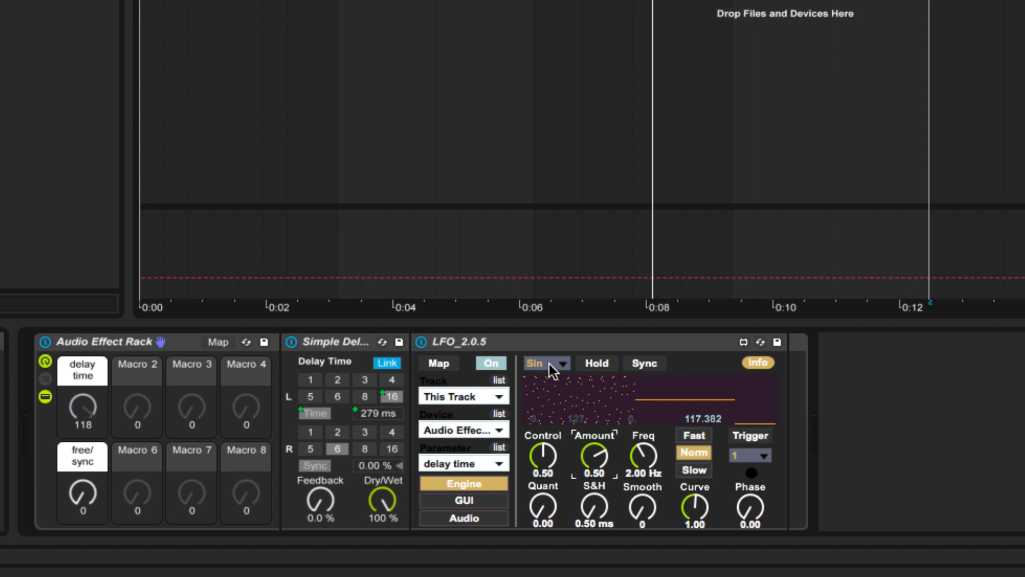
Step: Change the LFO waveform to Rand
left_click(549, 363)
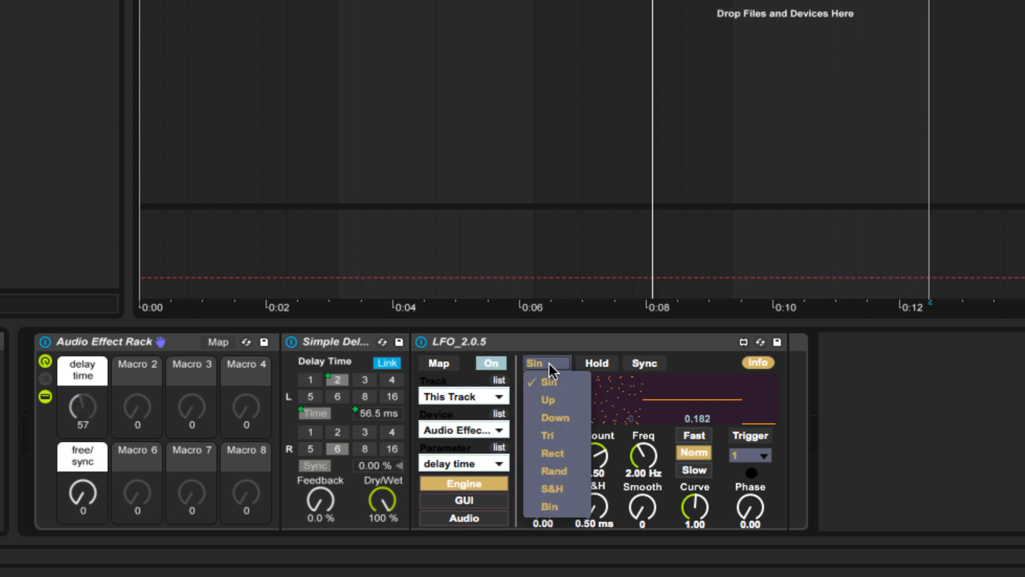
left_click(550, 468)
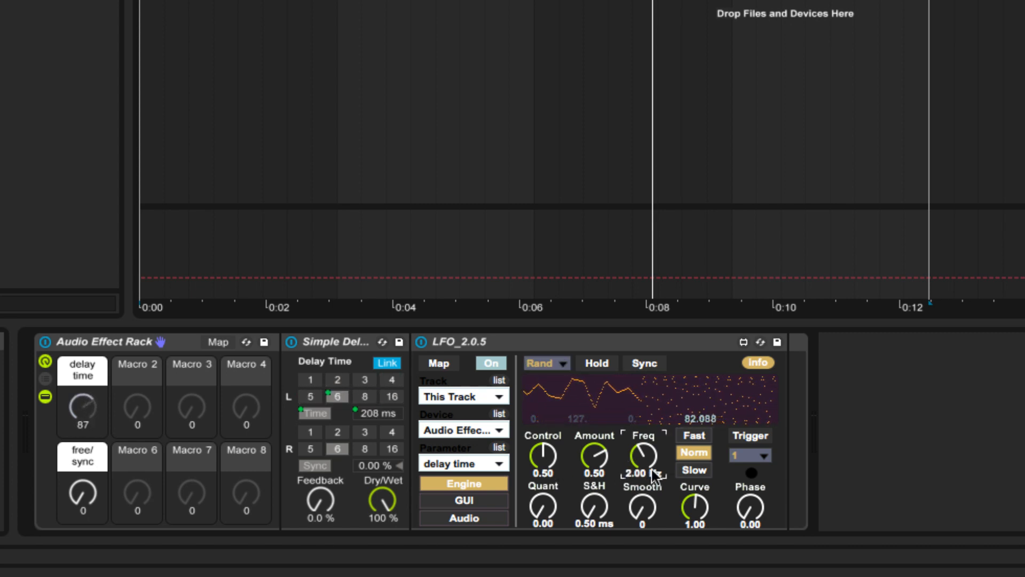
Step: Set the LFO's Freq to 5 Hz and play the loop to audition the random delay-time modulation
left_click_drag(651, 474, 651, 454)
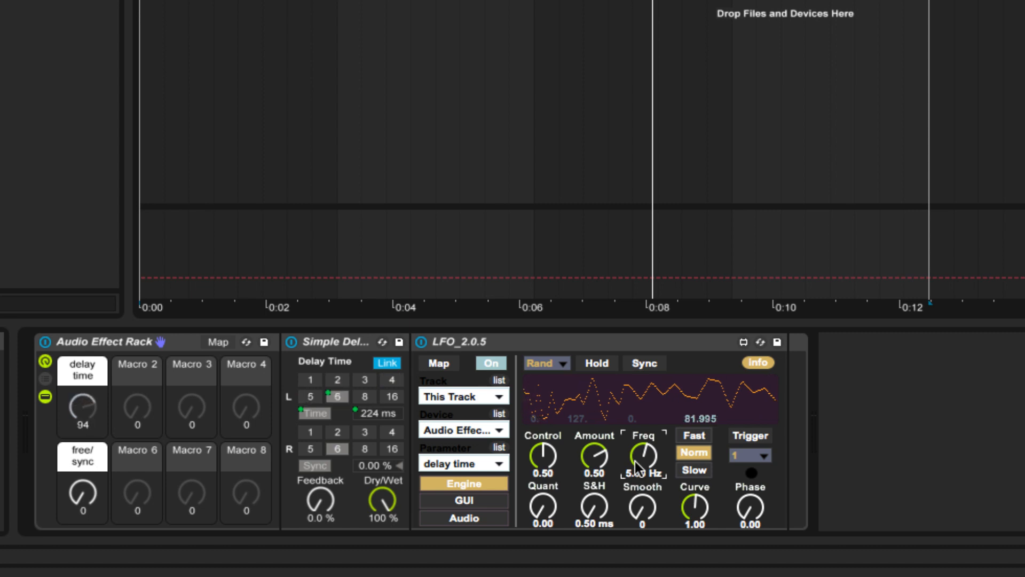
key("space")
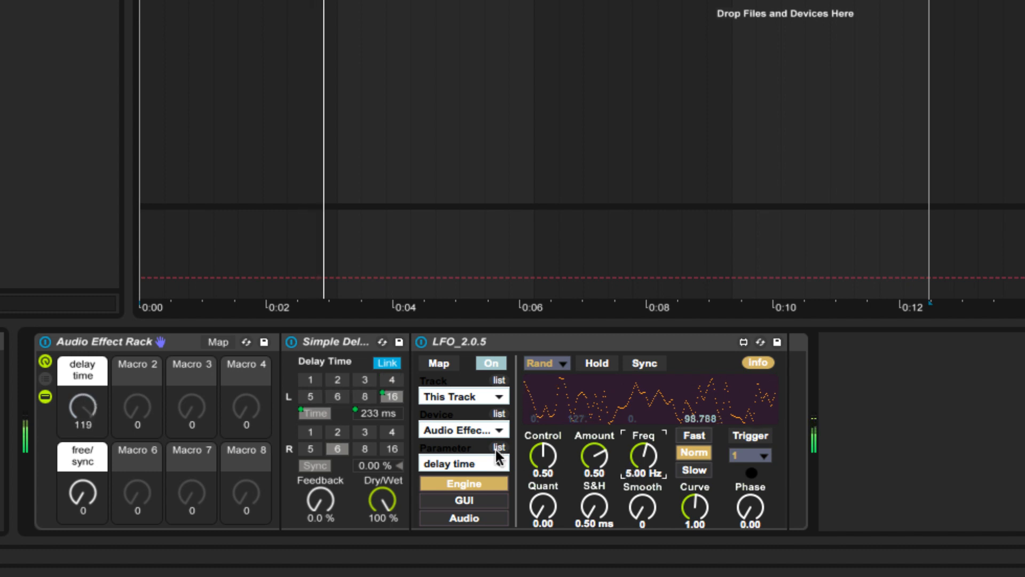
mouse_move(84, 490)
left_mouse_down()
mouse_move(85, 448)
mouse_move(83, 491)
left_mouse_up()
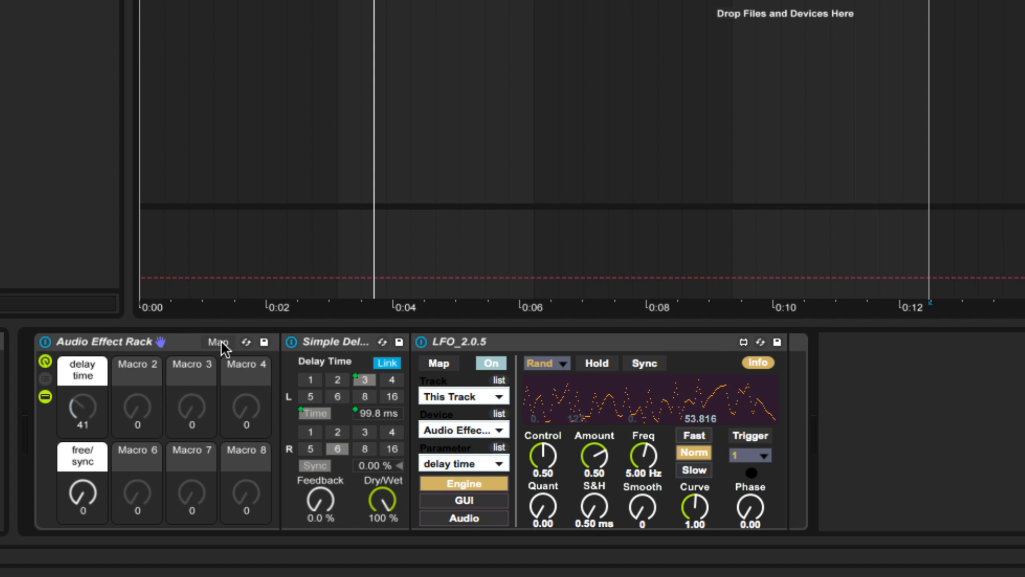
Step: Map the Simple Delay's Feedback to Macro 4 of the rack
left_click(218, 342)
left_click(323, 502)
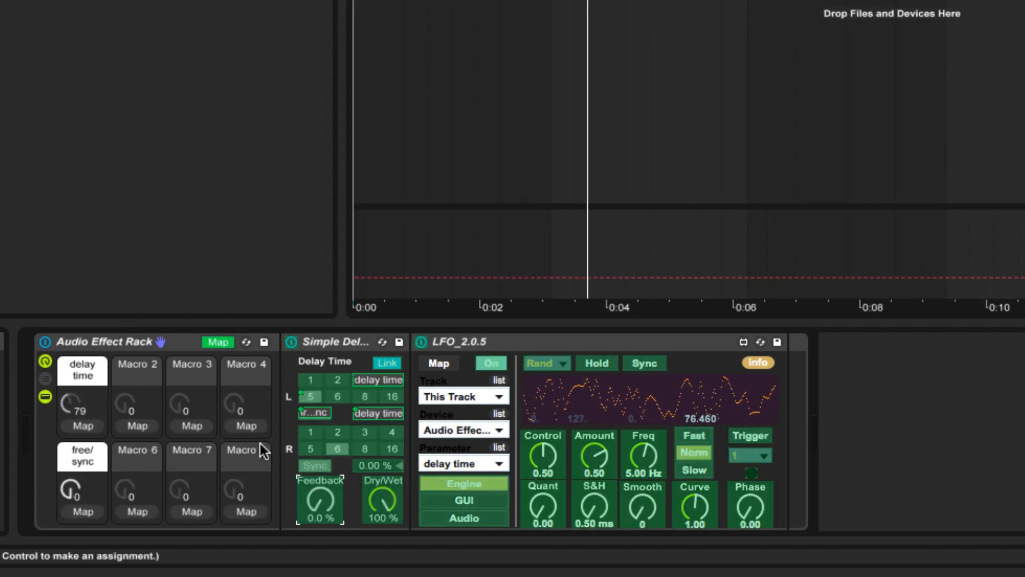
left_click(249, 424)
Step: Rename Macro 4 "feedback", colour it white and leave mapping mode
left_click(252, 373)
key("super+r")
type("f")
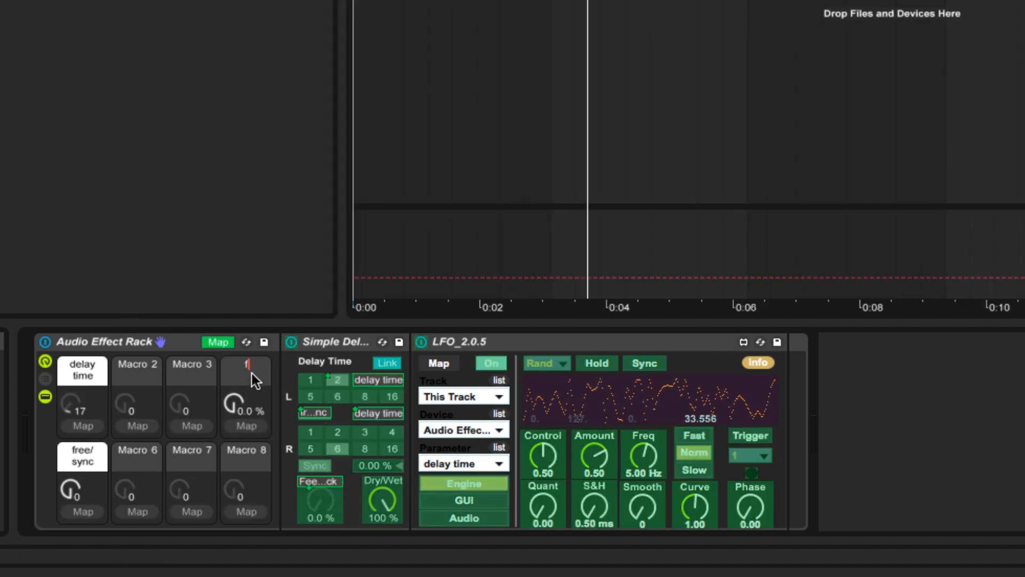
type("eedback")
key("Return")
right_click(252, 373)
left_click(470, 358)
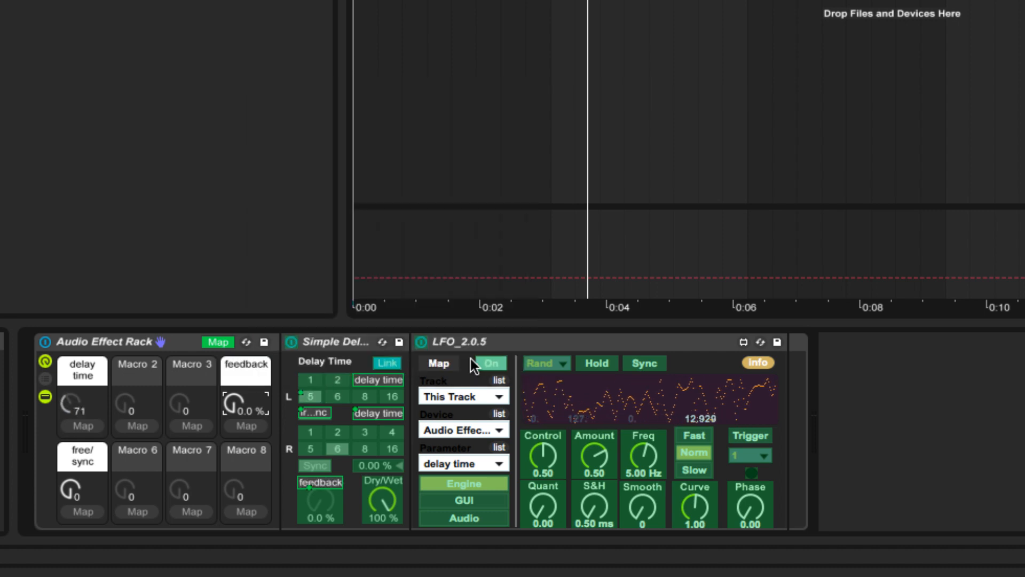
left_click(216, 342)
Step: Play the loop and audition the feedback macro at 95 % and 80 % in free and synced modes, returning it to 0 %
key("space")
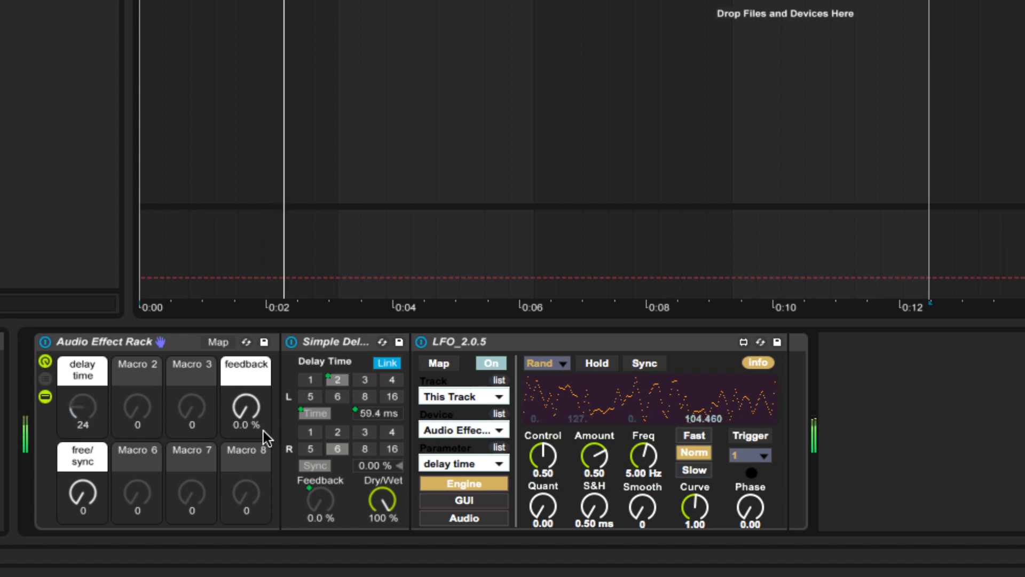
left_click_drag(246, 409, 246, 346)
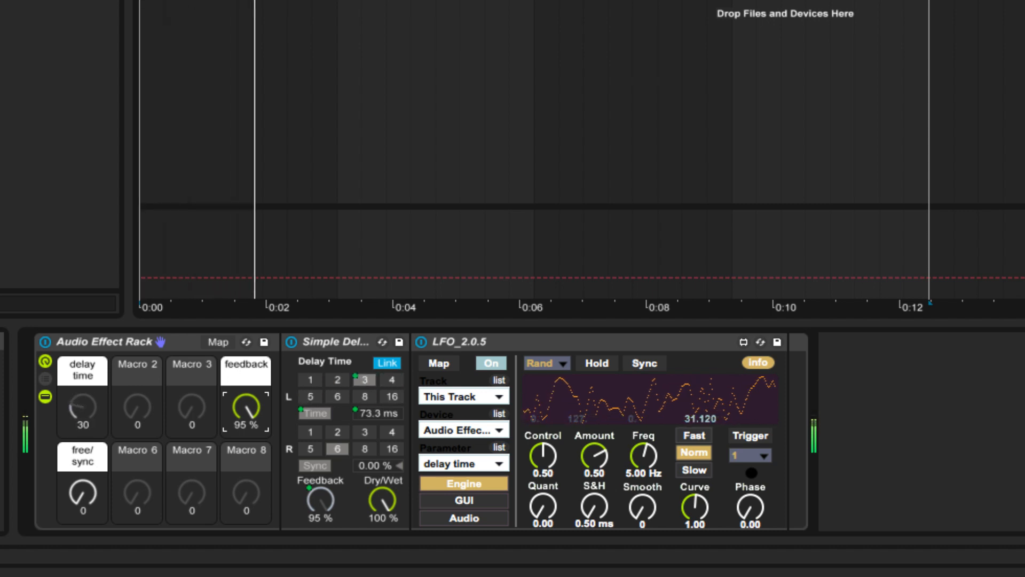
left_click_drag(246, 407, 246, 419)
left_click_drag(84, 493, 85, 439)
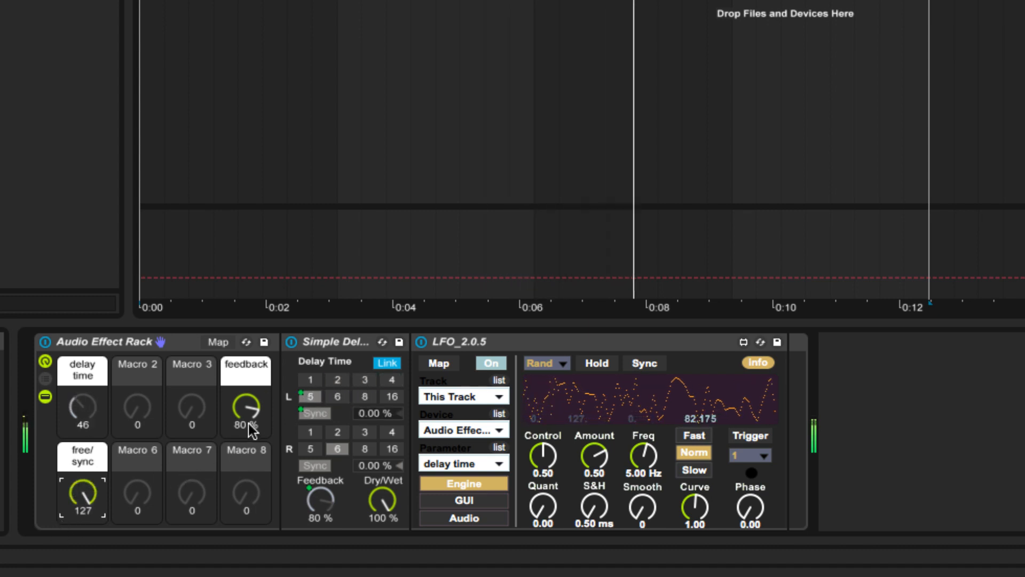
left_click_drag(242, 425, 242, 413)
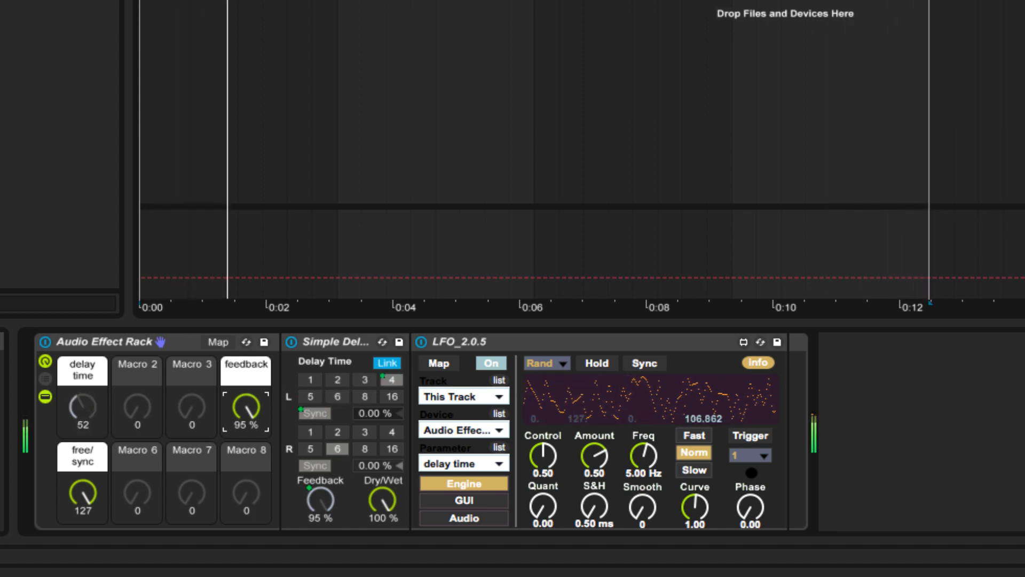
left_click_drag(244, 411, 244, 492)
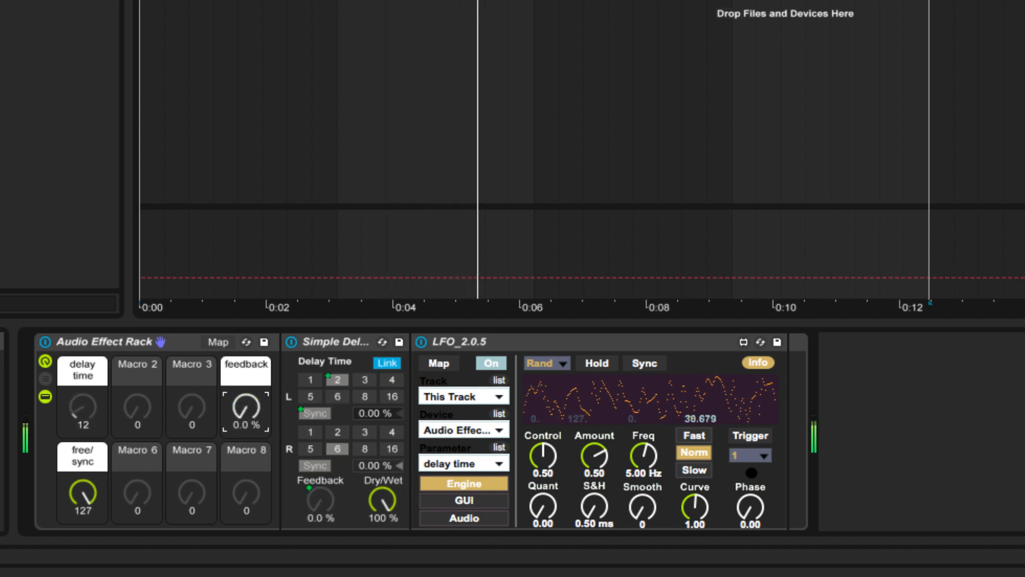
left_click_drag(83, 496, 83, 569)
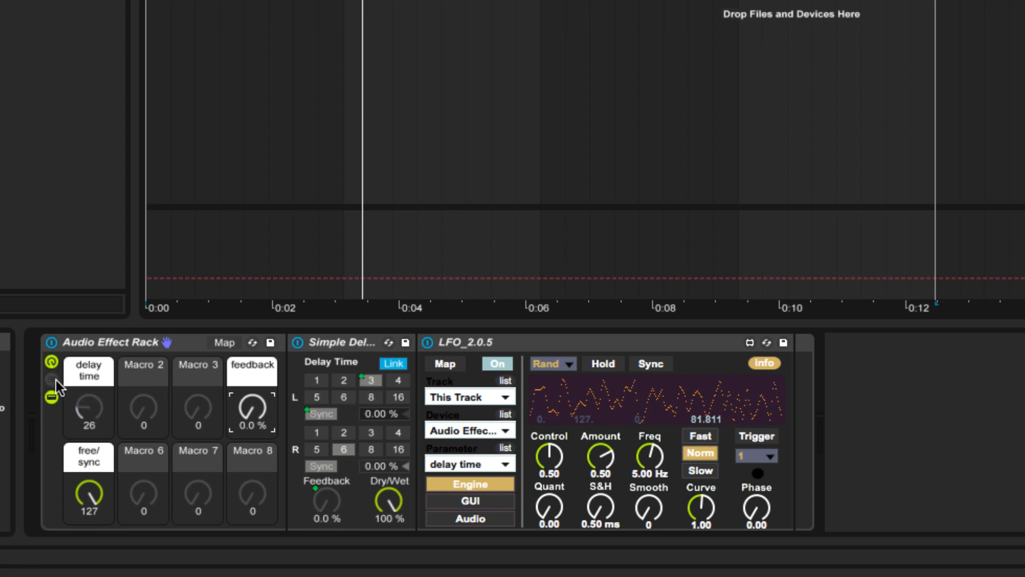
Step: Show the rack's chain list and rename the existing chain "Wet"
left_click(53, 379)
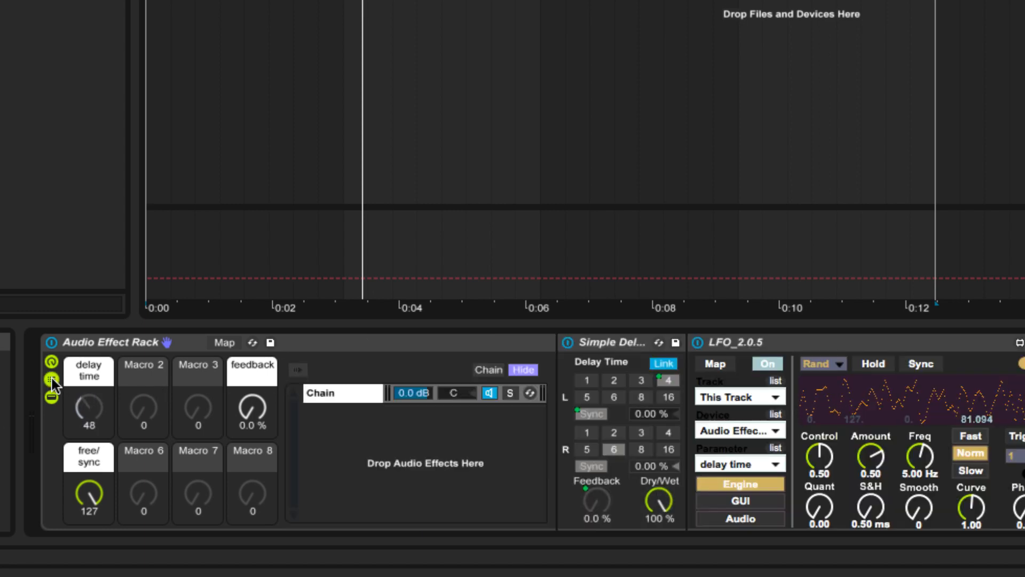
left_click(339, 393)
key("ctrl+r")
type("W")
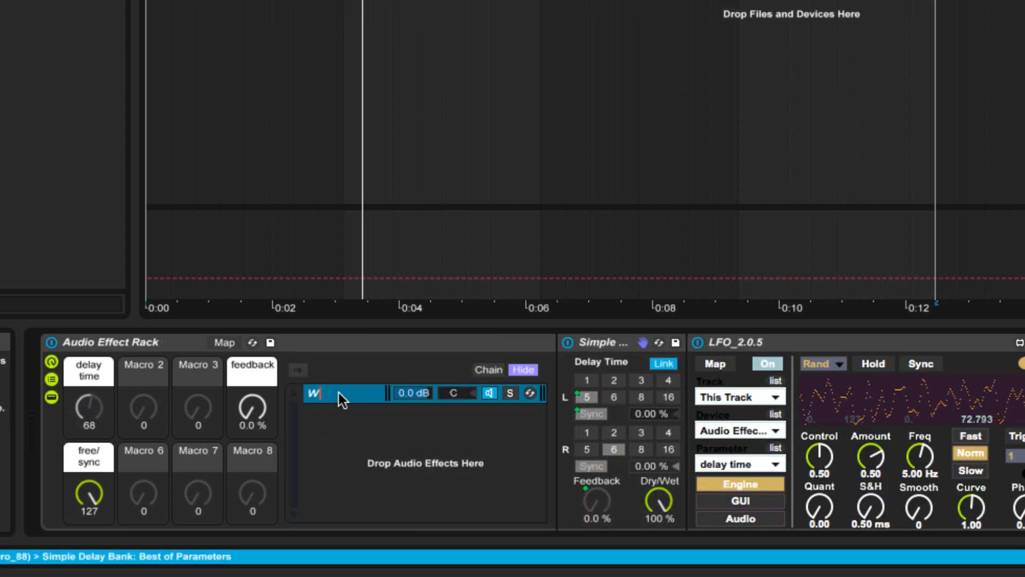
type("et")
key("Return")
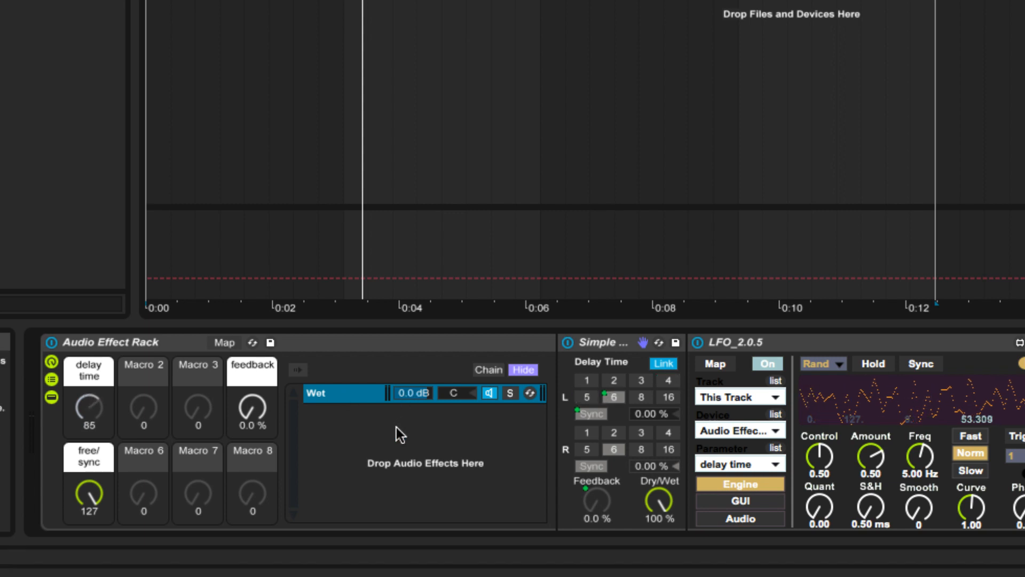
Step: Create a second, empty chain in the rack and name it "Dry"
right_click(396, 427)
left_click(428, 438)
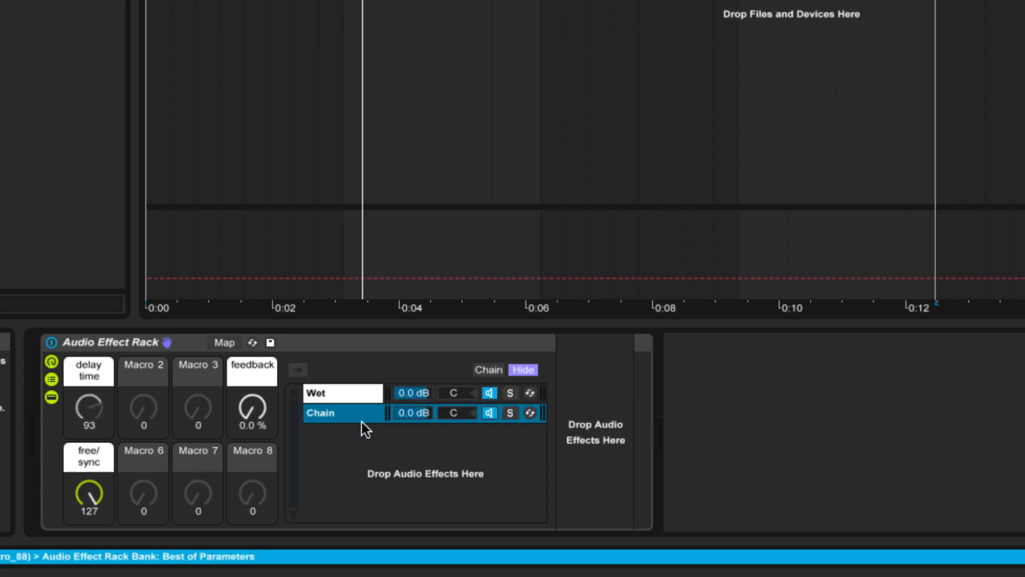
key("ctrl+r")
type("Dry")
key("Return")
Step: Extend the Wet and Dry chain zones across 0–127 and crossfade them, with Wet fading in and Dry fading out
left_click(488, 373)
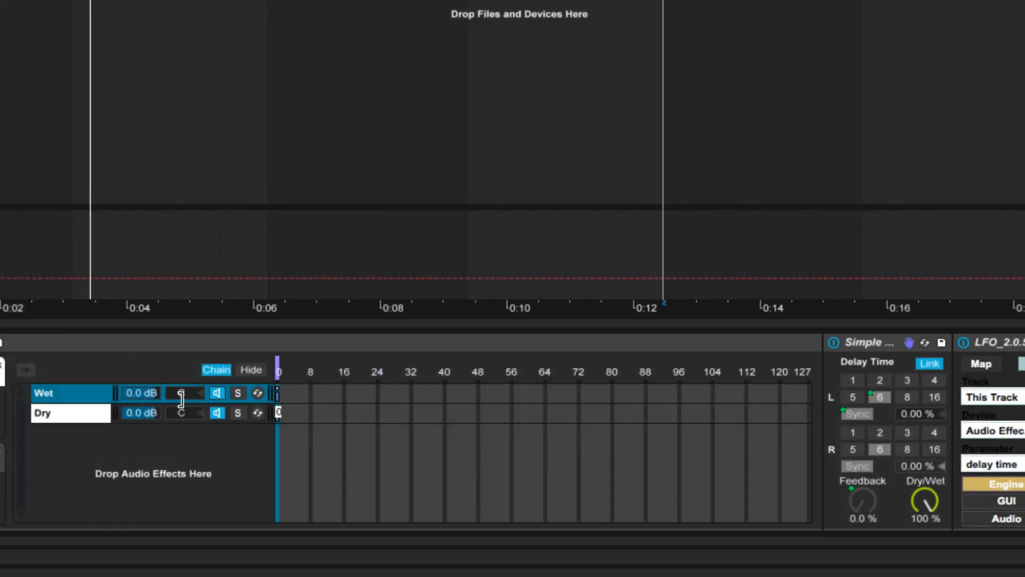
left_click_drag(279, 393, 815, 396)
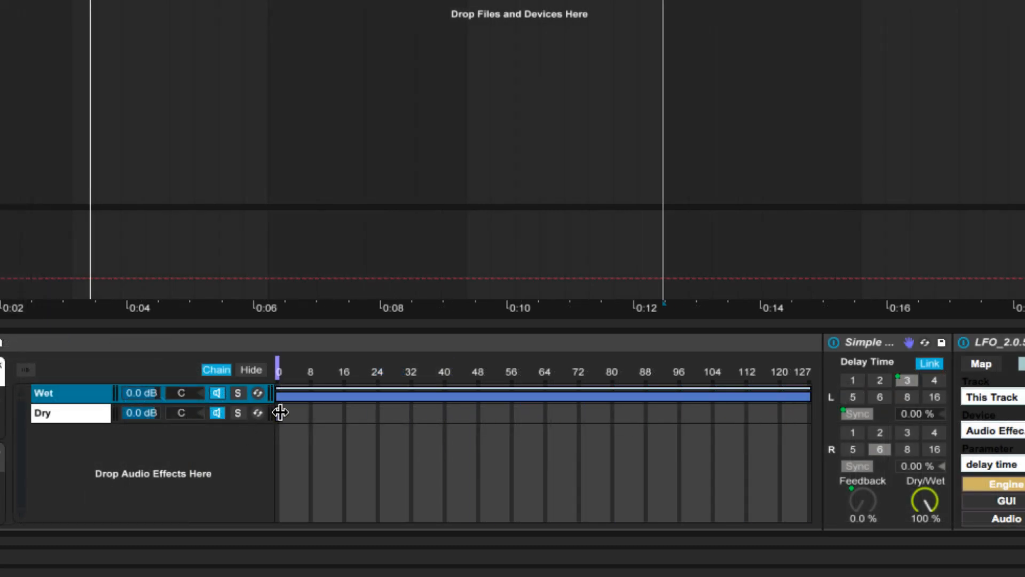
left_click_drag(279, 412, 826, 432)
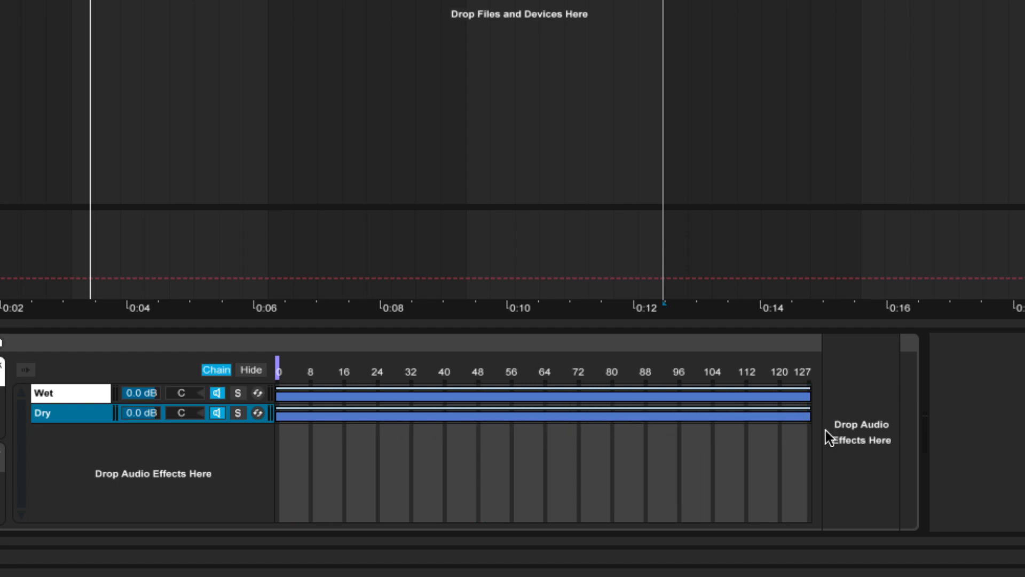
left_click_drag(286, 389, 238, 455)
left_click(279, 396)
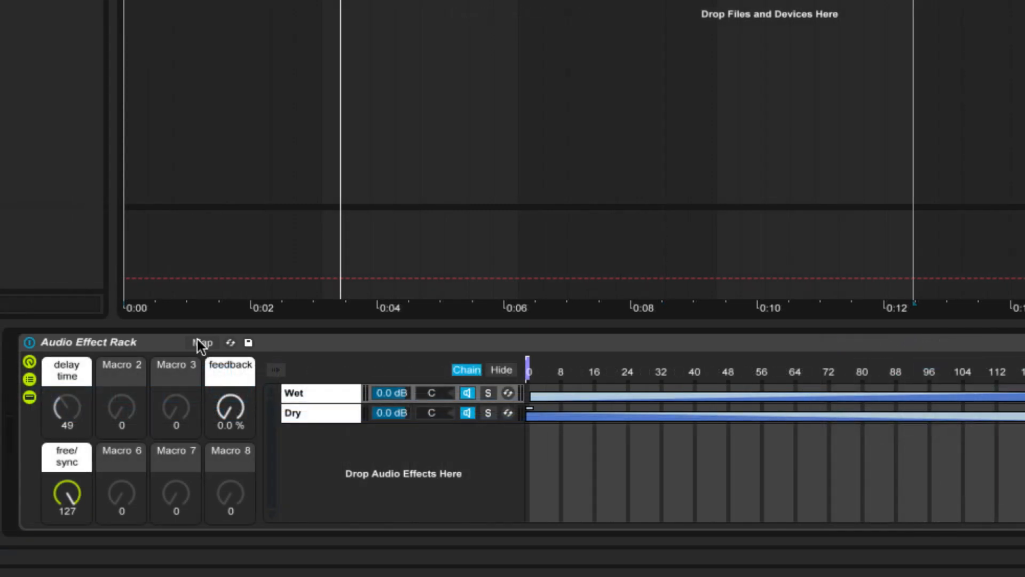
Step: Map the rack's chain selector to Macro 3 and leave mapping mode
left_click(198, 341)
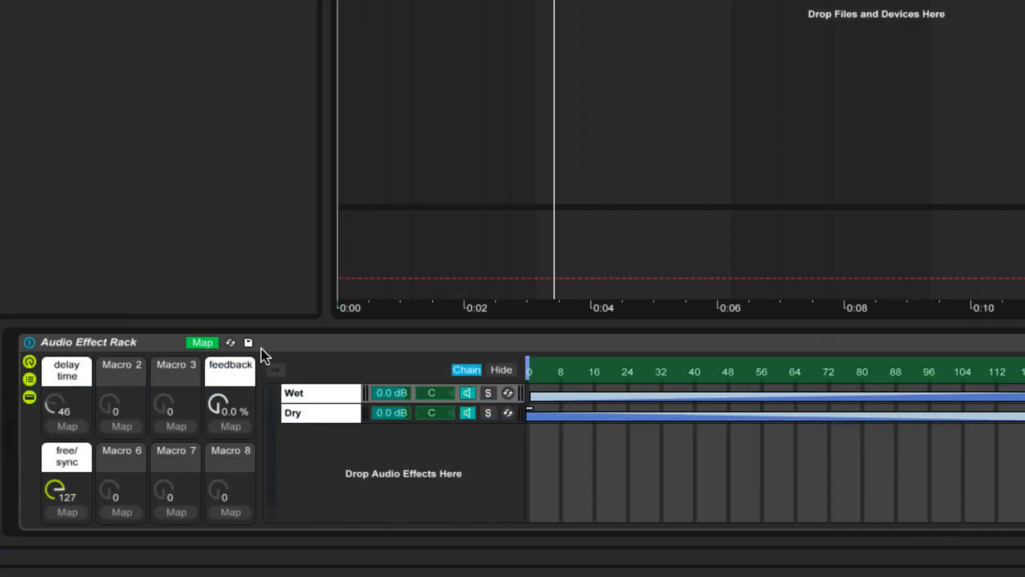
left_click(612, 361)
left_click(170, 426)
left_click(202, 343)
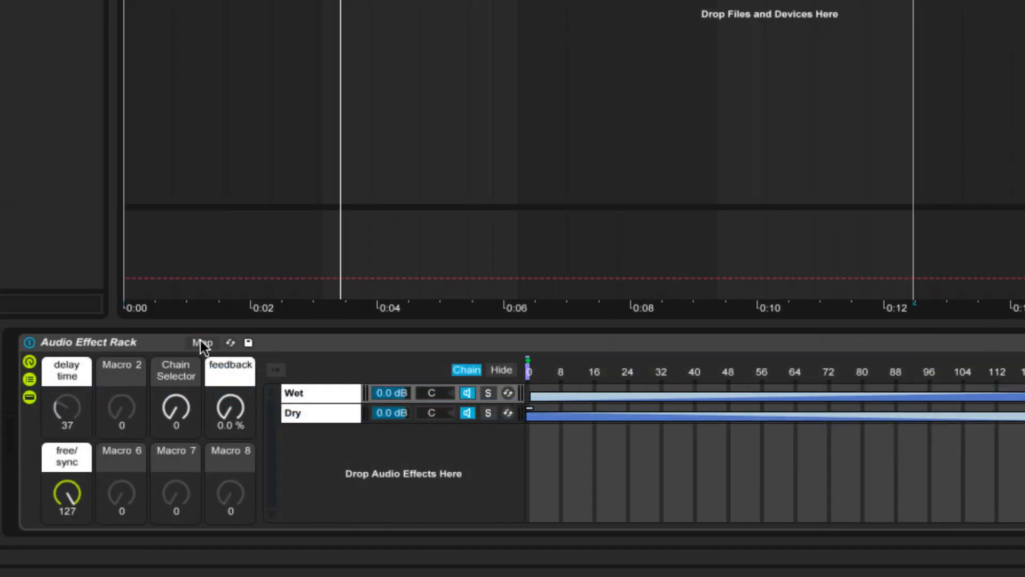
Step: Rename the chain selector macro "Dry/Wet", colour it white and hide the chain zone editor
left_click(176, 367)
key("ctrl+r")
type("Dry/ Wet")
key("Return")
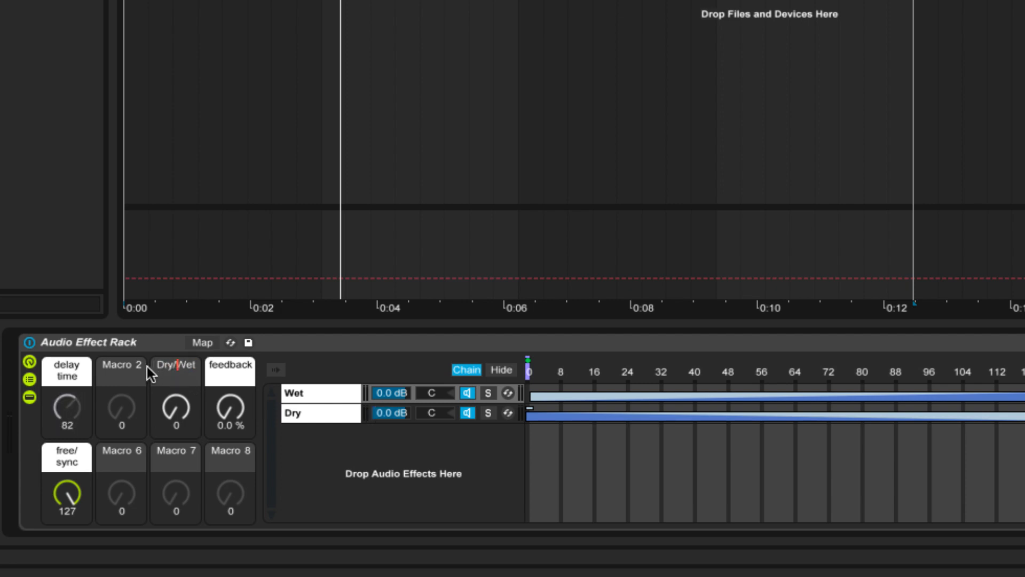
right_click(167, 363)
left_click(499, 369)
left_click(499, 370)
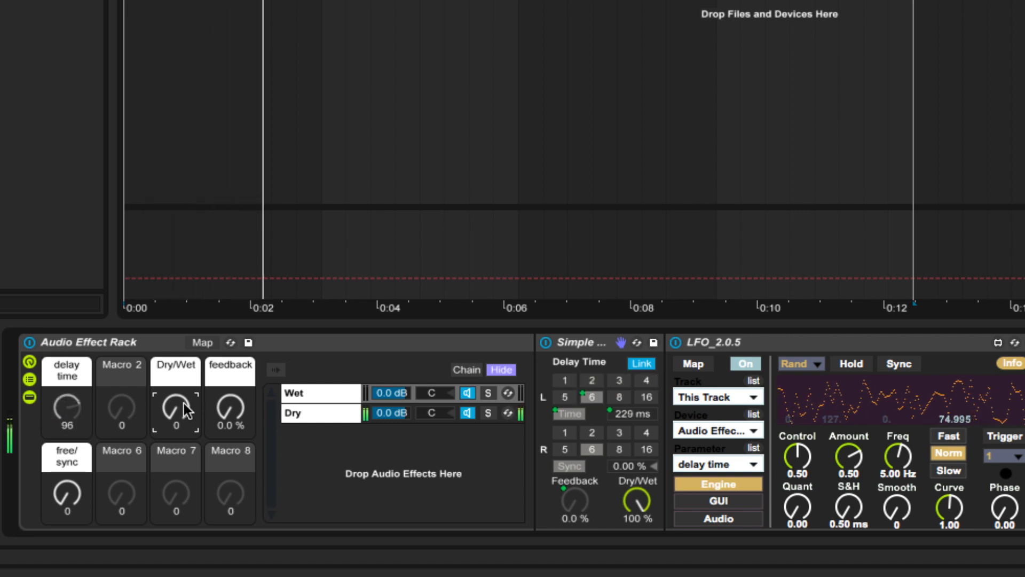
Step: Audition the Dry/Wet macro fully wet at 127 and fully dry at 0 during playback
left_click_drag(176, 408, 176, 315)
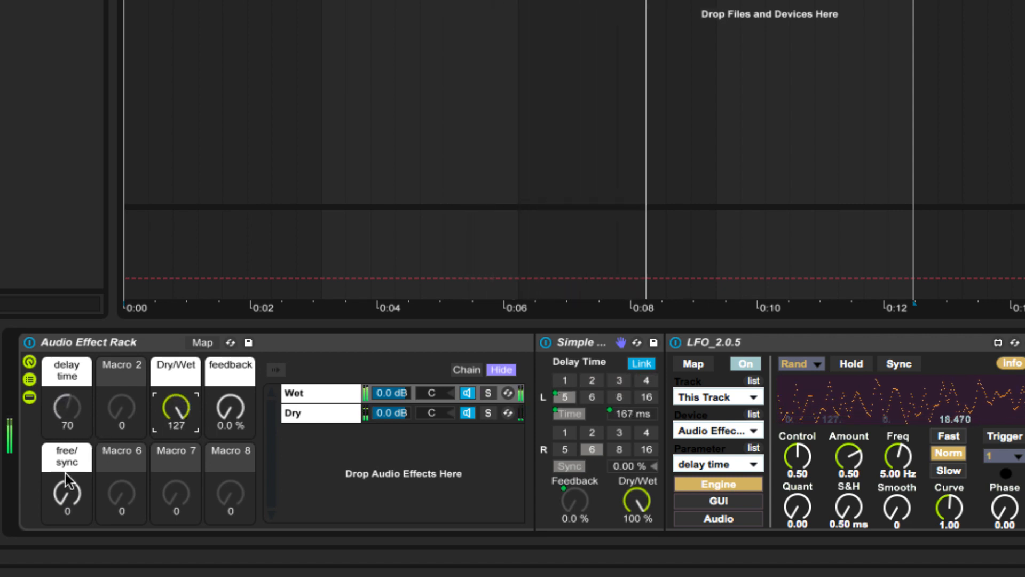
left_click_drag(170, 427, 170, 528)
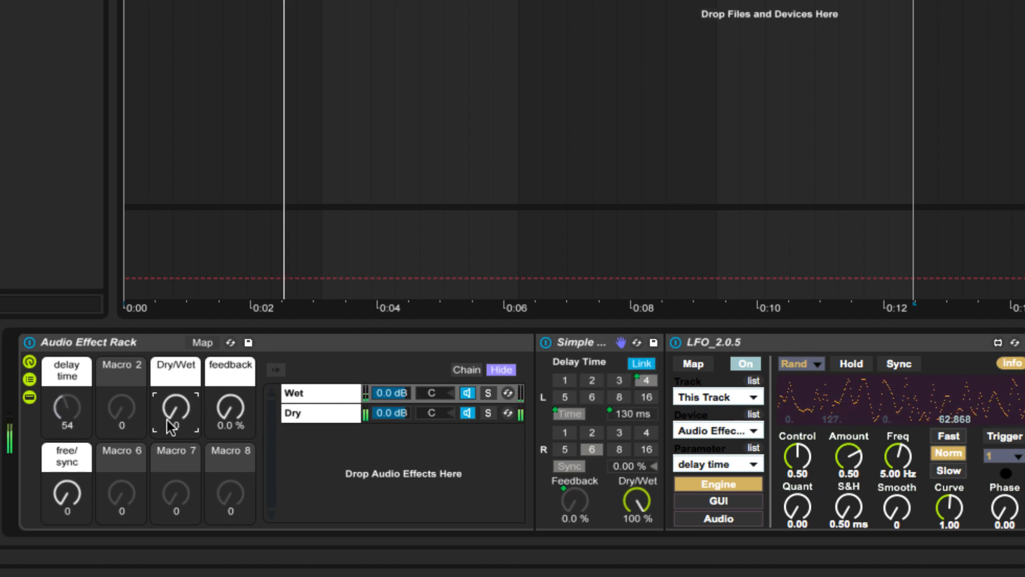
key("space")
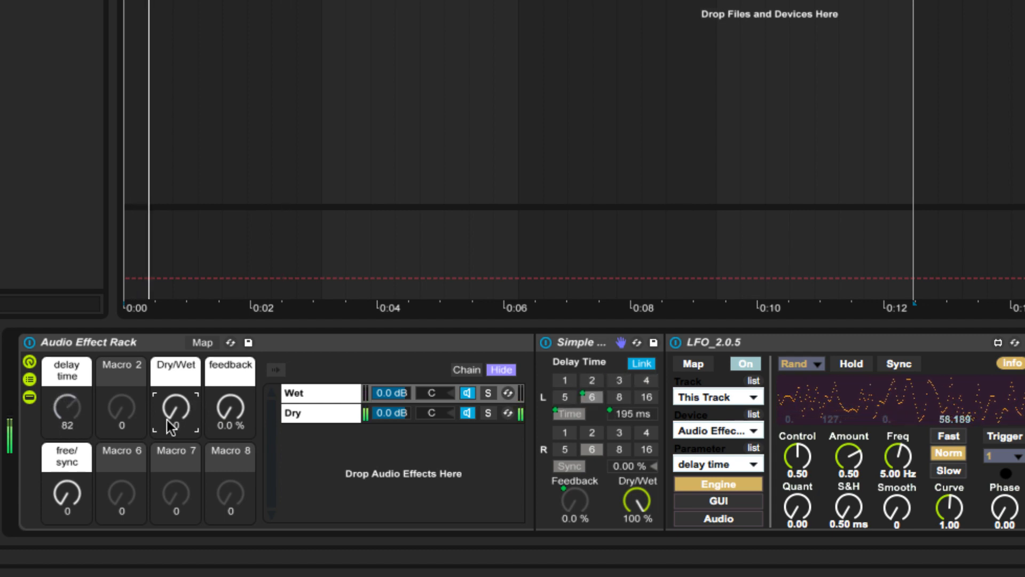
Step: Audition the free-running delay with Dry/Wet at 60 and 49 and feedback at 95 %, returning feedback to 0 %
left_click_drag(171, 406, 171, 350)
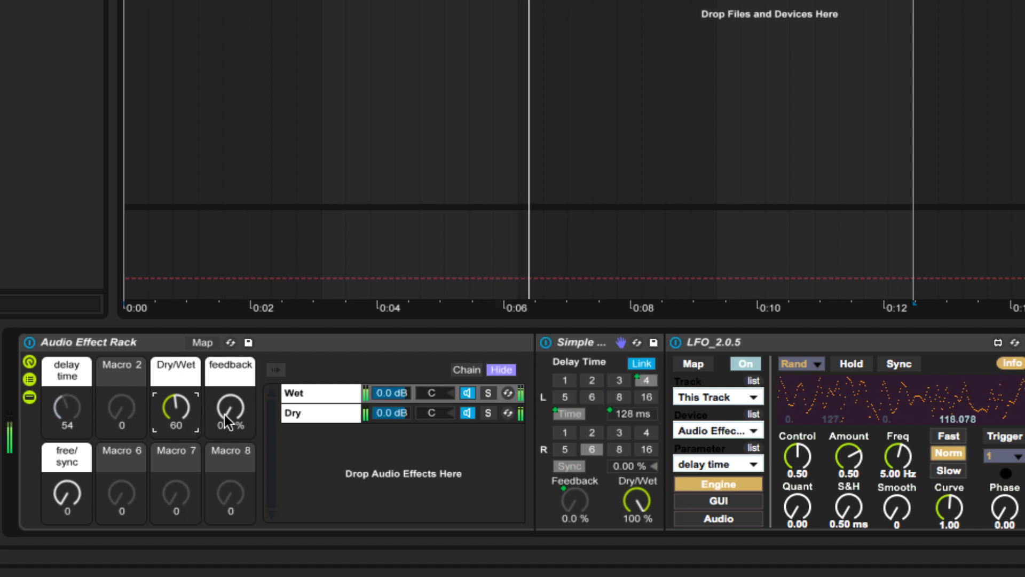
left_click_drag(227, 416, 227, 329)
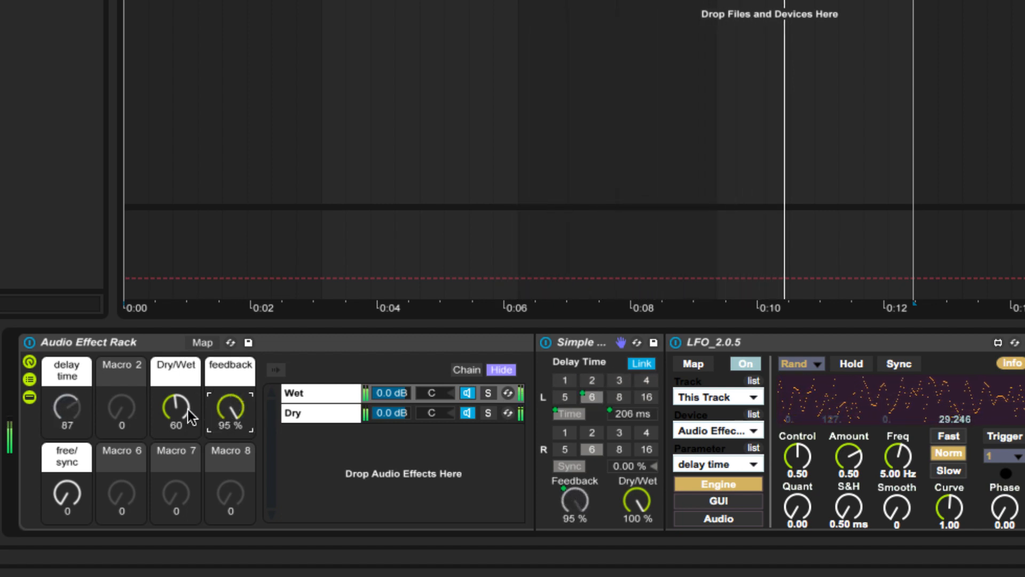
left_click_drag(176, 411, 176, 421)
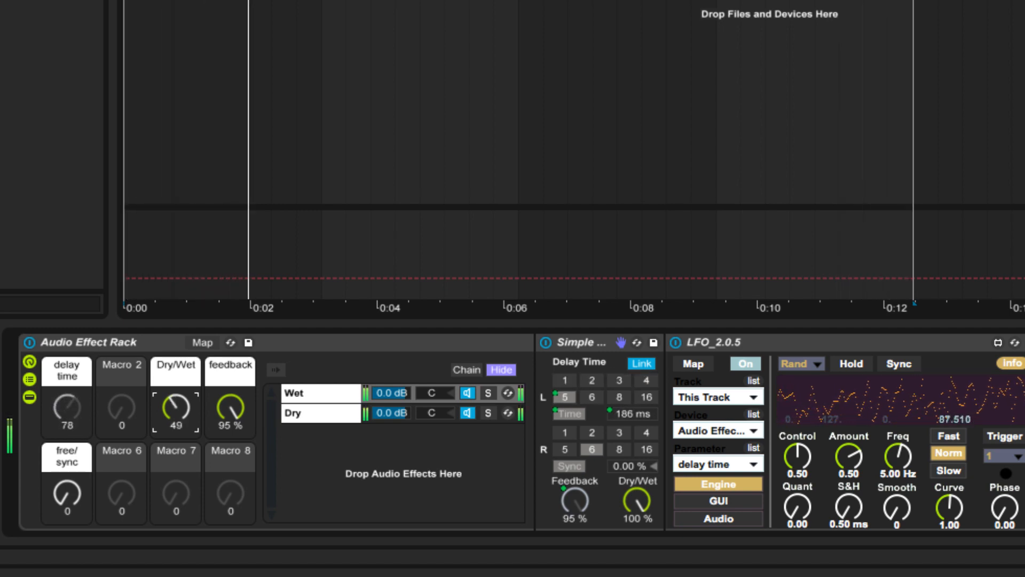
left_click_drag(219, 405, 219, 487)
Step: Audition the synced delay with feedback at 95 % and Dry/Wet at 38, returning free/sync and feedback to 0
left_click_drag(87, 500, 87, 433)
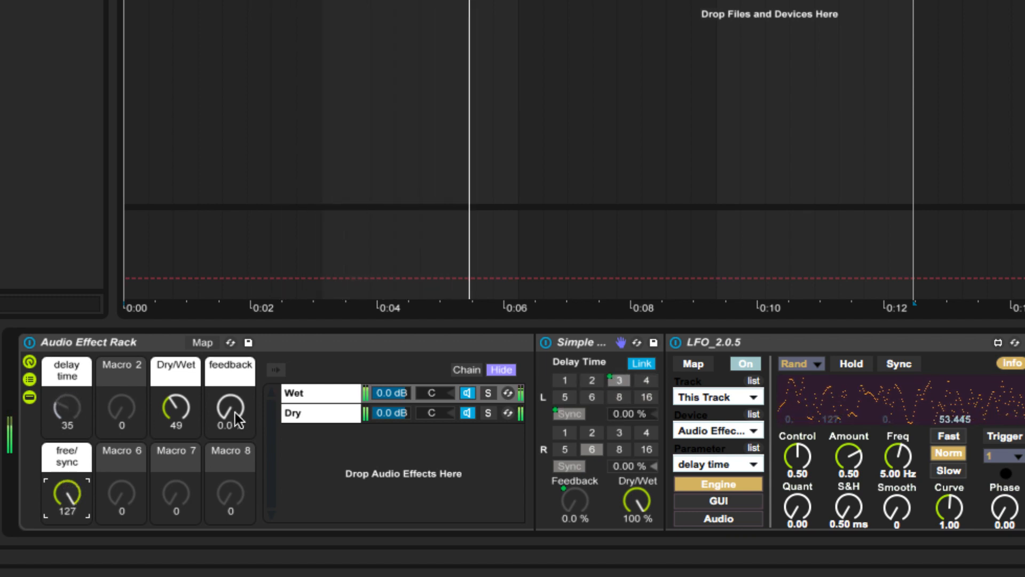
left_click_drag(241, 421, 240, 371)
left_click(177, 409)
left_click_drag(177, 408, 182, 422)
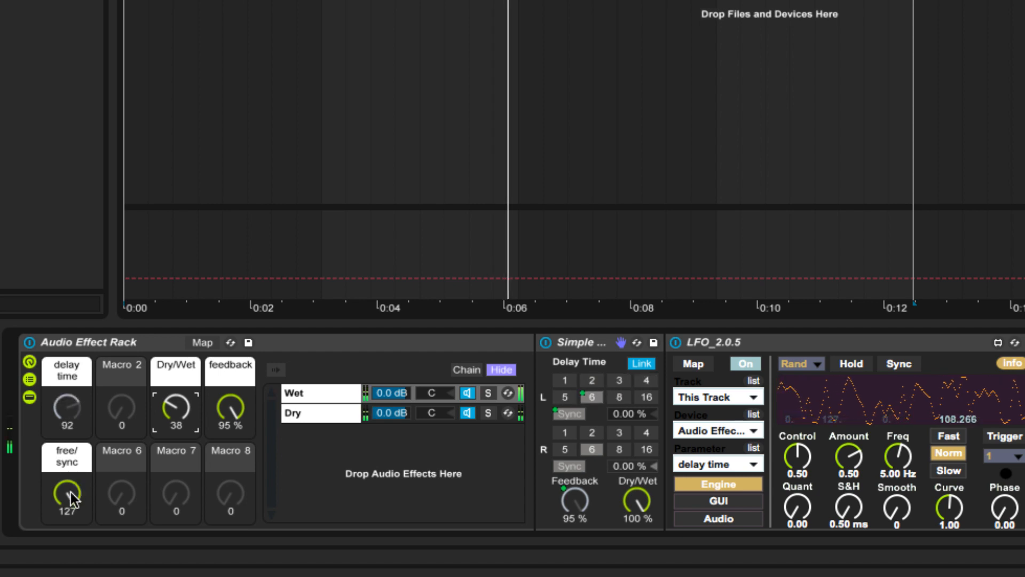
left_click_drag(69, 489, 73, 495)
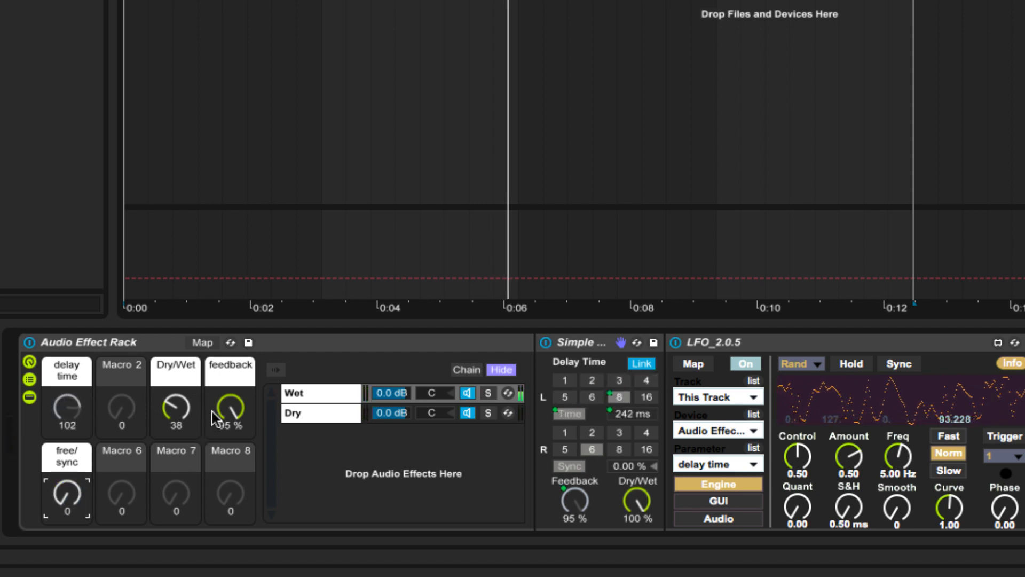
left_click_drag(226, 395, 227, 427)
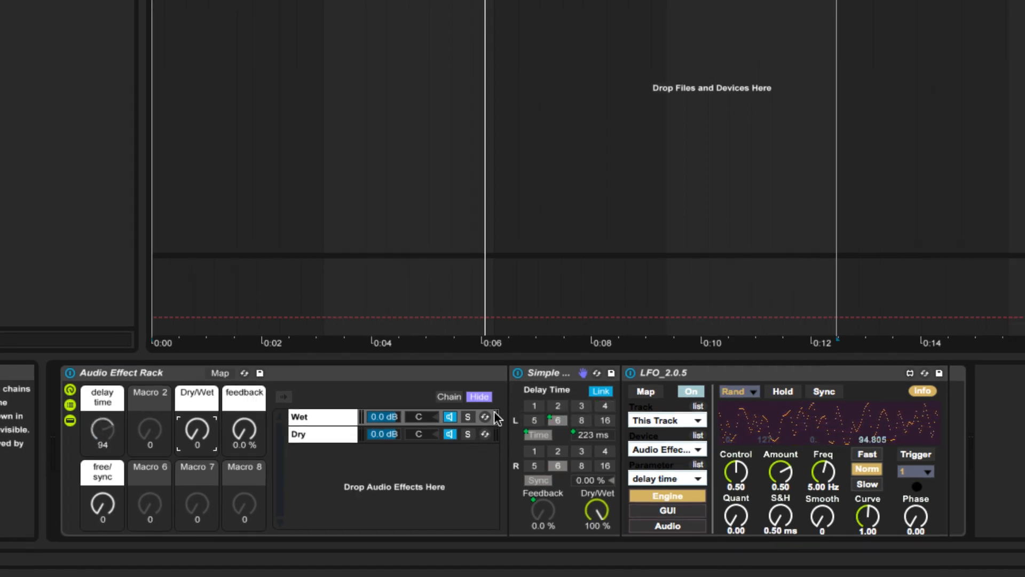
Step: Group the Simple Delay into a nested Audio Effect Rack, show its chain list and rename the chain "mono"
left_click(555, 372)
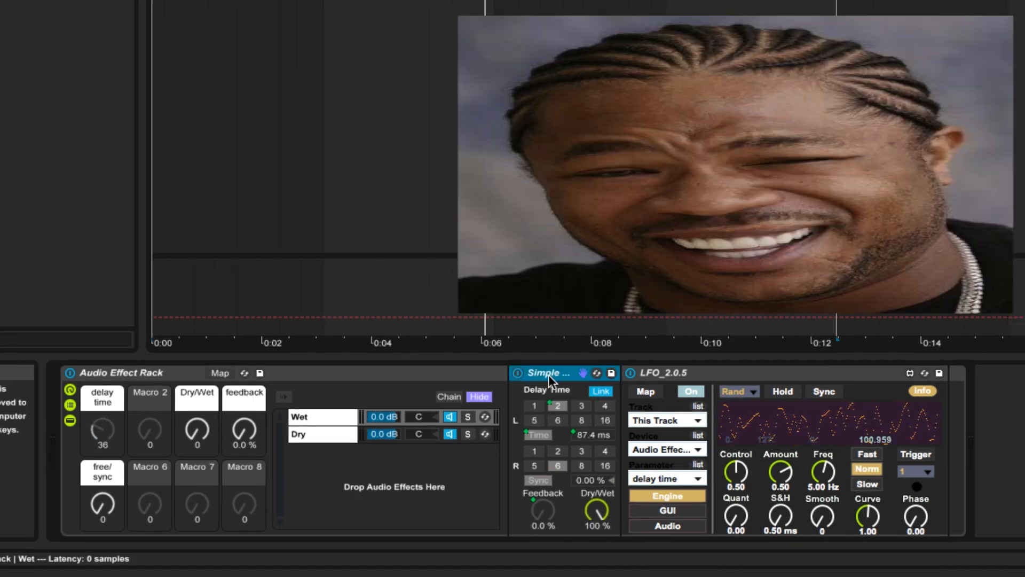
key("ctrl+g")
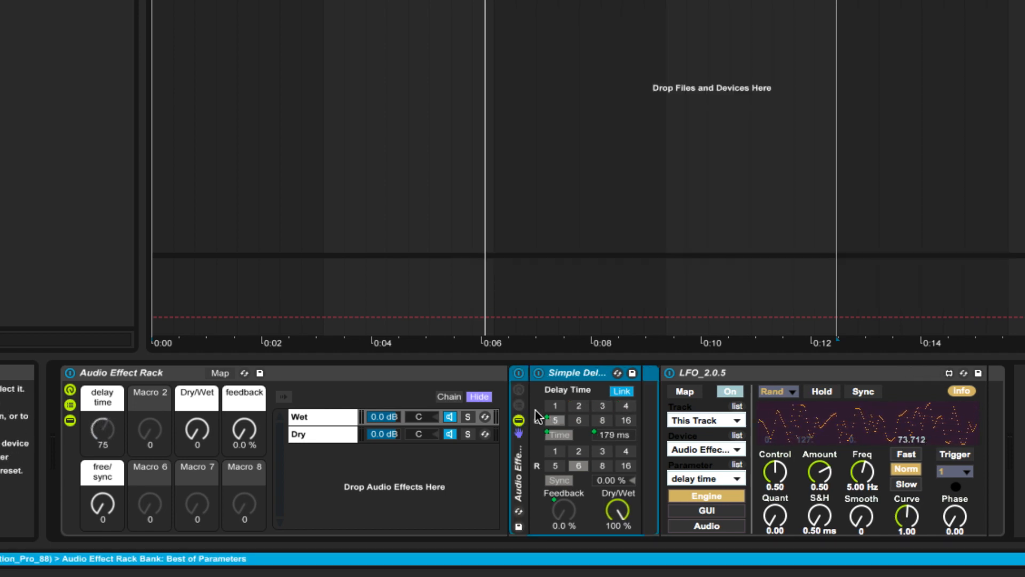
left_click(518, 405)
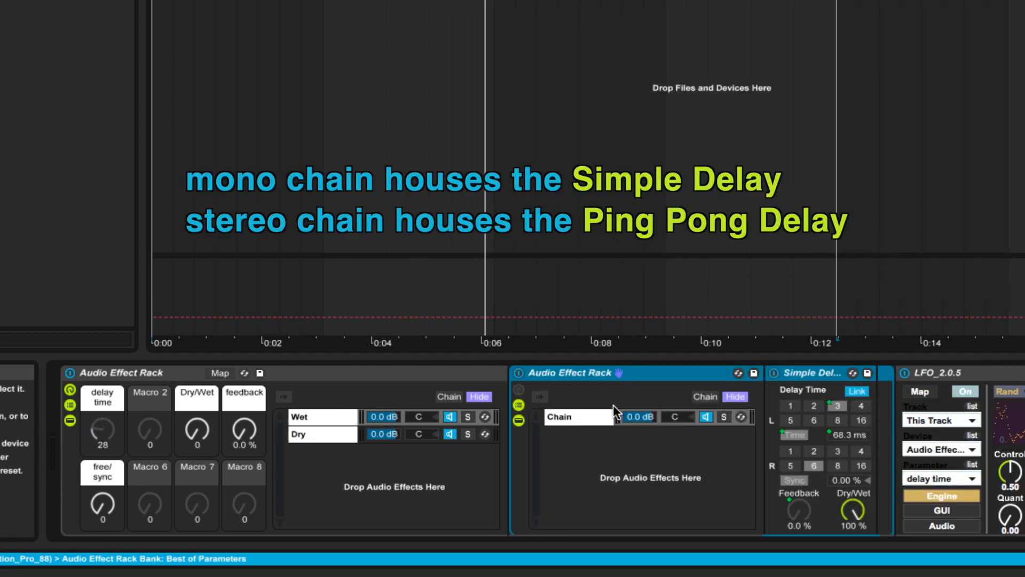
left_click(596, 416)
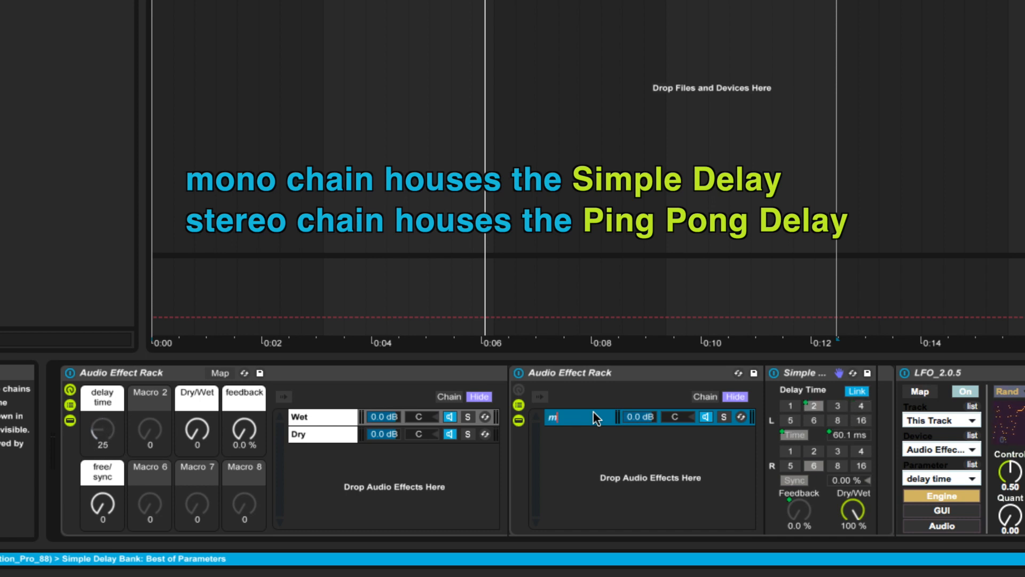
key("Return")
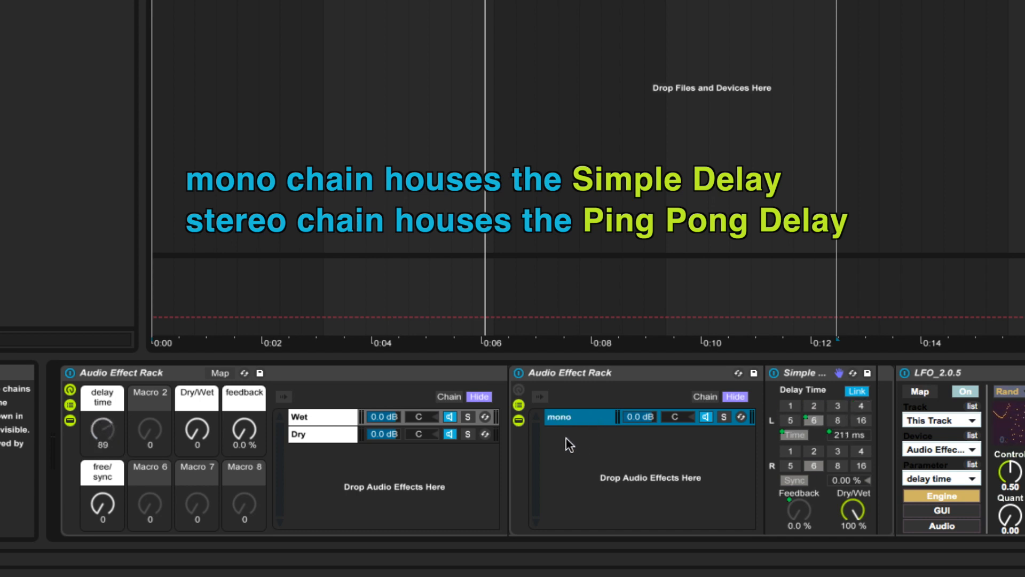
Step: Create a second chain in the nested rack and name it "stereo"
right_click(588, 442)
left_click(598, 448)
type("stereo")
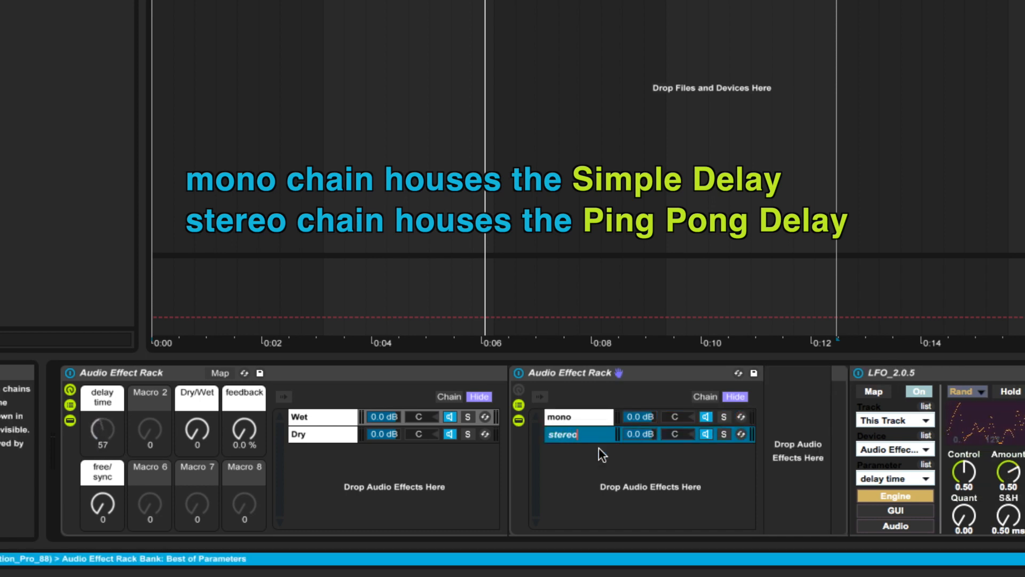
key("Return")
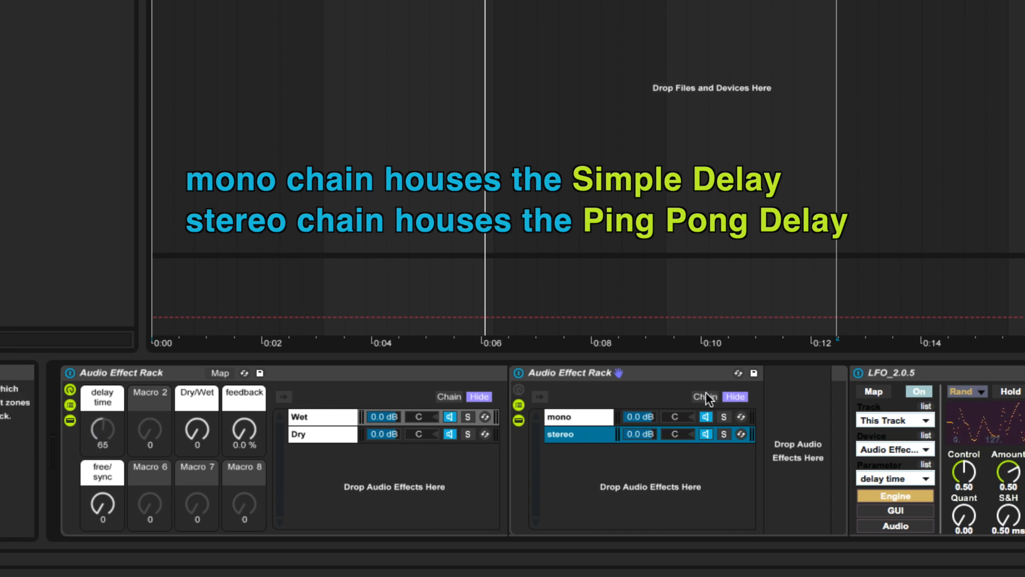
Step: Extend the nested rack's mono and stereo chain zones across 0 to 127, fading mono out while stereo fades in
left_click(705, 397)
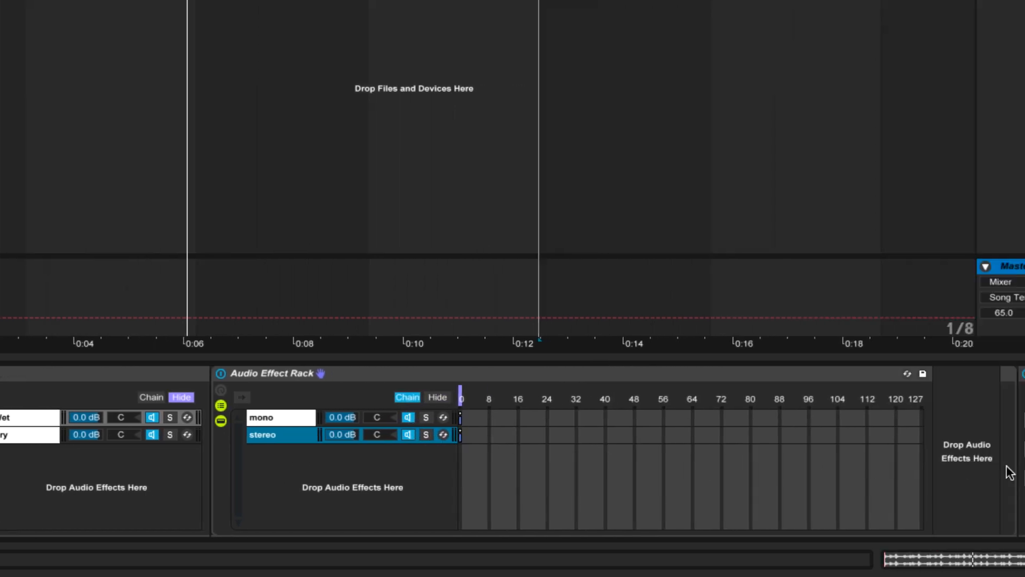
left_click_drag(461, 421, 921, 422)
left_click(460, 437)
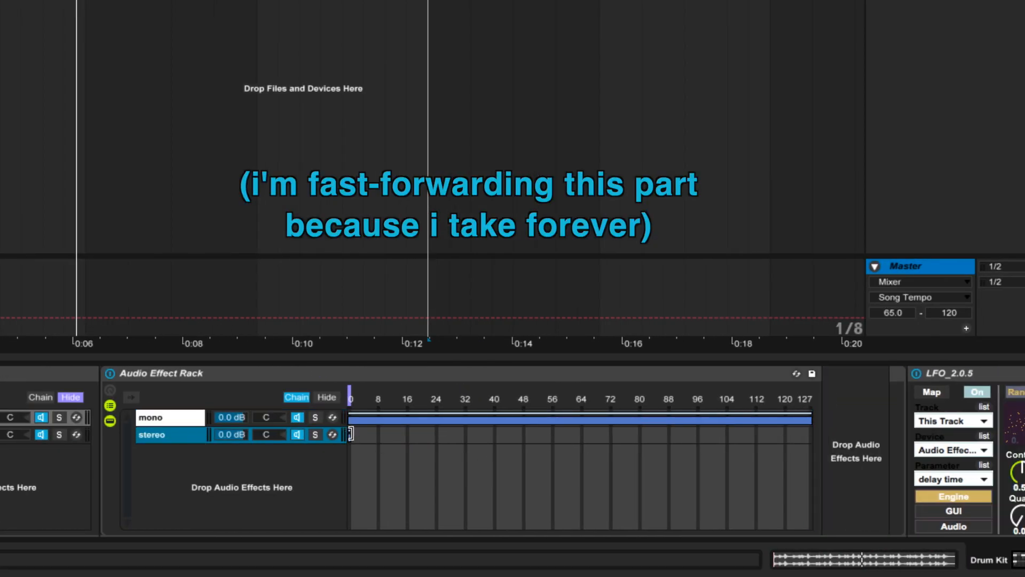
left_click_drag(462, 437, 922, 437)
left_click_drag(738, 413, 277, 413)
left_click_drag(277, 431, 734, 421)
left_click(271, 435)
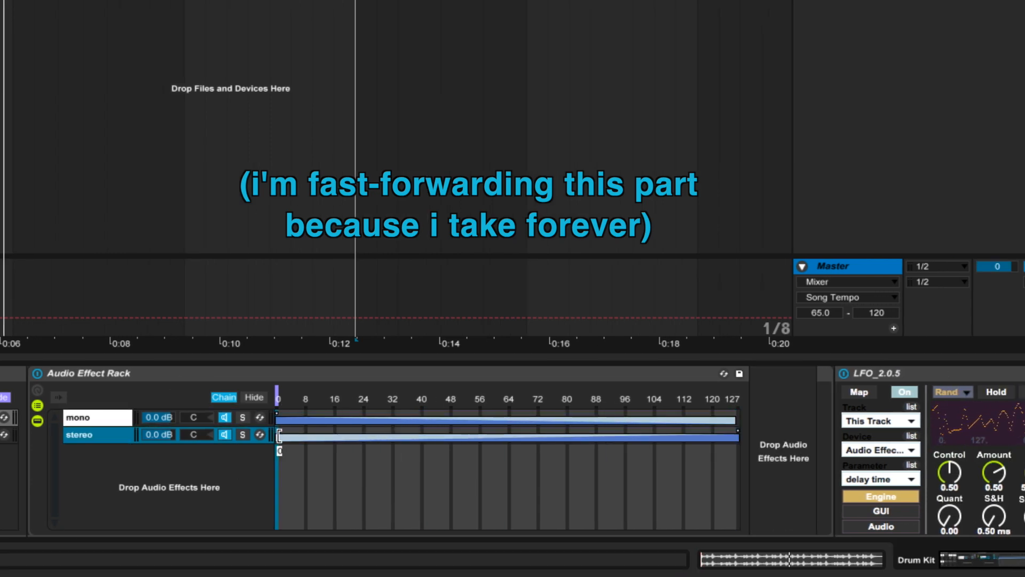
Step: Show the nested rack's macros, map its chain selector to Macro 2 and rename that macro "mono/ stereo"
left_click(37, 390)
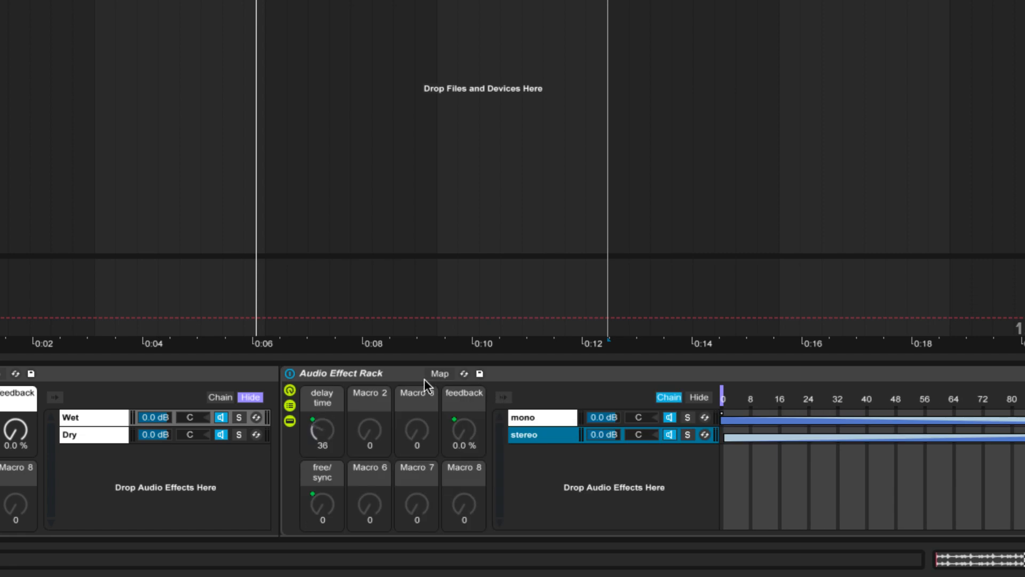
left_click(439, 373)
left_click(438, 373)
left_click(369, 396)
key("super+r")
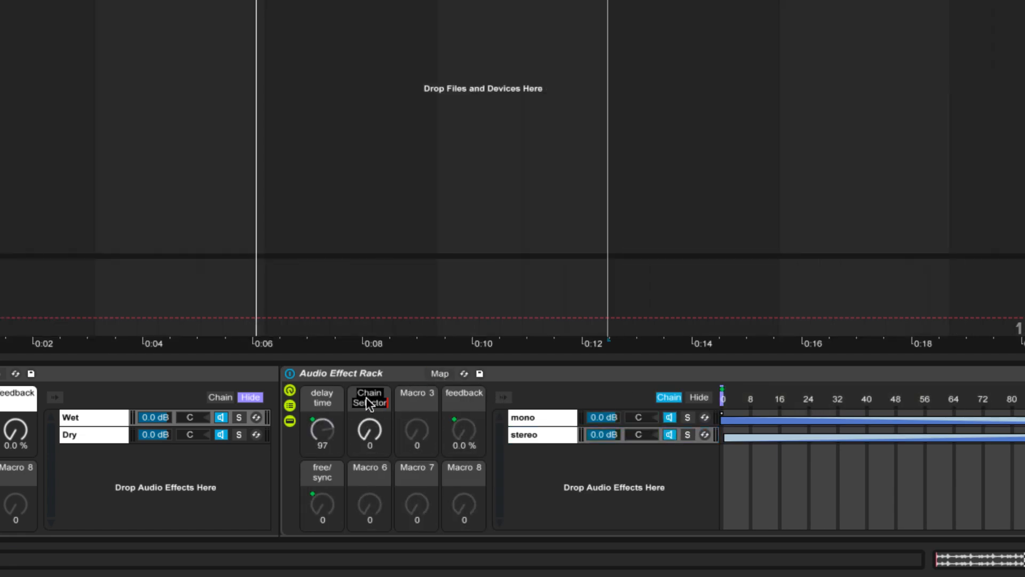
type("mono/ ster")
type("eo")
key("Return")
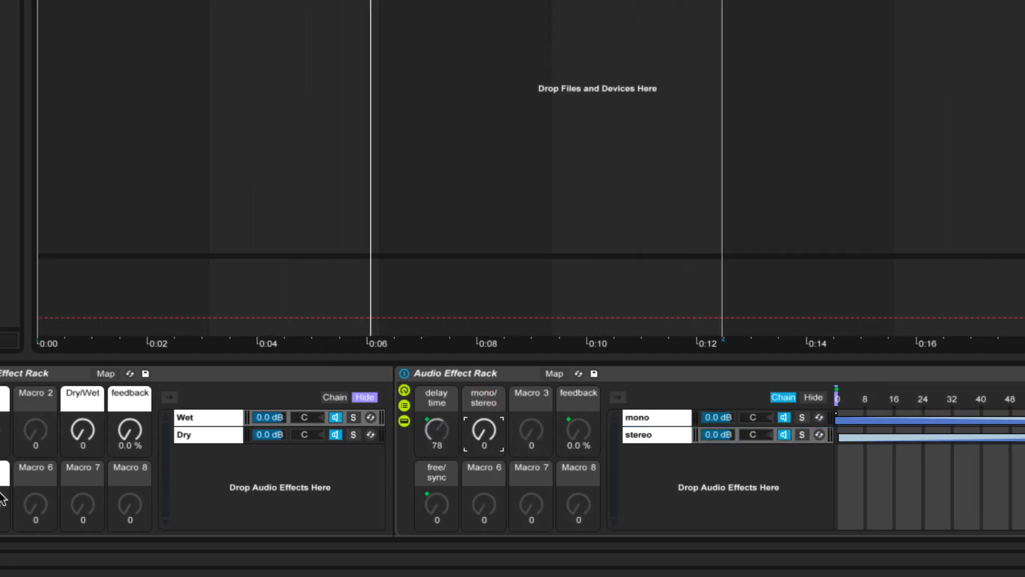
Step: Map the nested mono/stereo macro to Macro 2 of the outer rack and colour the outer macro white
left_click(139, 374)
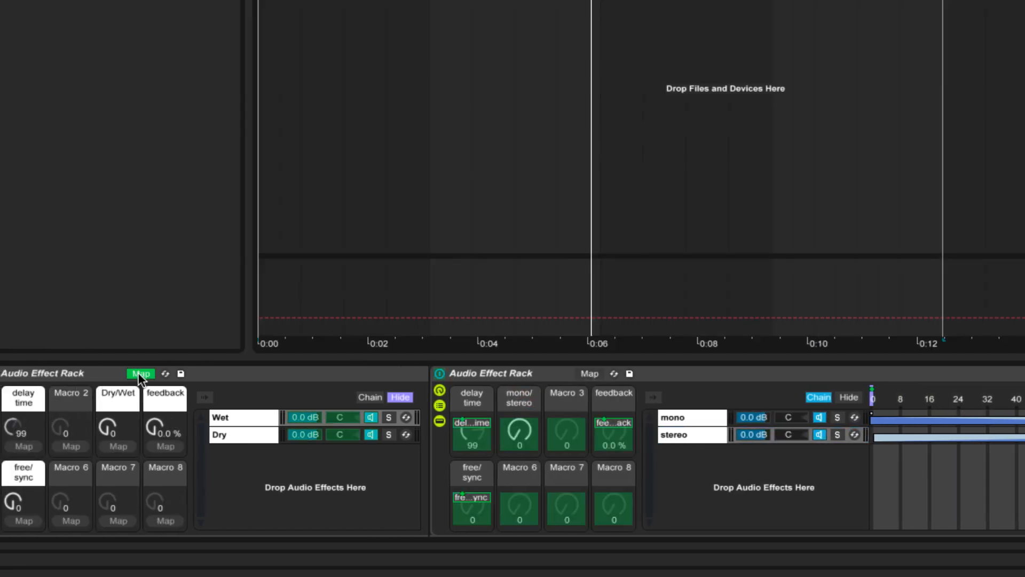
left_click(68, 446)
right_click(79, 394)
left_click(230, 389)
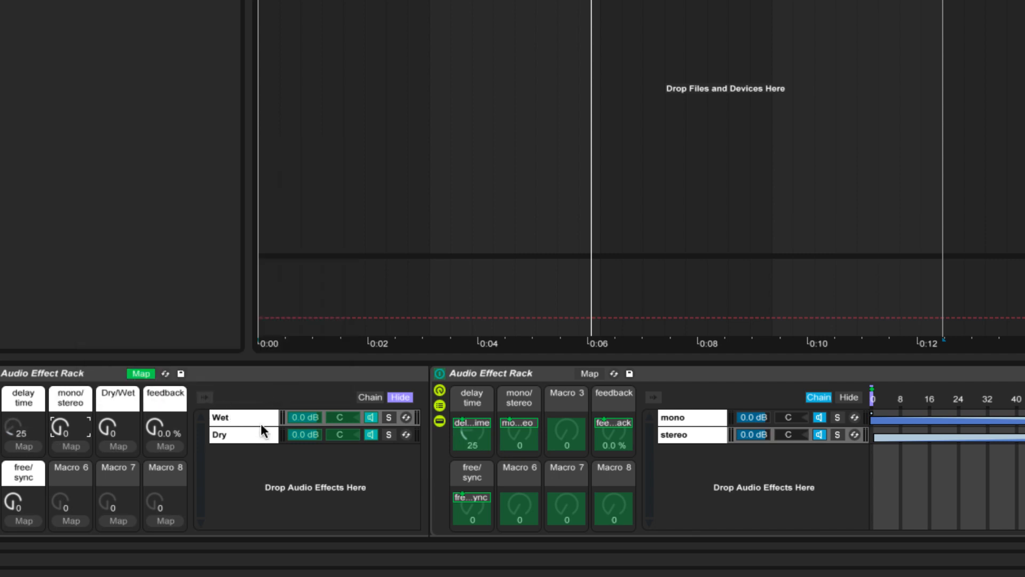
key("ctrl+m")
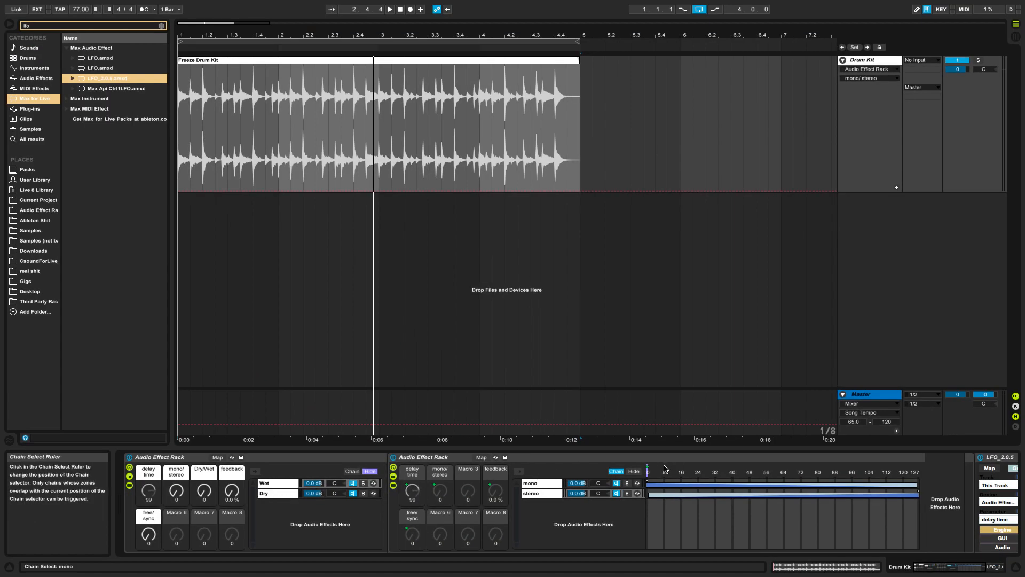
Step: Hide the nested rack's chain zones, search the browser for "ping" and add Ping Pong Delay to the stereo chain
left_click(634, 471)
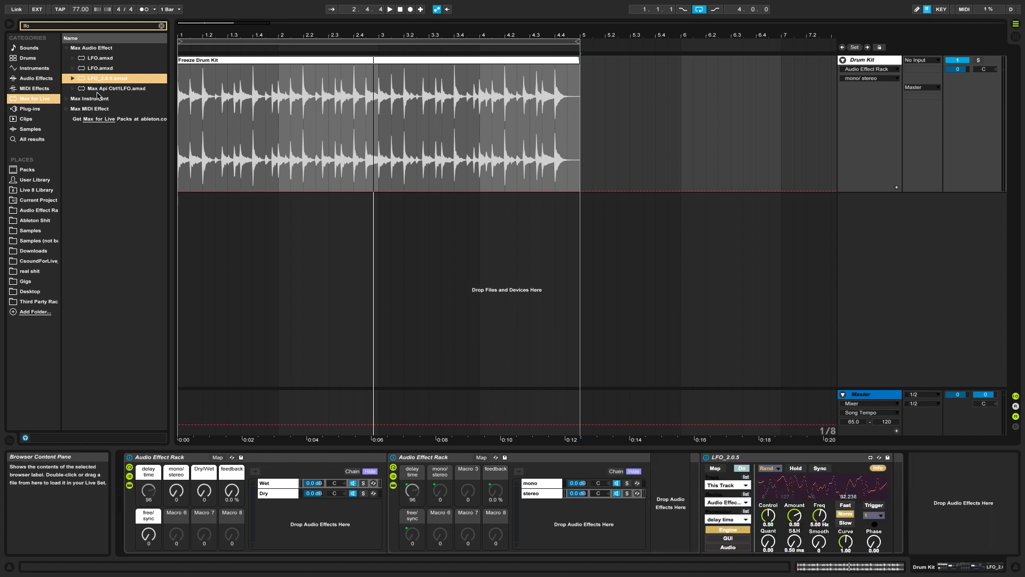
key("BackSpace")
key("BackSpace")
key("BackSpace")
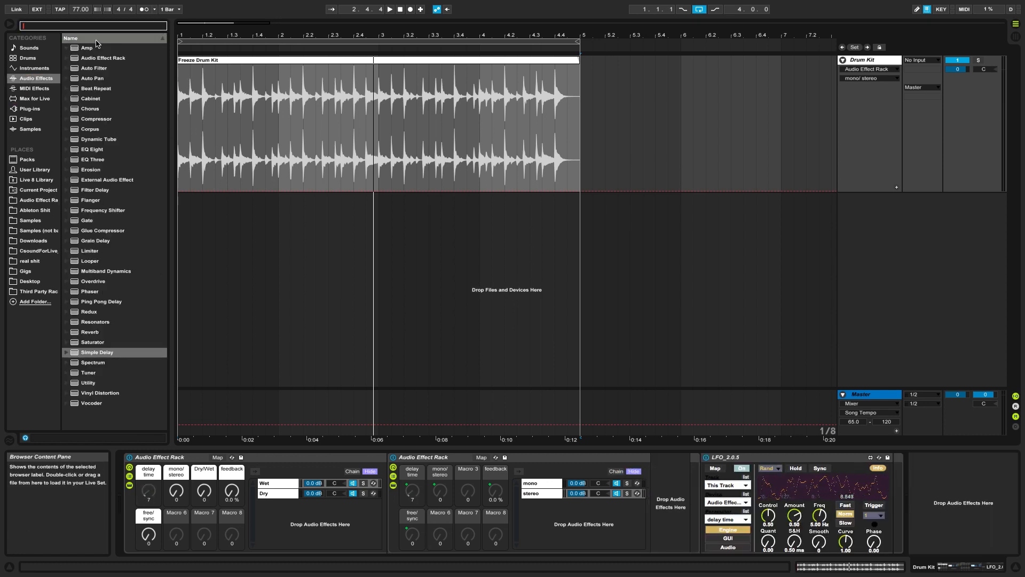
type("ping")
left_click_drag(95, 60, 663, 491)
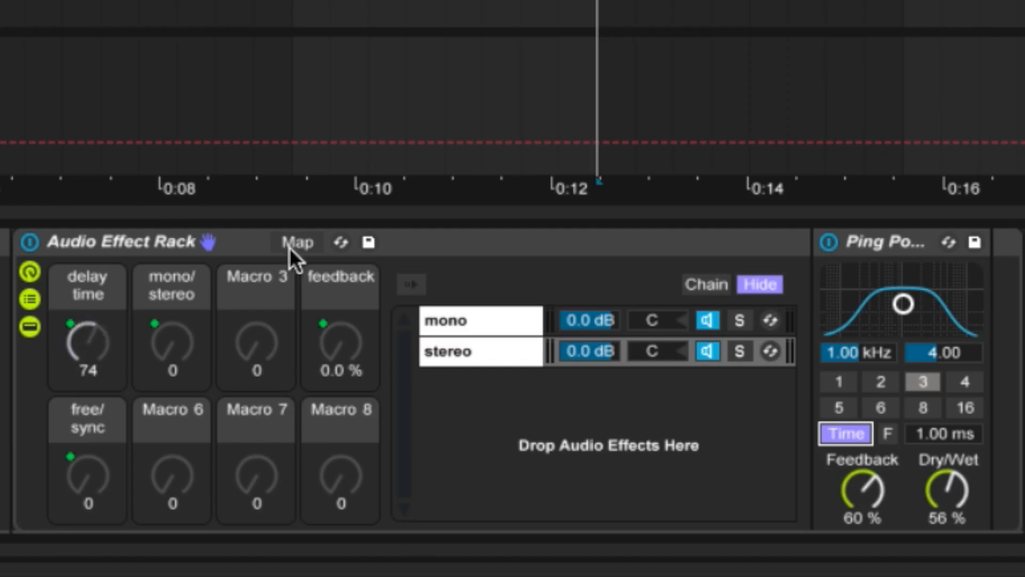
Step: Map the Ping Pong Delay's millisecond time and beat division to the nested rack's delay time macro
left_click(449, 442)
left_click(936, 433)
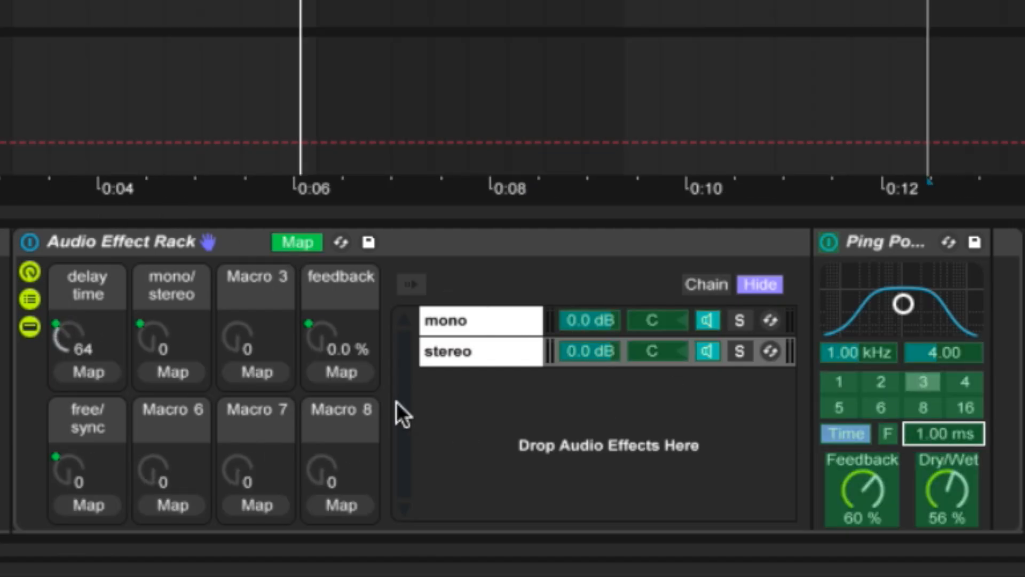
left_click(104, 371)
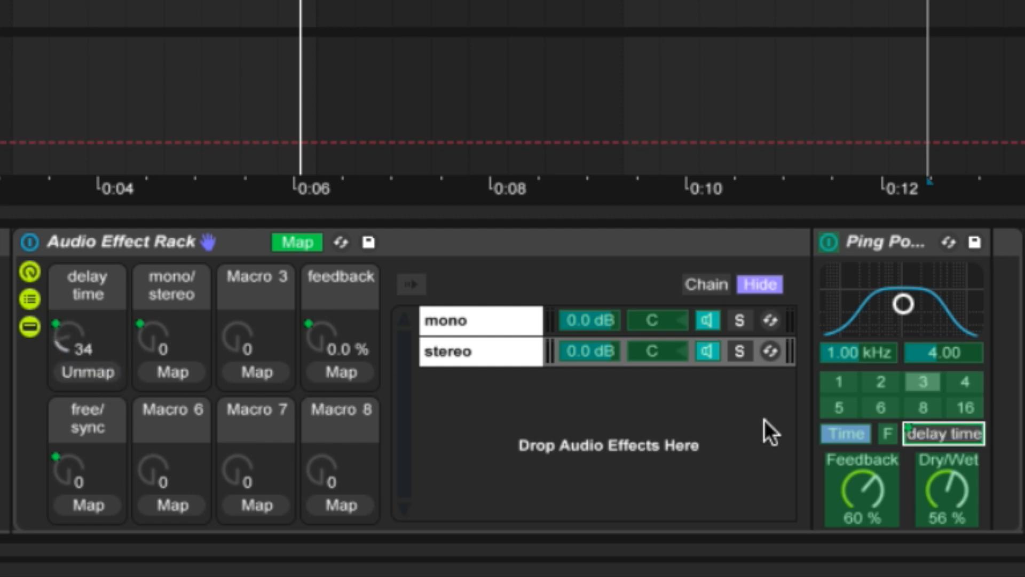
left_click(915, 405)
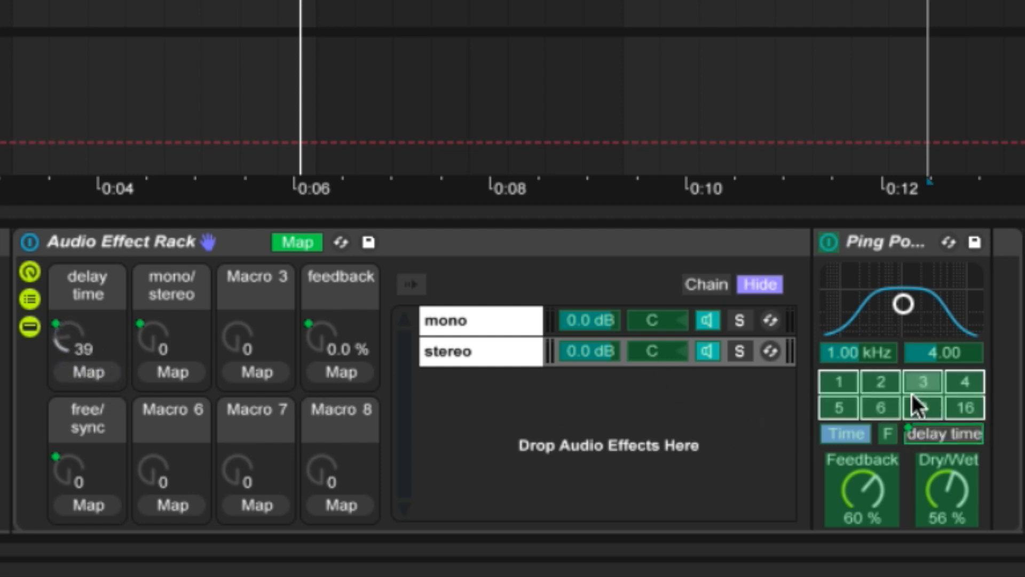
left_click(98, 377)
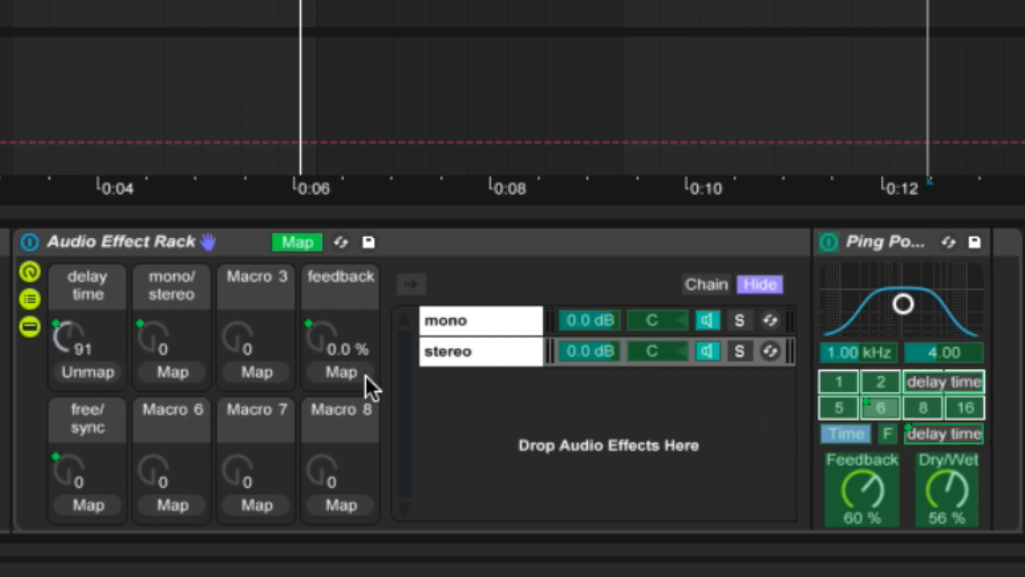
Step: Map the Ping Pong Delay's time mode to the free/sync macro and its feedback to the feedback macro
left_click(843, 438)
left_click(90, 507)
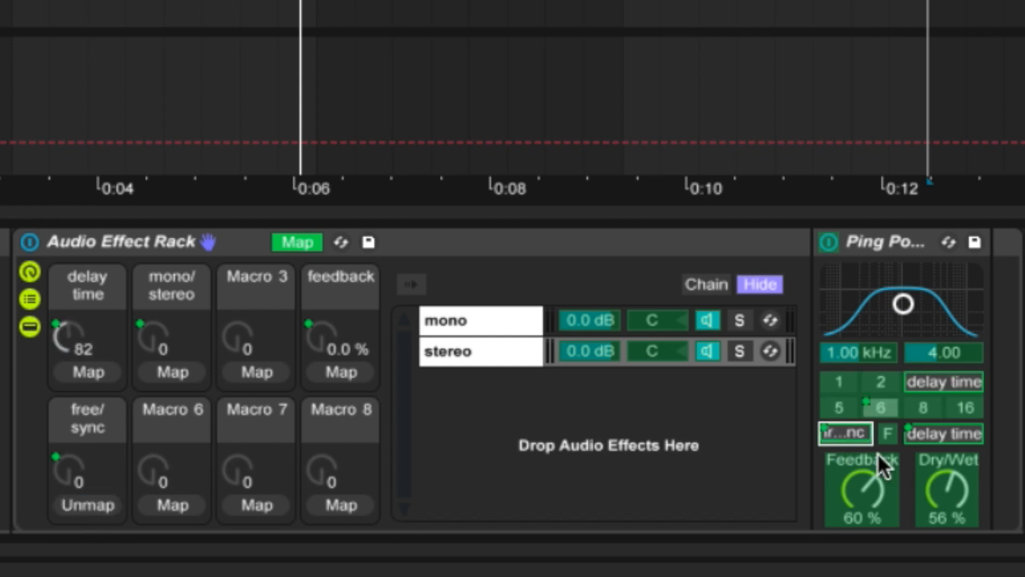
left_click(865, 488)
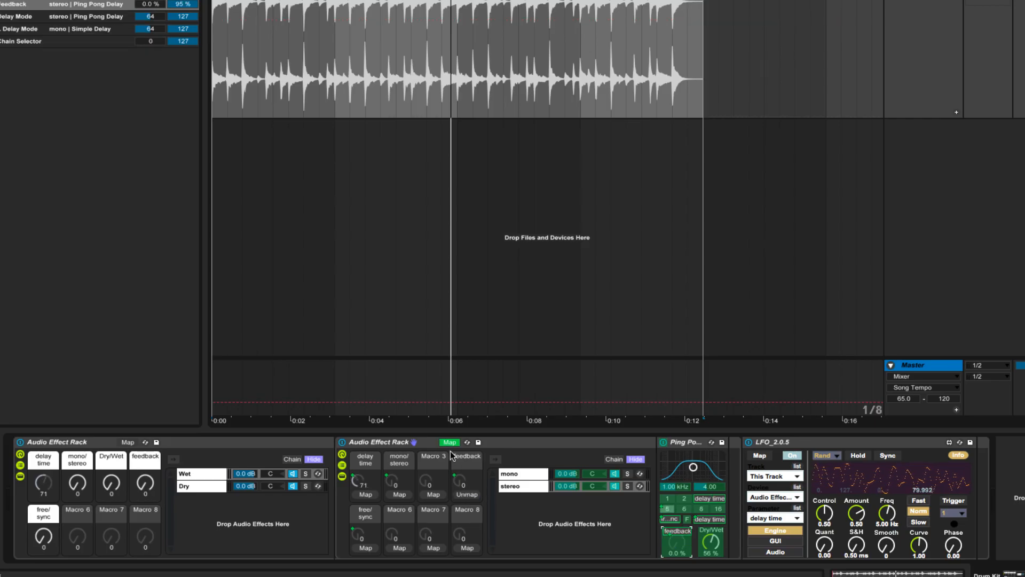
left_click(449, 442)
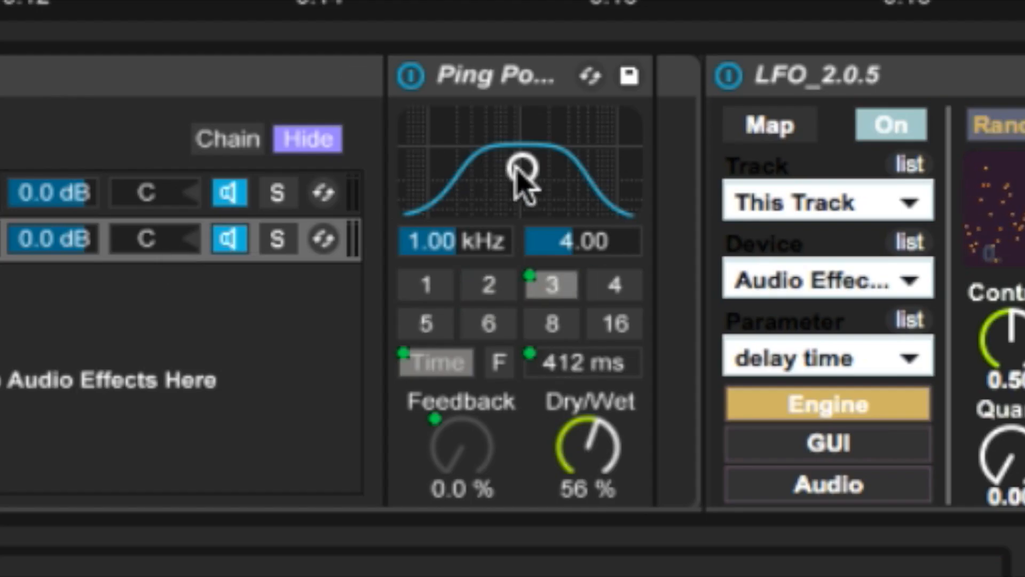
Step: Widen the Ping Pong Delay's filter to 9.00 at about 1.08 kHz and set its Dry/Wet to 100 %
left_click_drag(693, 471, 693, 467)
left_click_drag(525, 166, 524, 119)
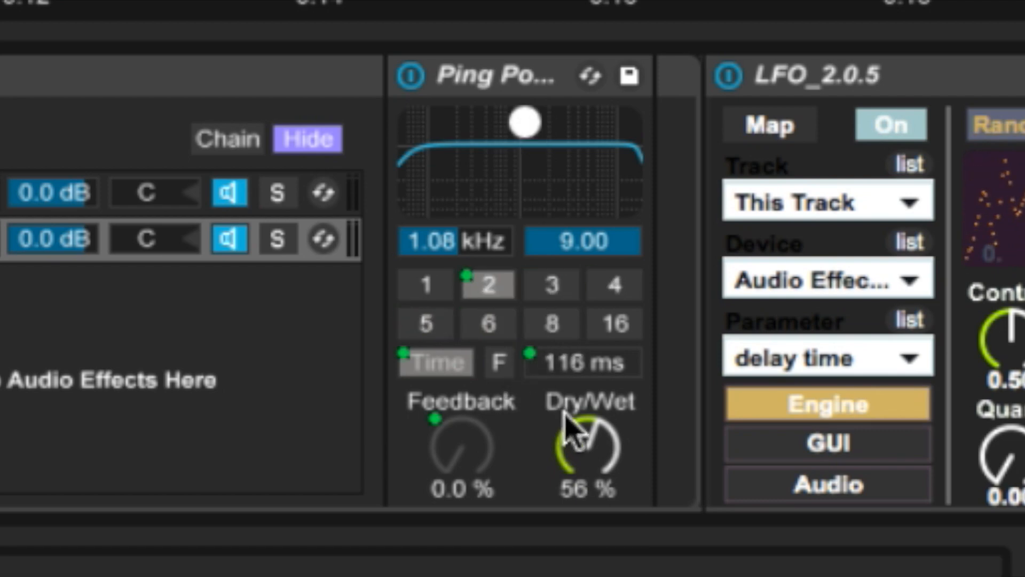
left_click_drag(587, 446, 587, 406)
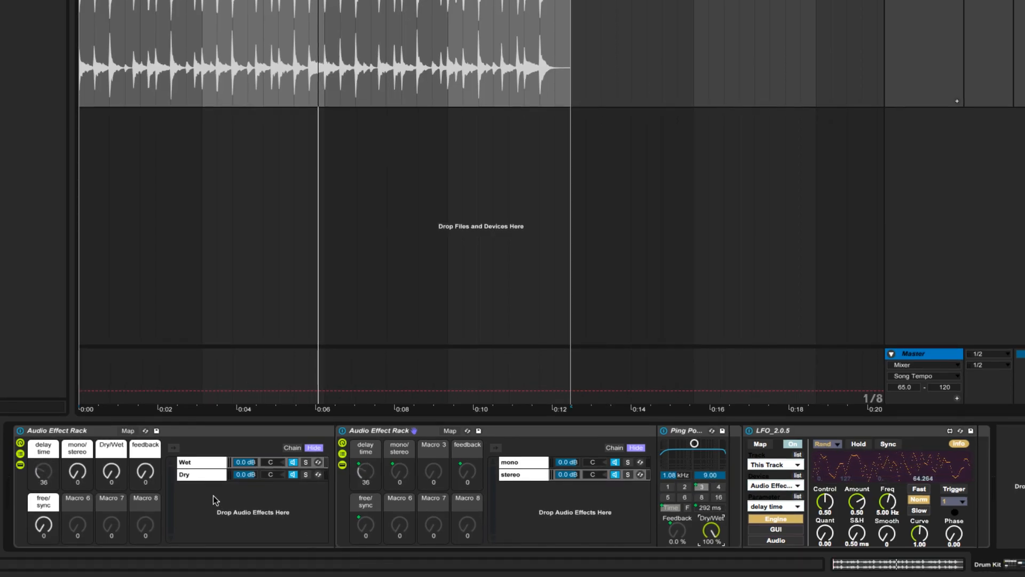
Step: Audition the delay with Dry/Wet and mono/stereo at 127, raising the outer rack's feedback and free/sync macros to 127
left_click(366, 473)
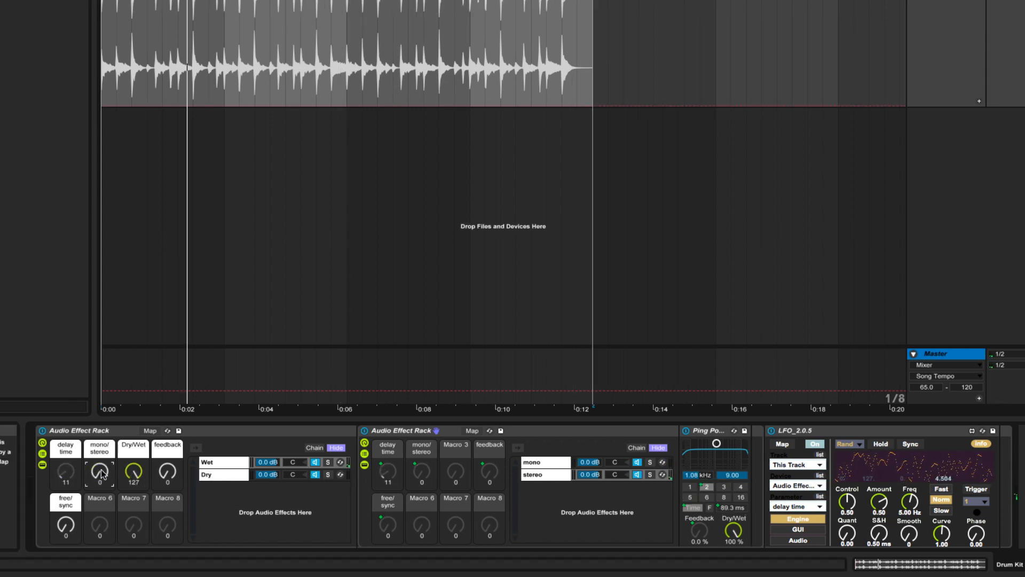
key("space")
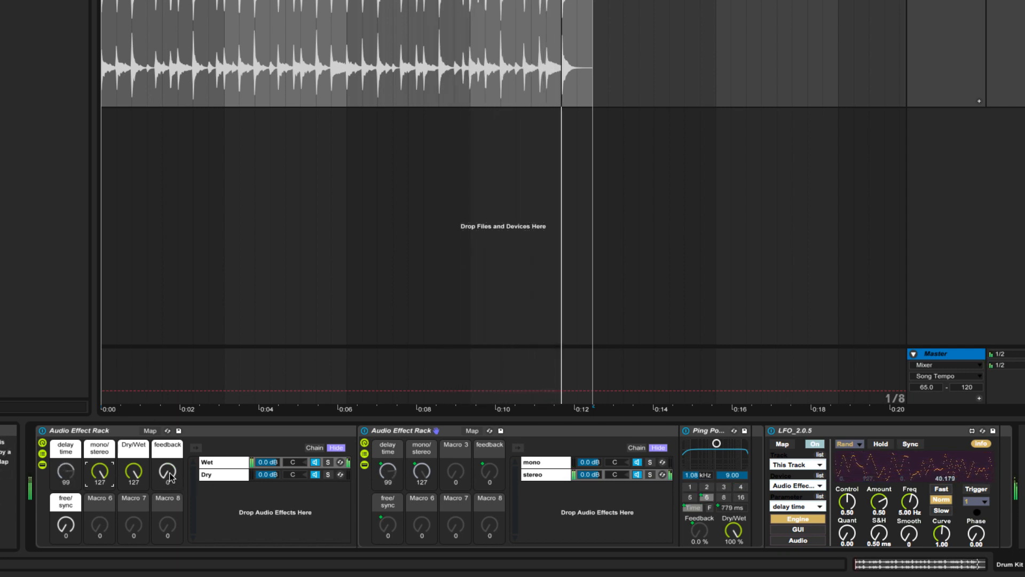
left_click_drag(168, 477, 169, 439)
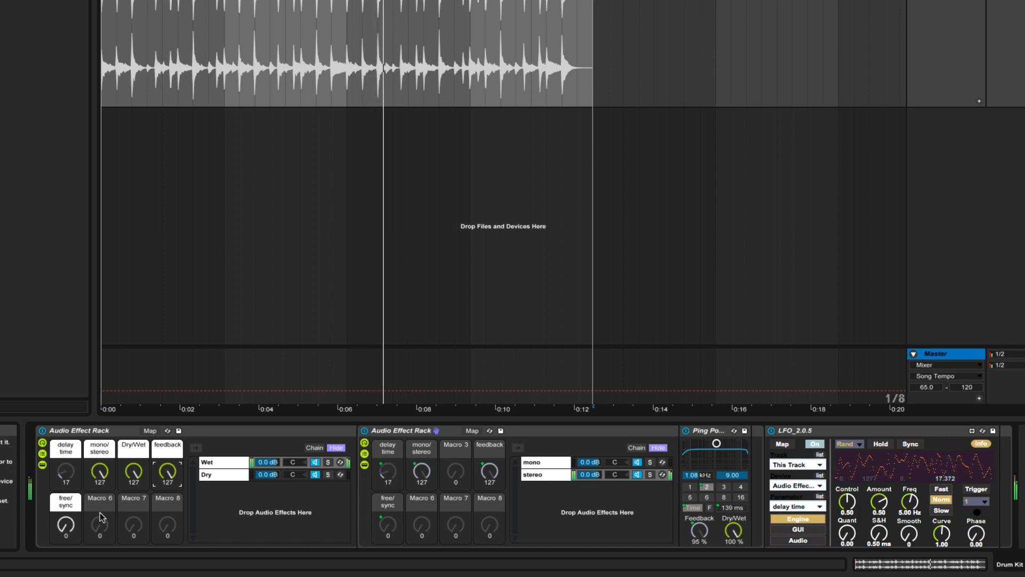
left_click_drag(65, 526, 65, 480)
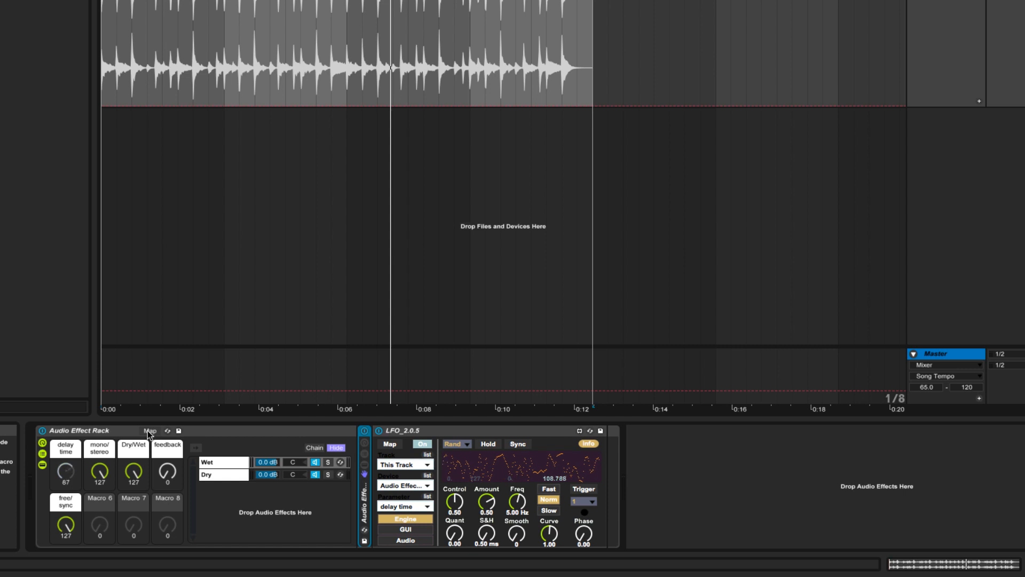
Step: Map the LFO's Freq to Macro 6 of the outer rack and set its mapping minimum to 5.00 Hz
left_click(150, 431)
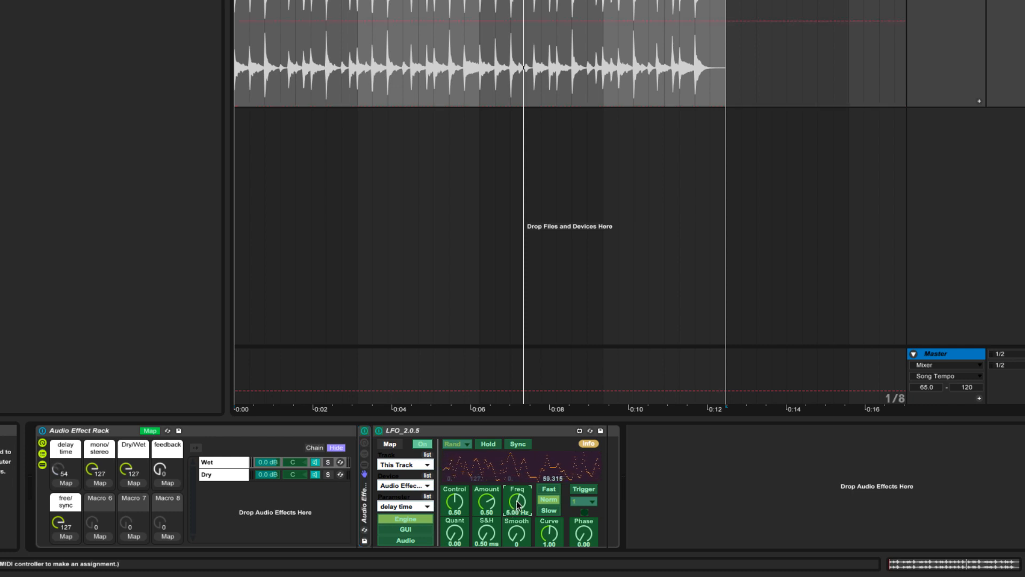
left_click(100, 537)
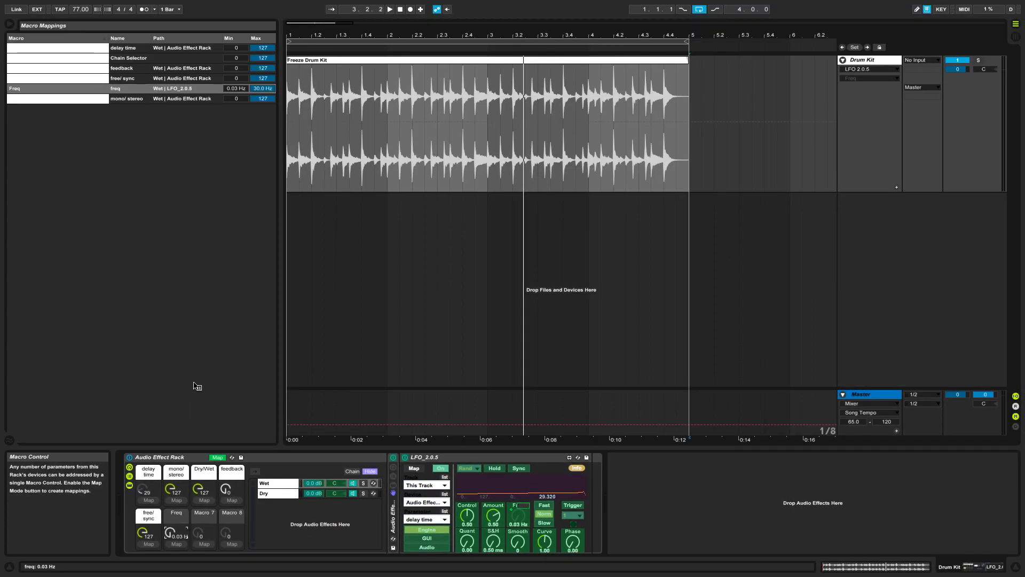
left_click(235, 87)
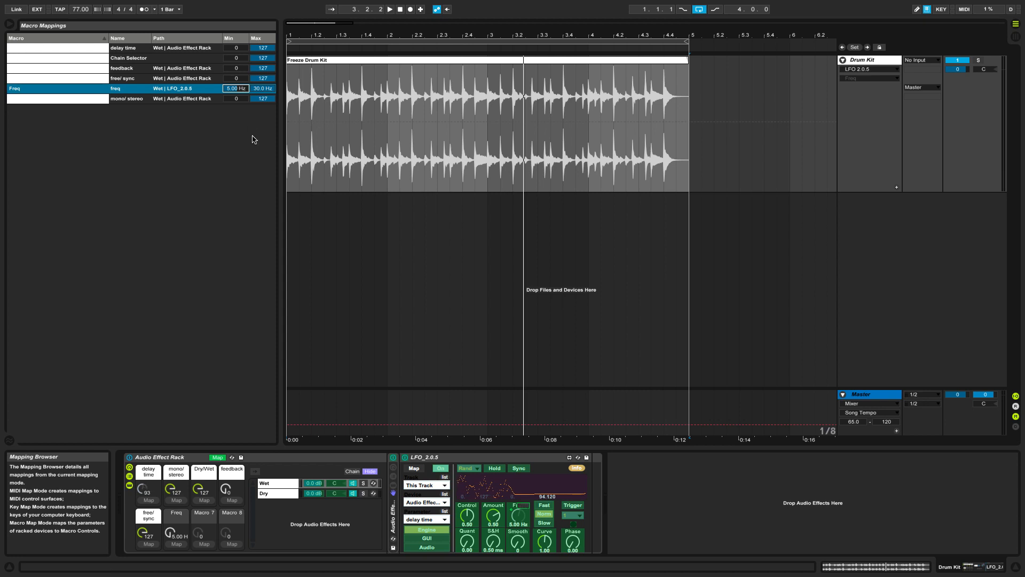
Step: Leave macro mapping and rename the outer rack's Freq macro to "LFO Rate"
left_click(217, 457)
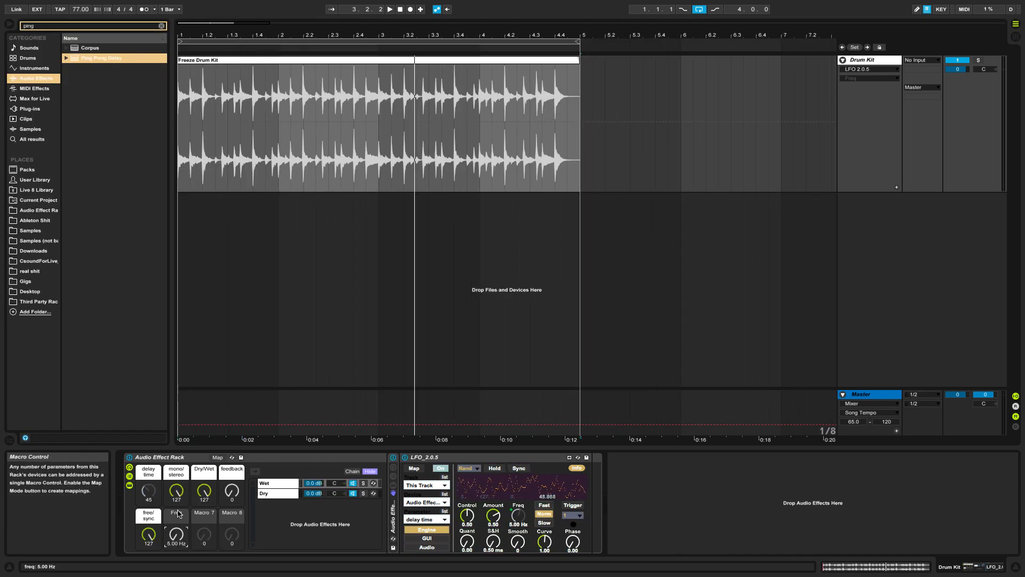
right_click(178, 511)
left_click(289, 472)
type("LFO Rate")
key("Return")
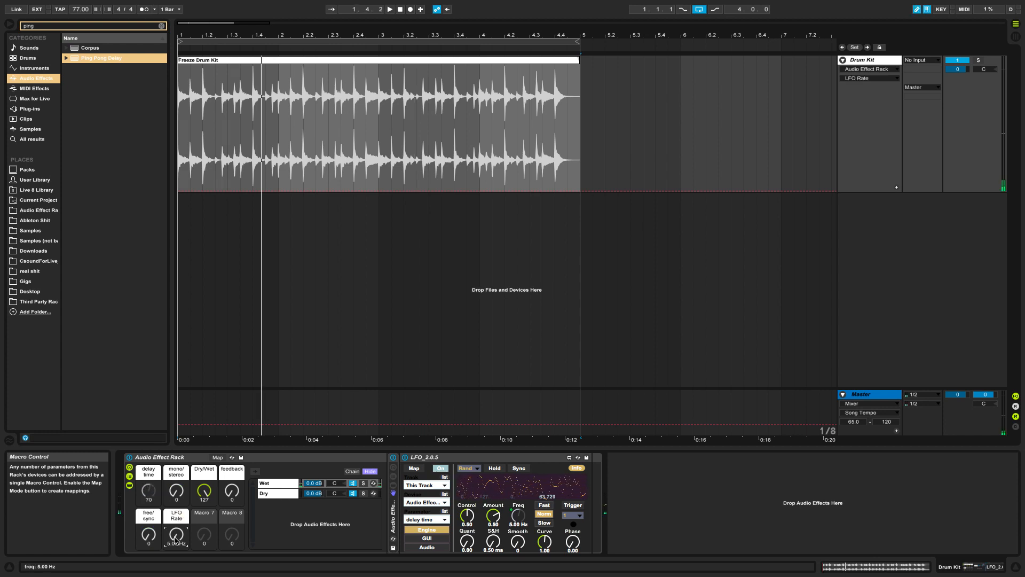
Step: Audition the loop with LFO Rate at 30.0 Hz and 15.4 Hz, raise mono/stereo to 127, and return LFO Rate to 5.00 Hz
key("space")
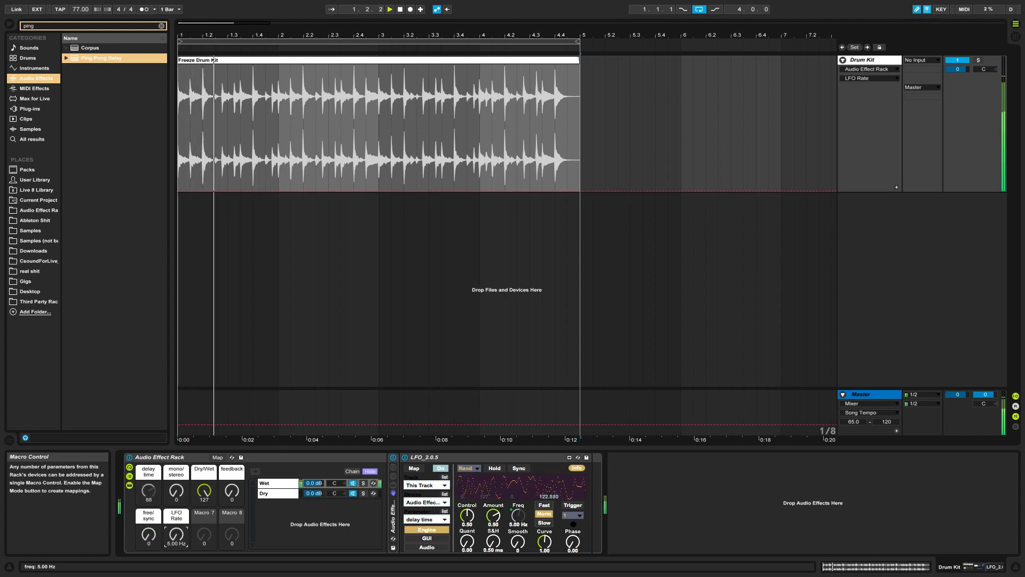
left_click_drag(175, 538, 175, 467)
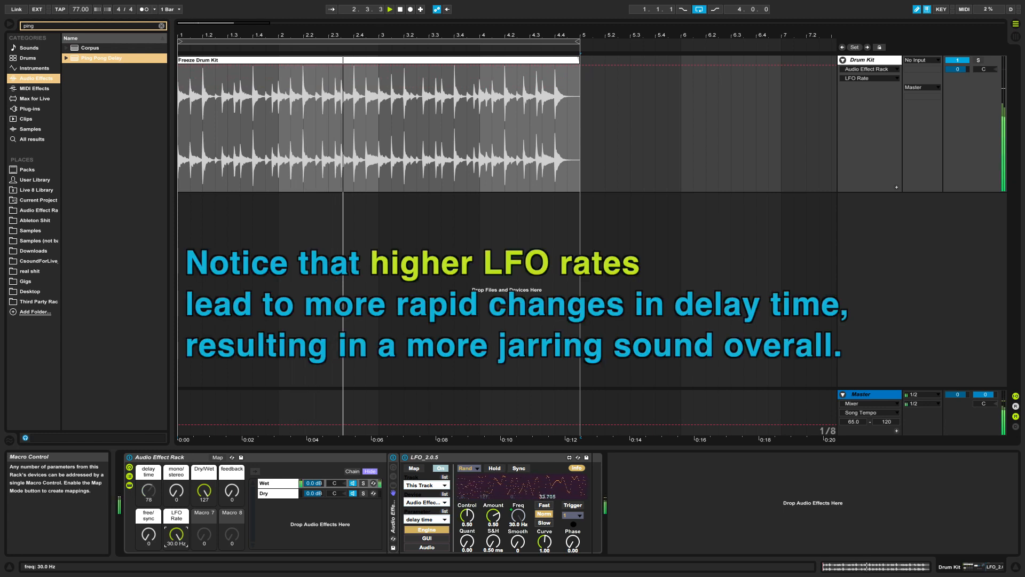
mouse_move(176, 535)
left_mouse_down()
mouse_move(176, 564)
mouse_move(175, 551)
left_mouse_up()
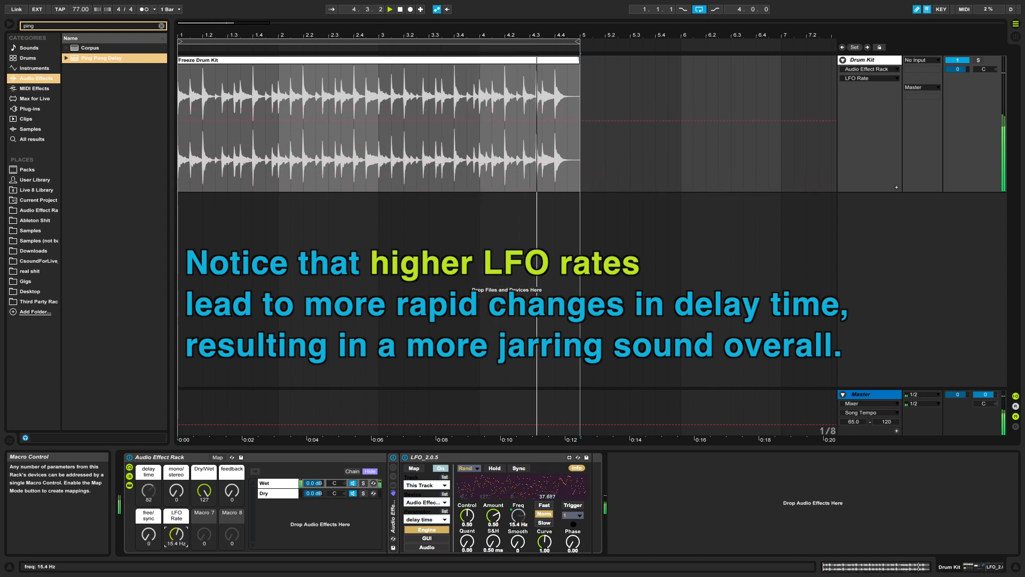
left_click_drag(176, 491, 176, 422)
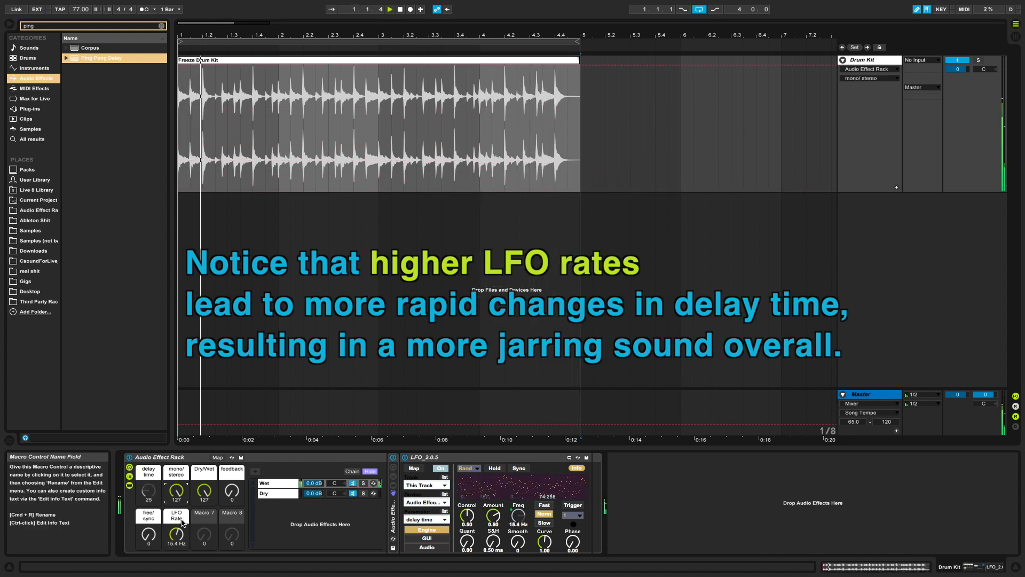
mouse_move(177, 534)
left_mouse_down()
mouse_move(176, 514)
mouse_move(177, 544)
left_mouse_up()
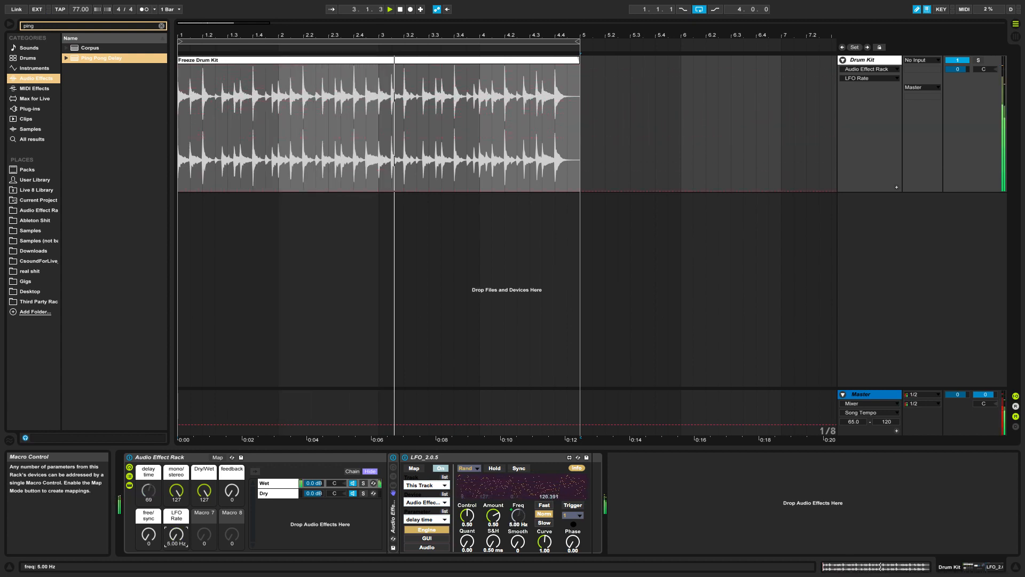
Step: Audition the delay with feedback at 127 and LFO Rate at 30.0 Hz, returning mono/stereo to 0
left_click_drag(231, 491, 232, 421)
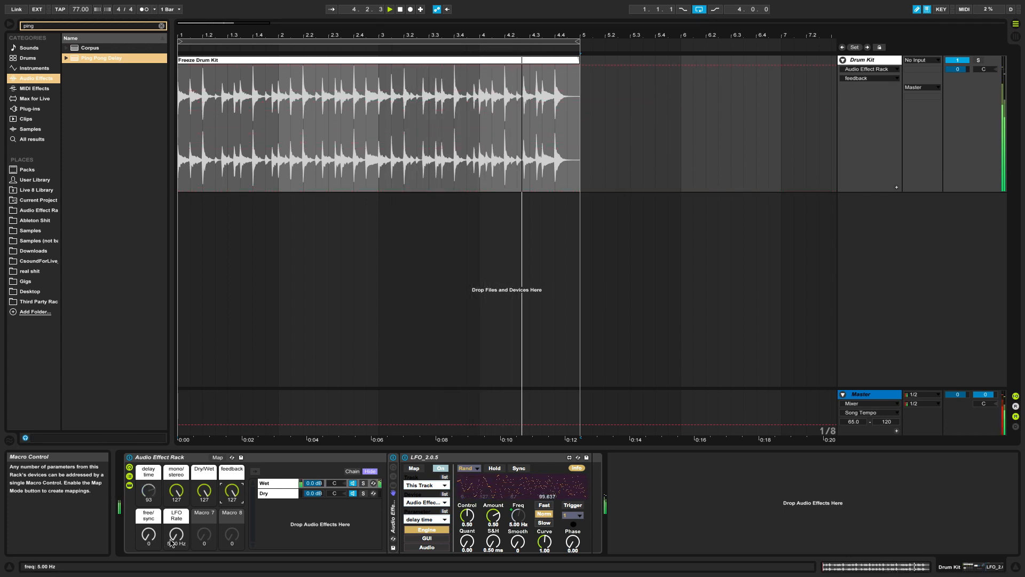
left_click_drag(171, 543, 173, 526)
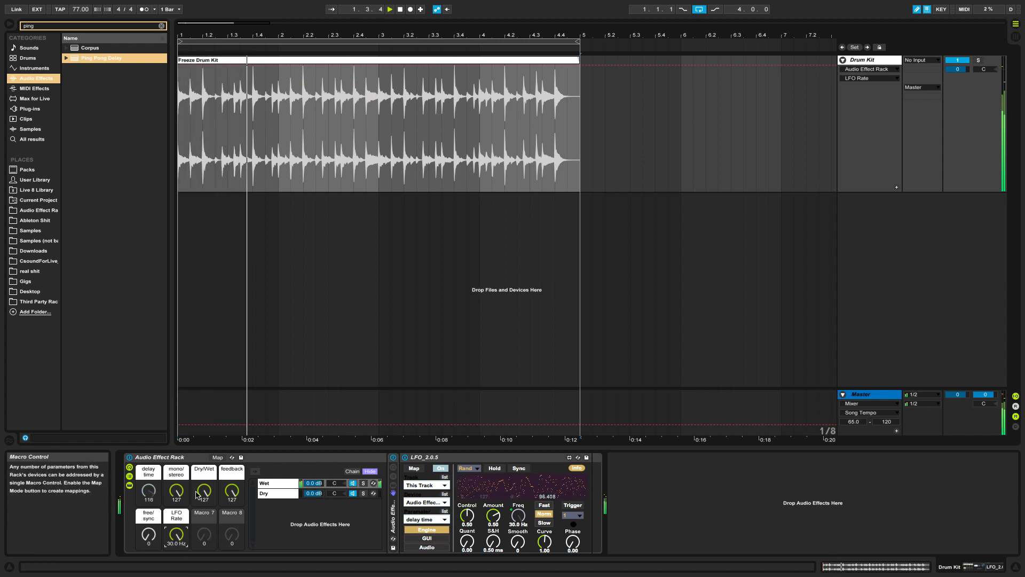
left_click_drag(176, 490, 176, 534)
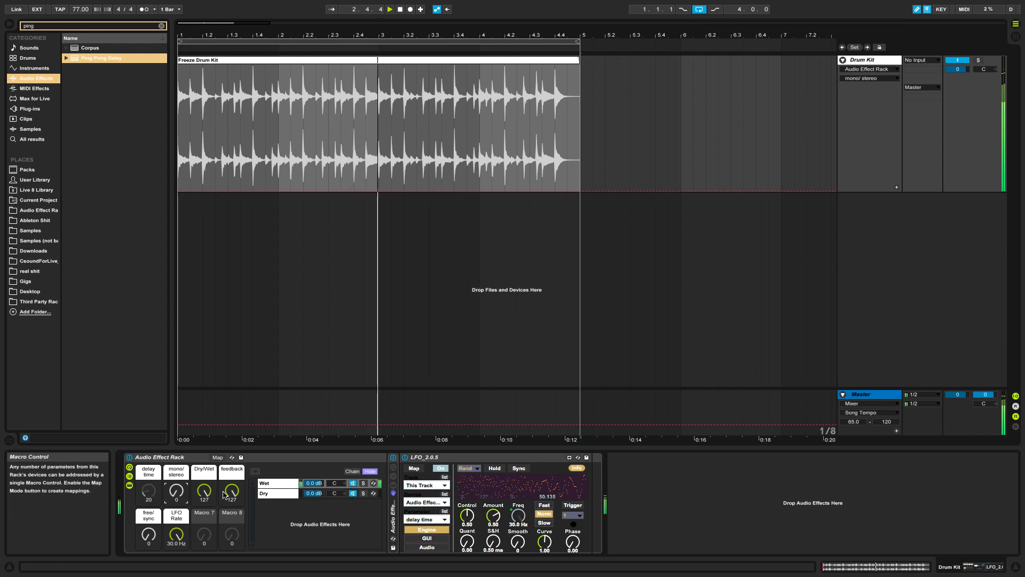
left_click(204, 490)
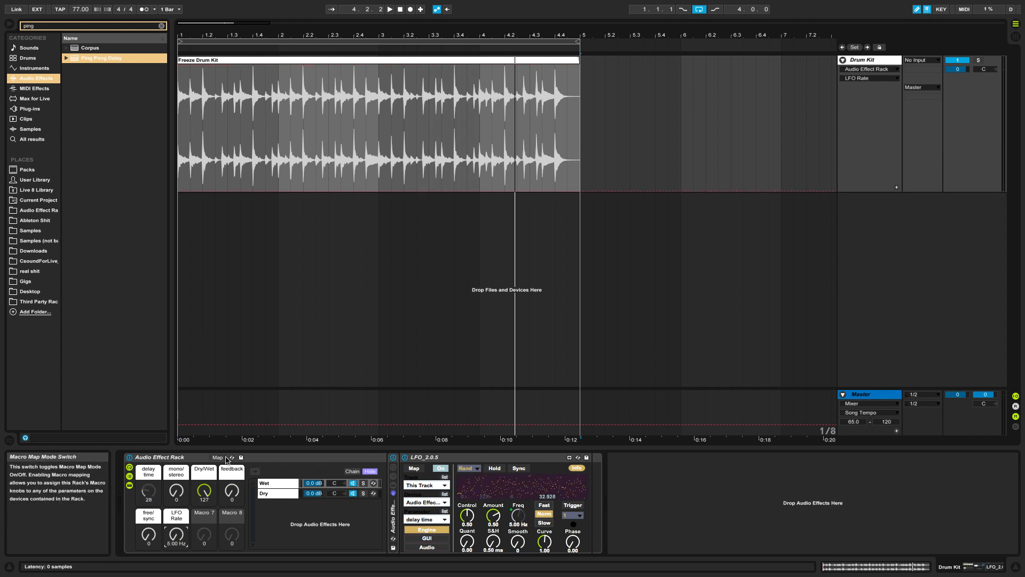
Step: Map the LFO's Curve to Macro 7 of the outer rack with a range of 0.30 to 3.00
left_click(218, 457)
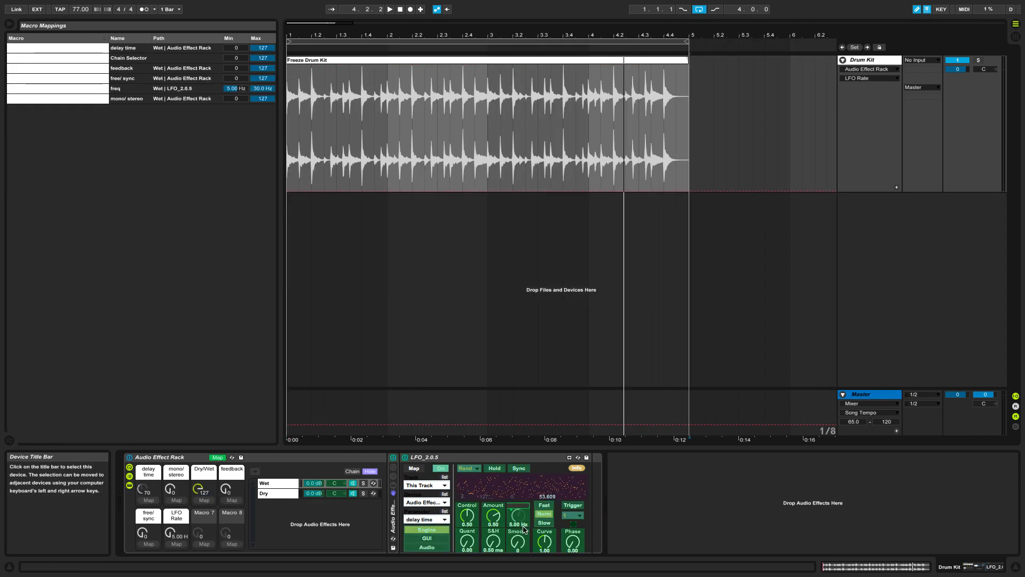
left_click(547, 543)
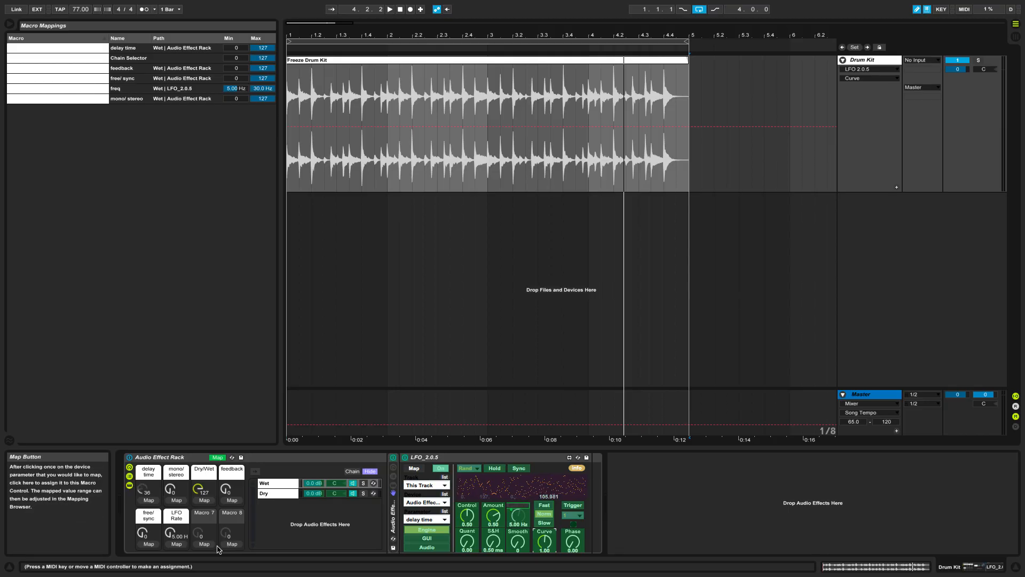
left_click(204, 544)
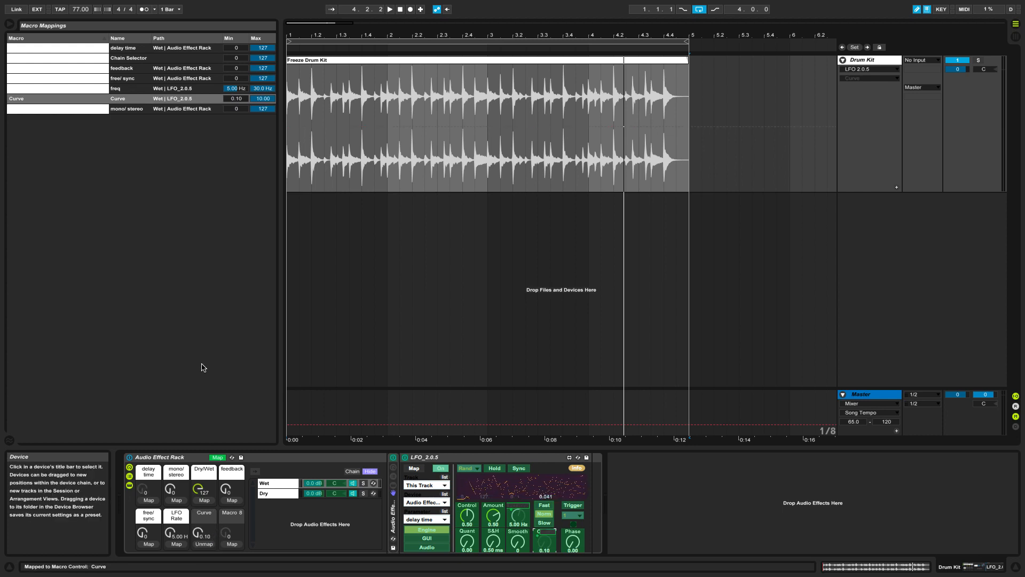
left_click(230, 99)
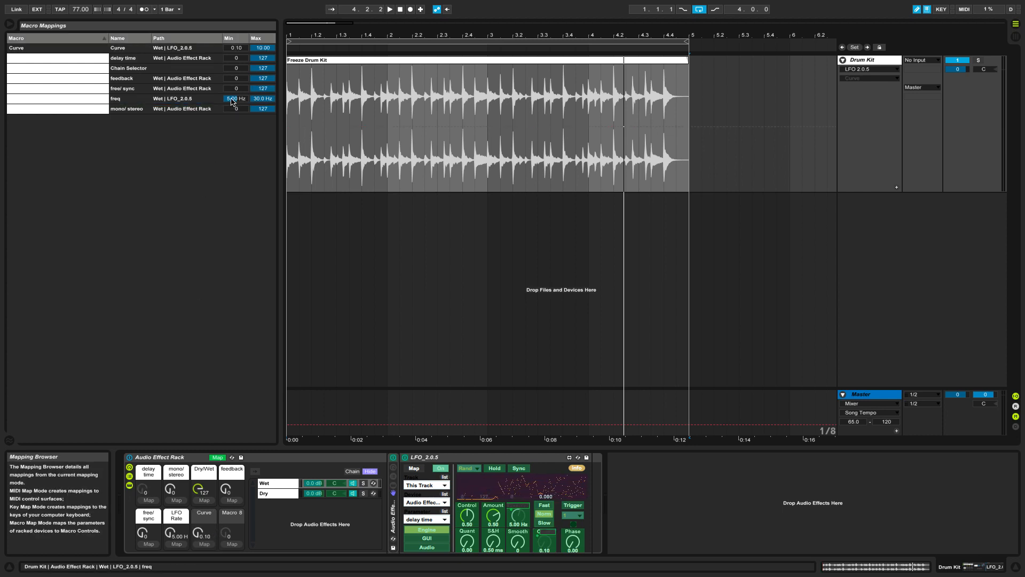
left_click(238, 49)
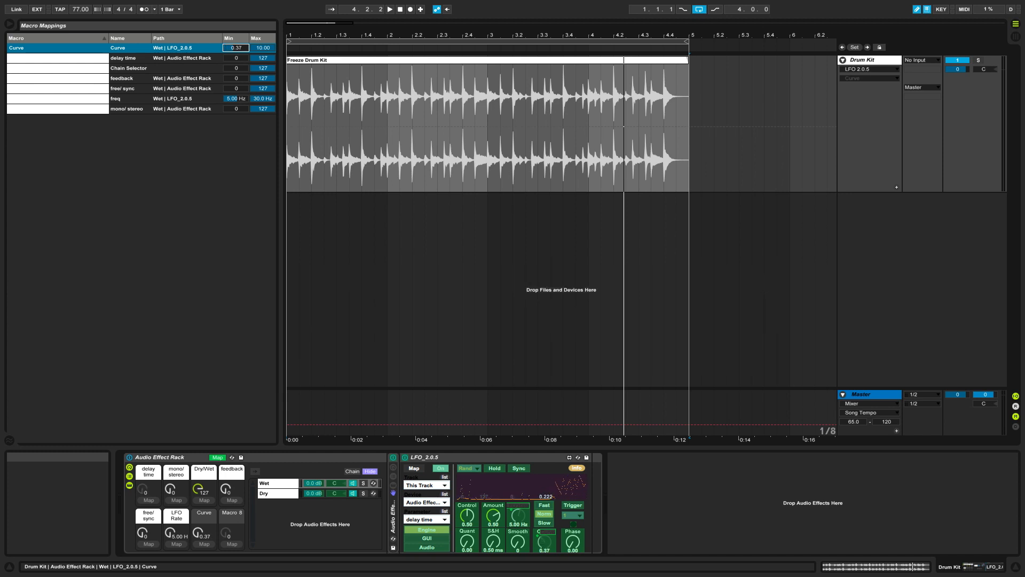
left_click_drag(263, 48, 264, 57)
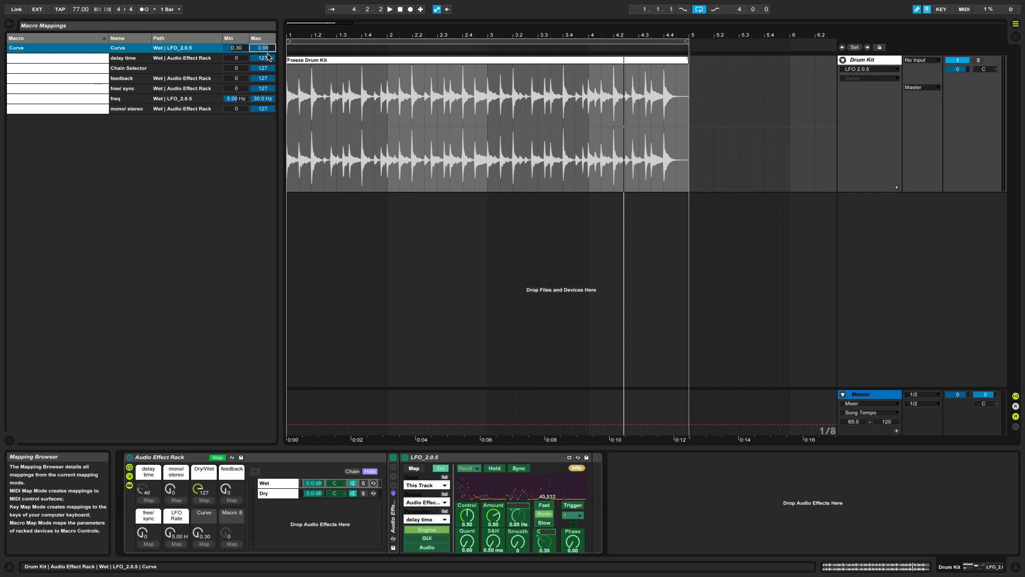
left_click(209, 458)
Step: Audition the Curve macro at 3.00 and back at 0.30, with mono/stereo raised to 127
key("space")
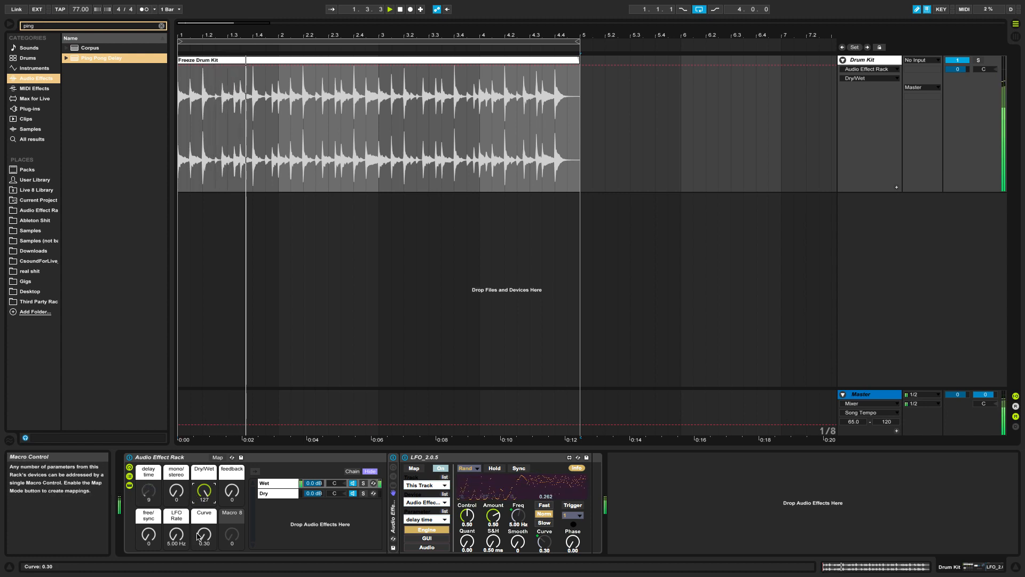
left_click_drag(202, 536, 202, 505)
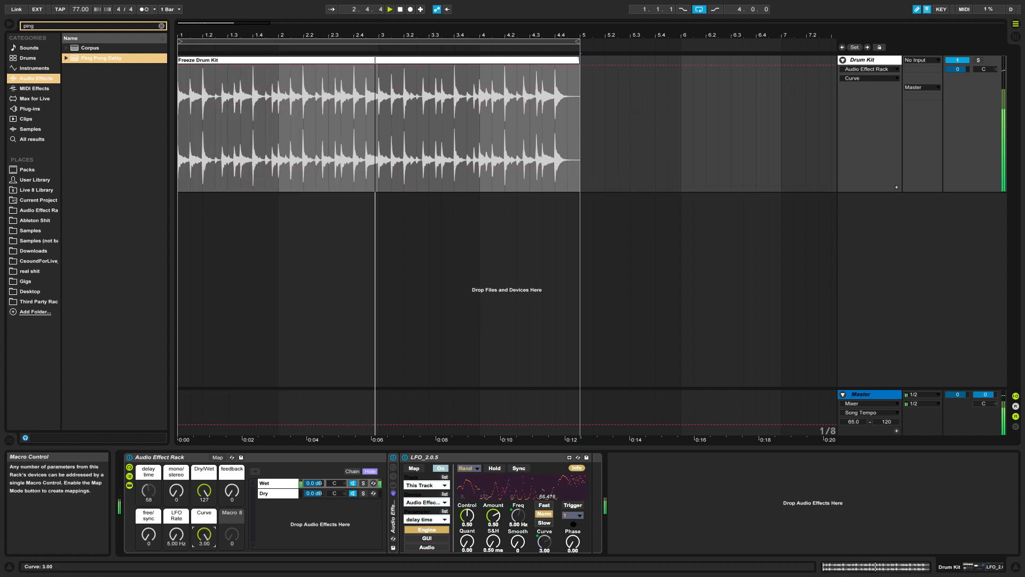
left_click_drag(203, 535, 203, 566)
left_click_drag(177, 490, 176, 427)
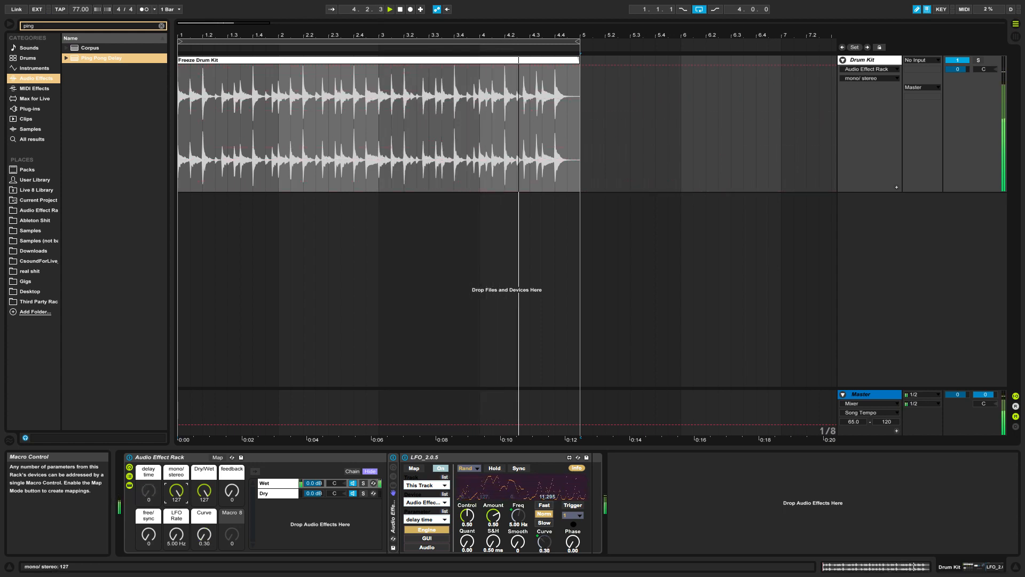
Step: Audition LFO Rate at 30.0 Hz and feedback at 127 while sweeping the Curve macro up and back to 0.30
left_click_drag(177, 535, 177, 470)
left_click(204, 534)
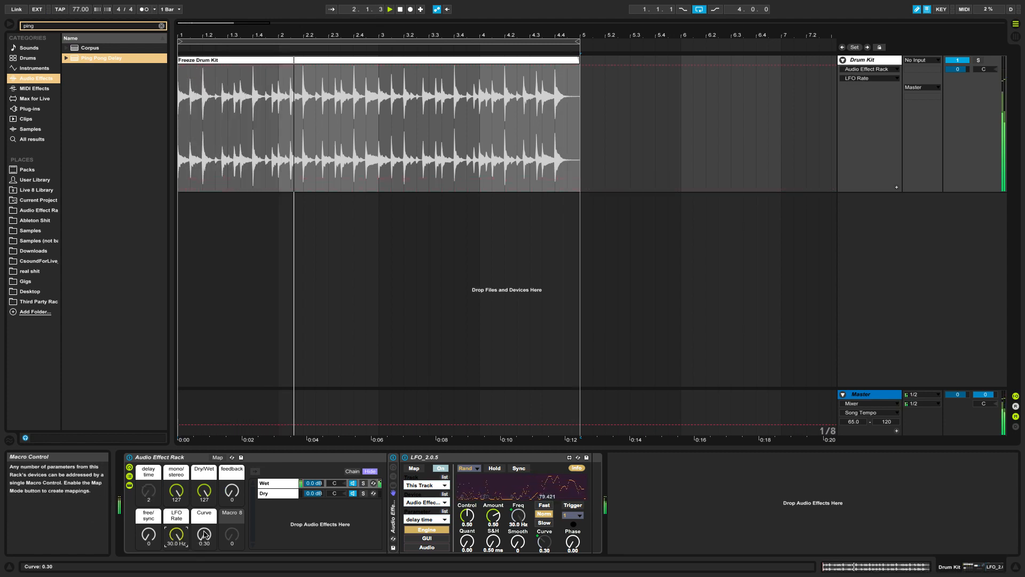
left_click_drag(204, 535, 231, 427)
left_click_drag(203, 535, 203, 576)
left_click(177, 534)
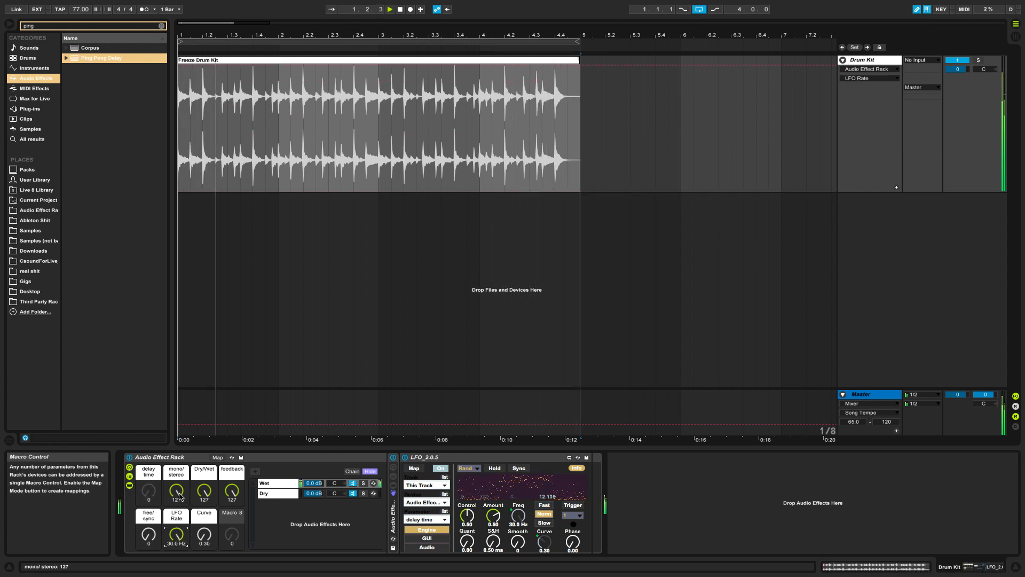
Step: Audition the delay with free/sync at 127, feedback at 77 and Curve at 3.00, finishing with Dry/Wet at 0
left_click_drag(147, 535, 147, 470)
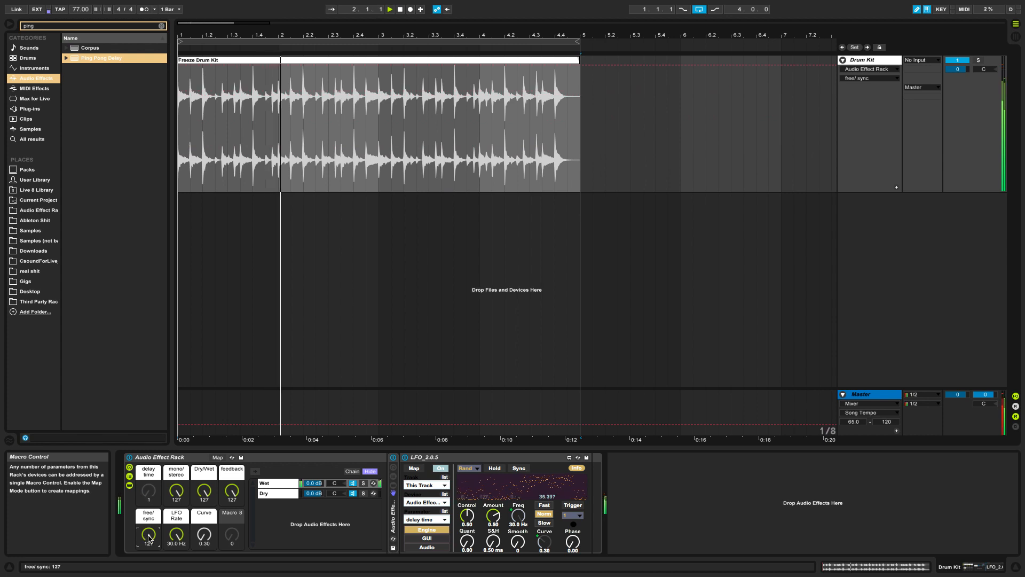
left_click_drag(175, 532, 176, 529)
left_click_drag(232, 490, 204, 518)
left_click(204, 535)
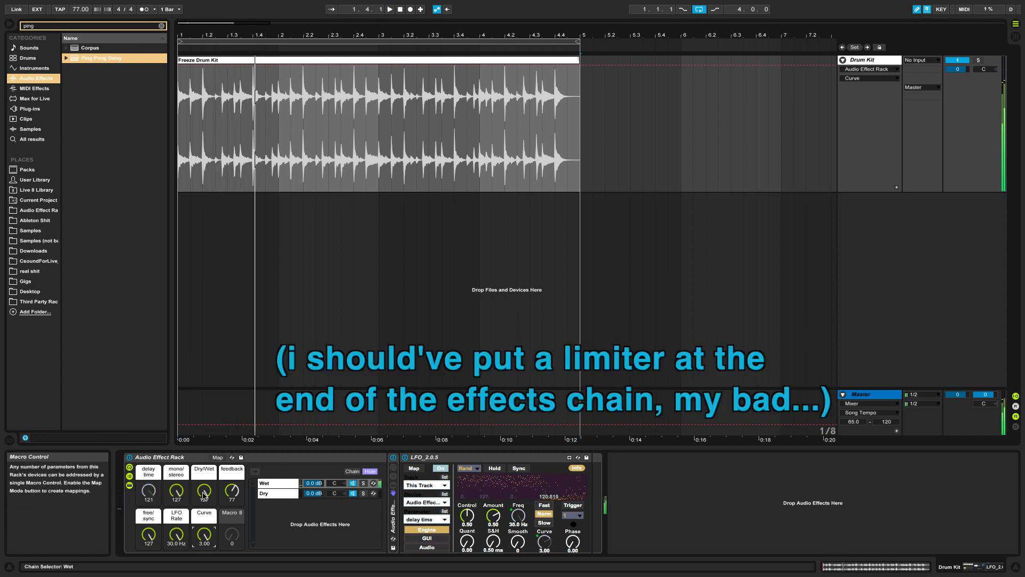
left_click_drag(204, 490, 204, 493)
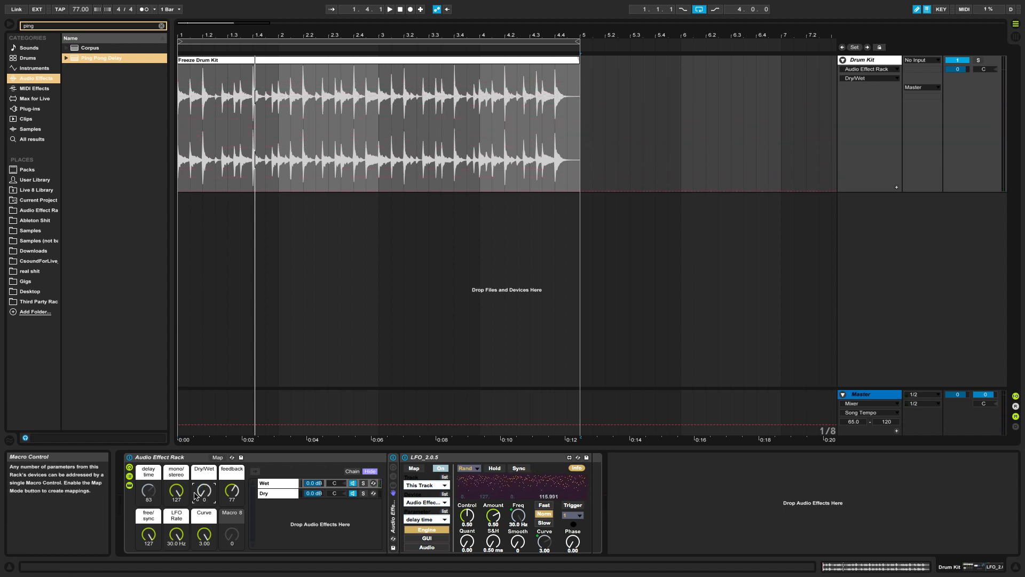
Step: Unfold the nested rack's chains and devices and open its mono chain
left_click(276, 351)
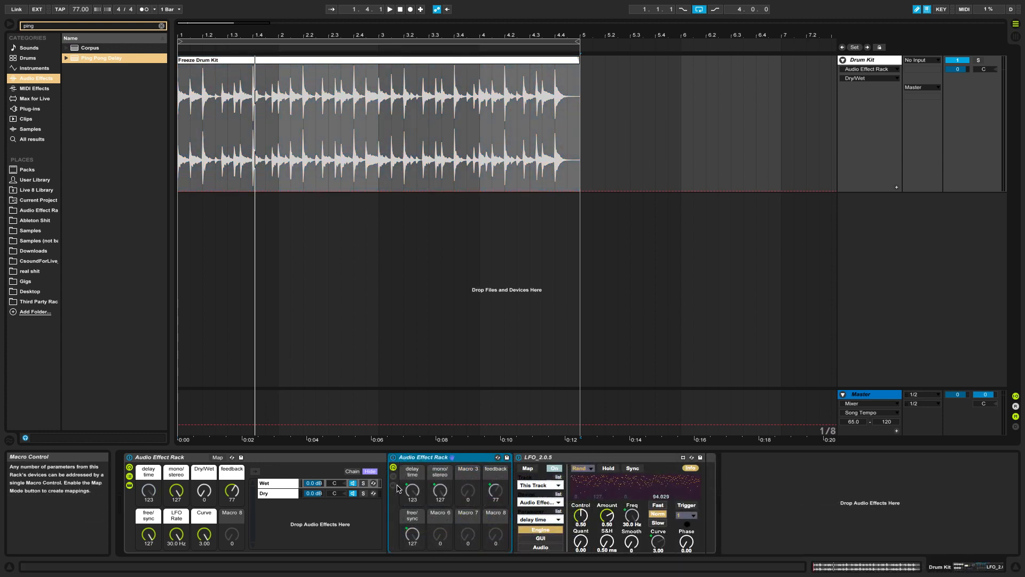
left_click(393, 476)
left_click(393, 485)
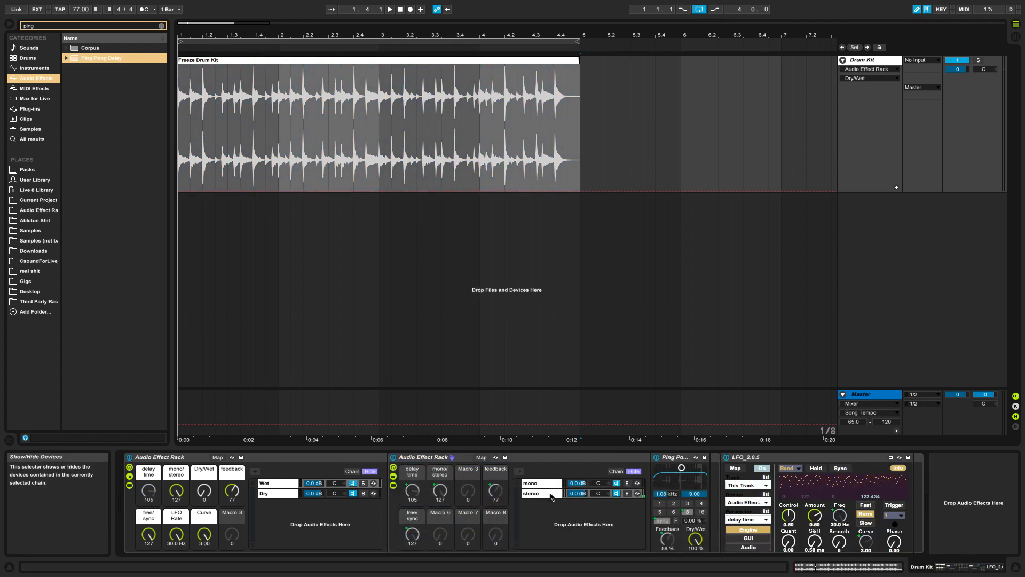
left_click(540, 482)
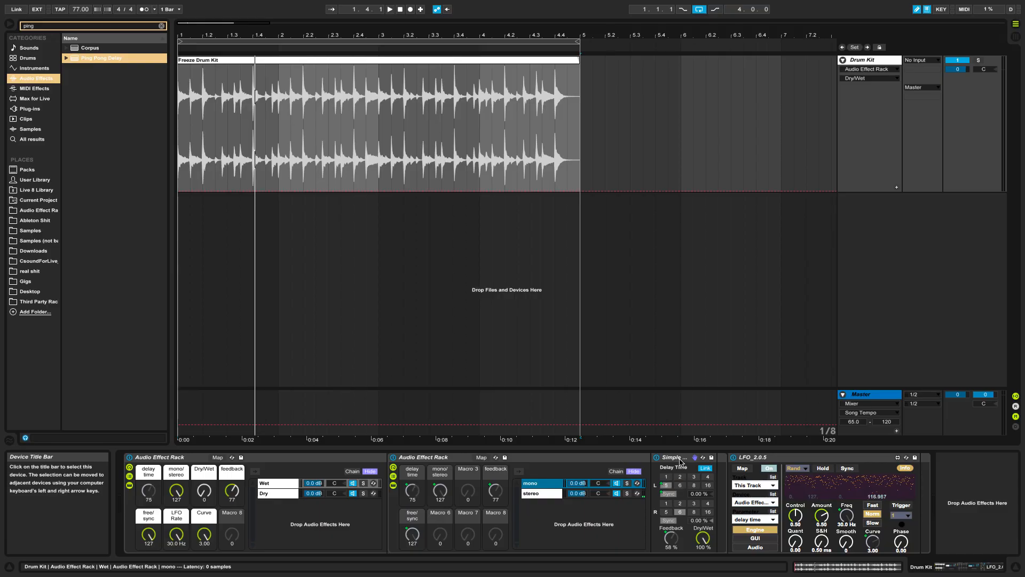
Step: Choose Repitch mode for the mono chain's Simple Delay and open the mode options of the stereo chain's Ping Pong Delay
right_click(681, 458)
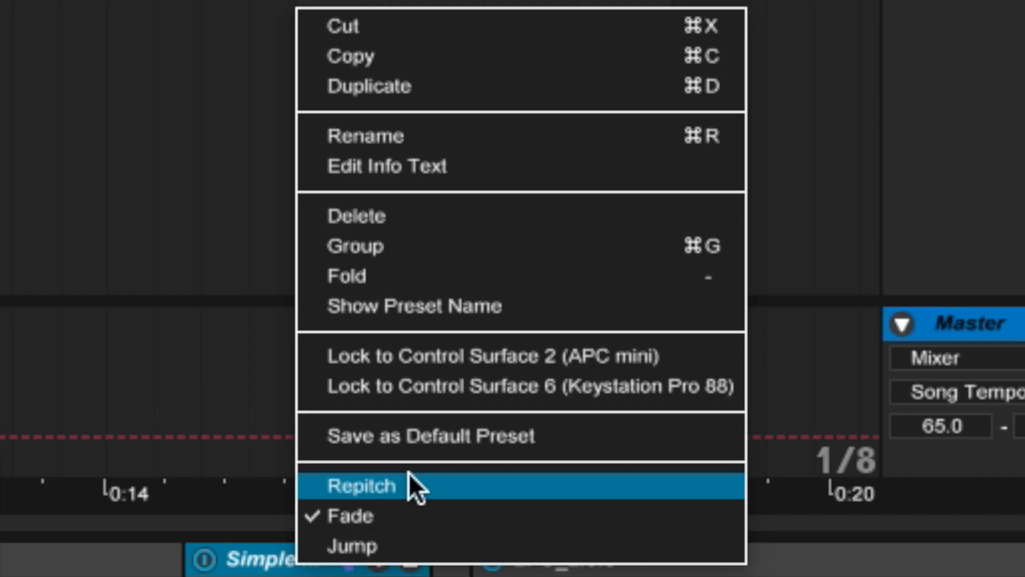
left_click(408, 473)
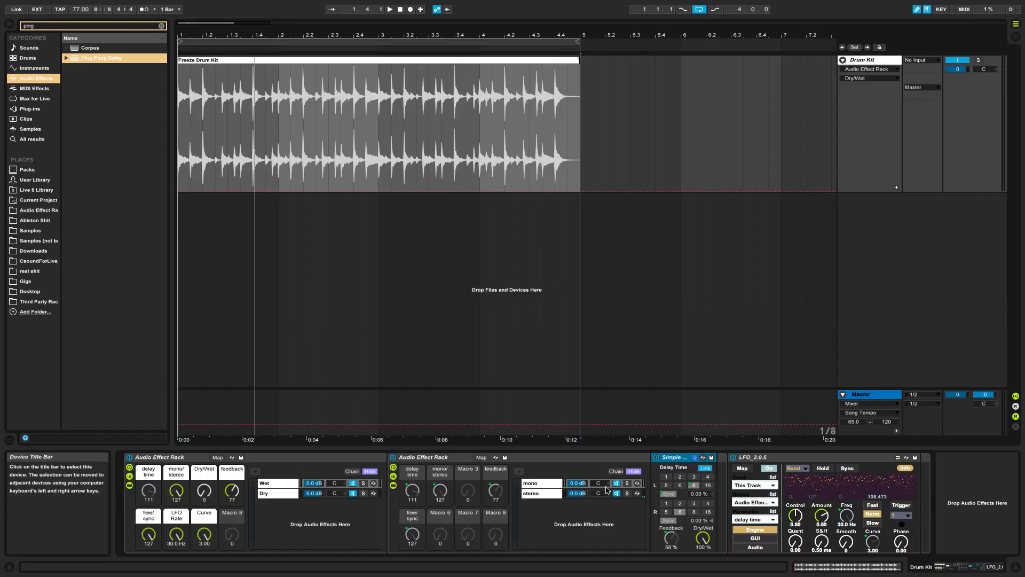
left_click(540, 492)
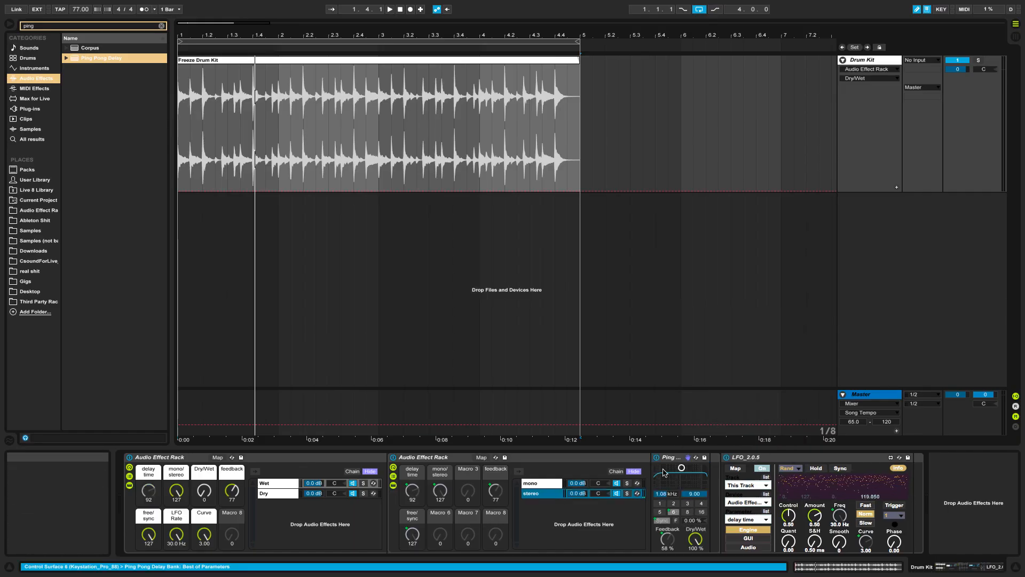
right_click(675, 457)
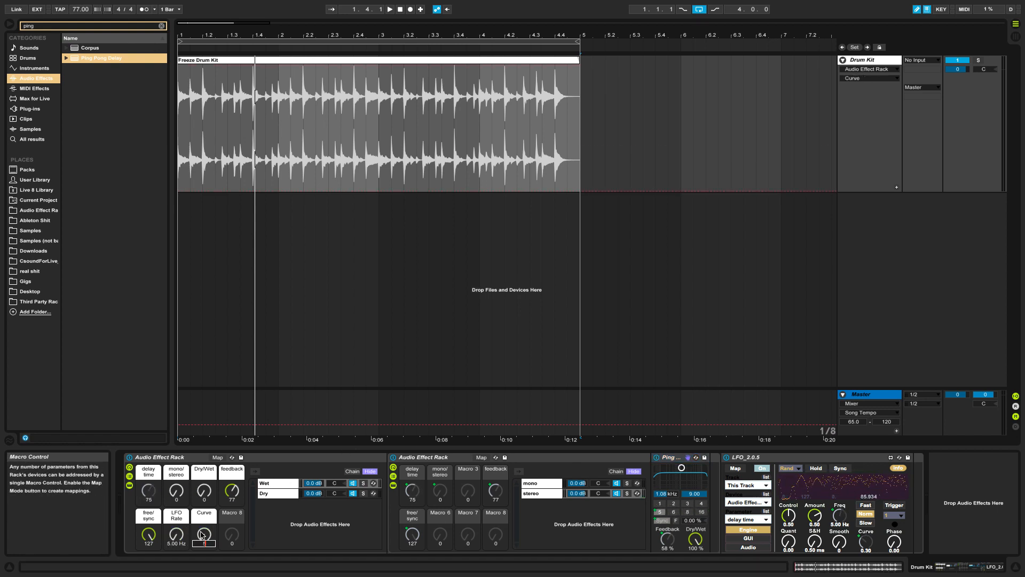
Step: Set the free/sync and feedback macros to 0 and audition the loop with Dry/Wet and mono/stereo at 127
left_click_drag(148, 533, 149, 548)
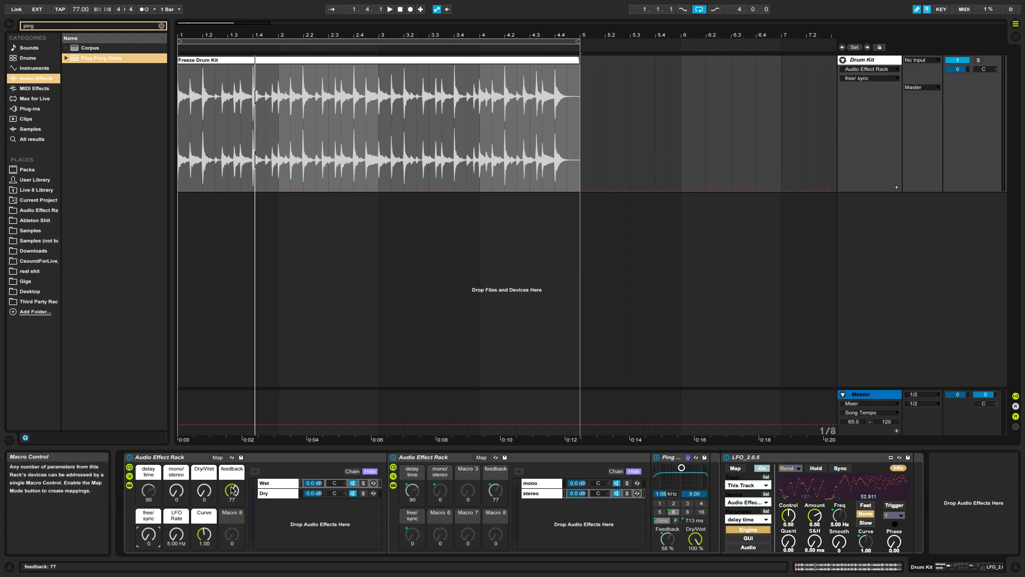
left_click_drag(231, 490, 232, 531)
key("space")
left_click_drag(207, 494, 207, 439)
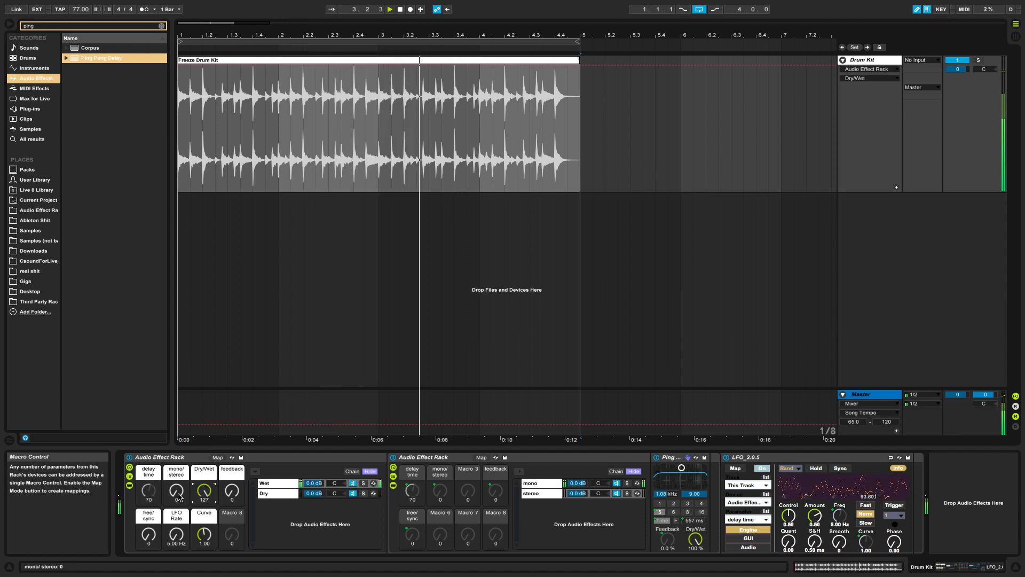
left_click_drag(178, 497, 178, 429)
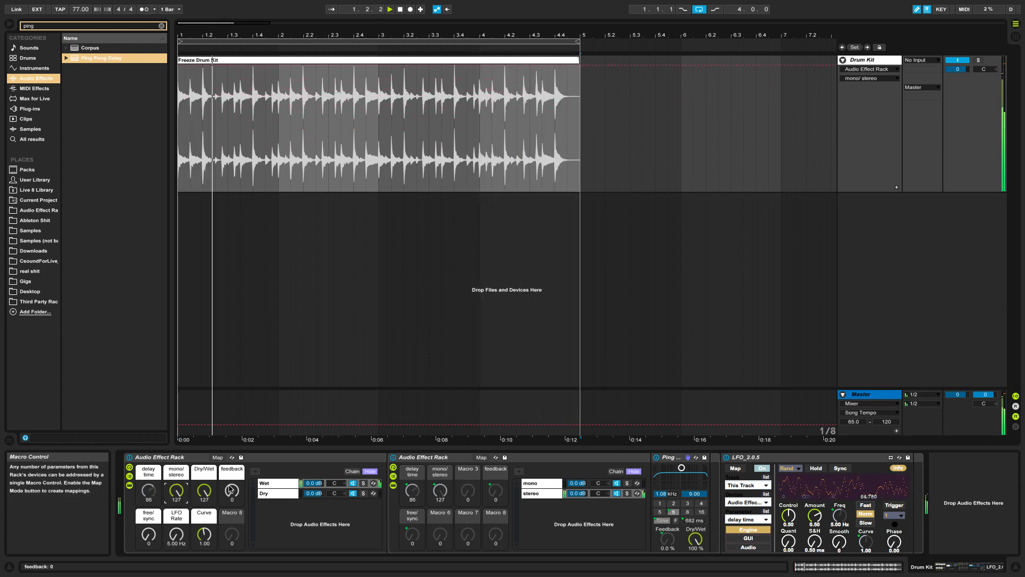
Step: Audition the stereo and mono delay with feedback up to 105 and LFO Rate at 30.0 Hz, ending at LFO Rate 13.5 Hz, Curve 3.00 and feedback 0
left_click_drag(232, 491, 231, 434)
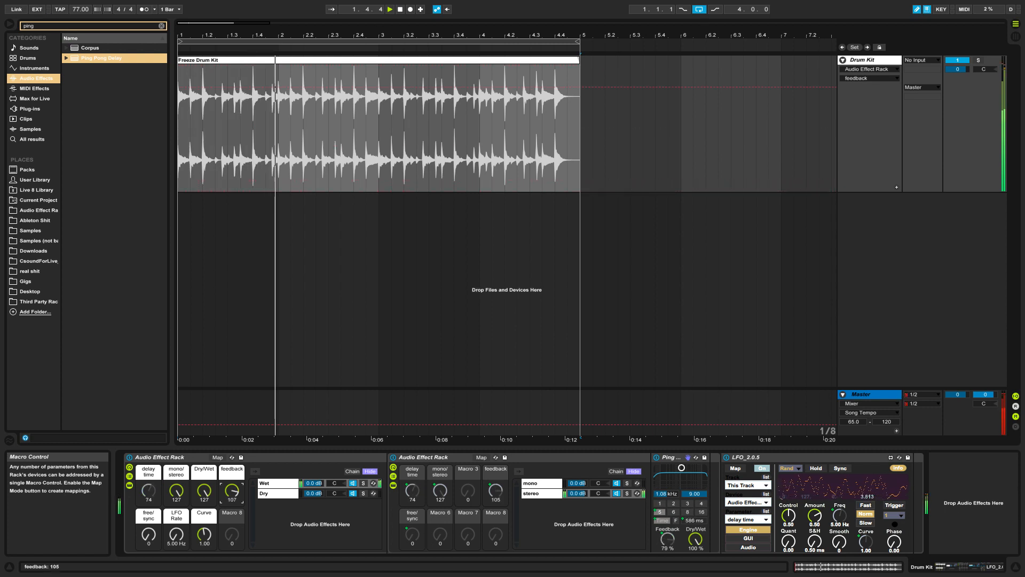
left_click_drag(176, 533, 231, 539)
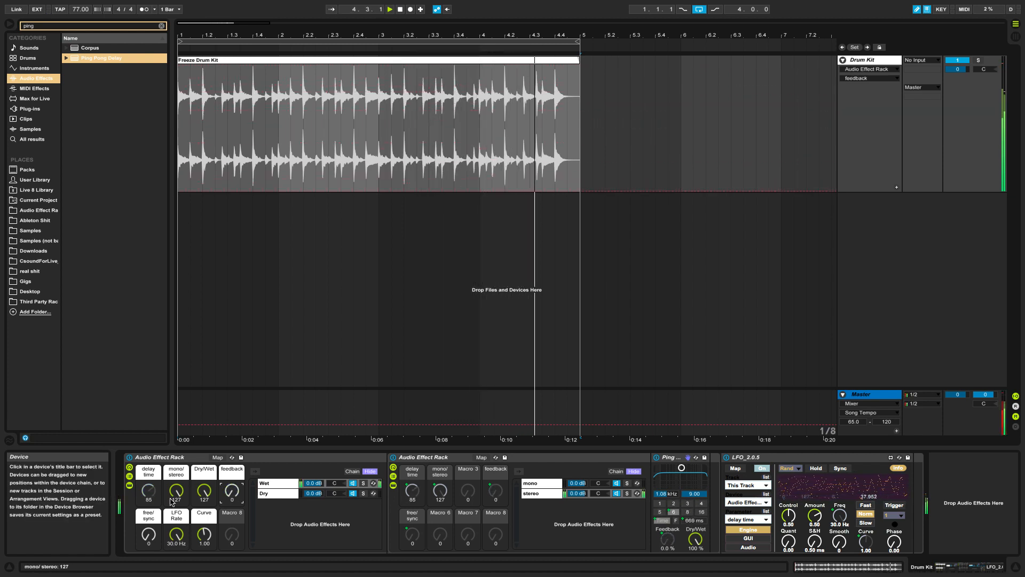
left_click_drag(183, 491, 183, 553)
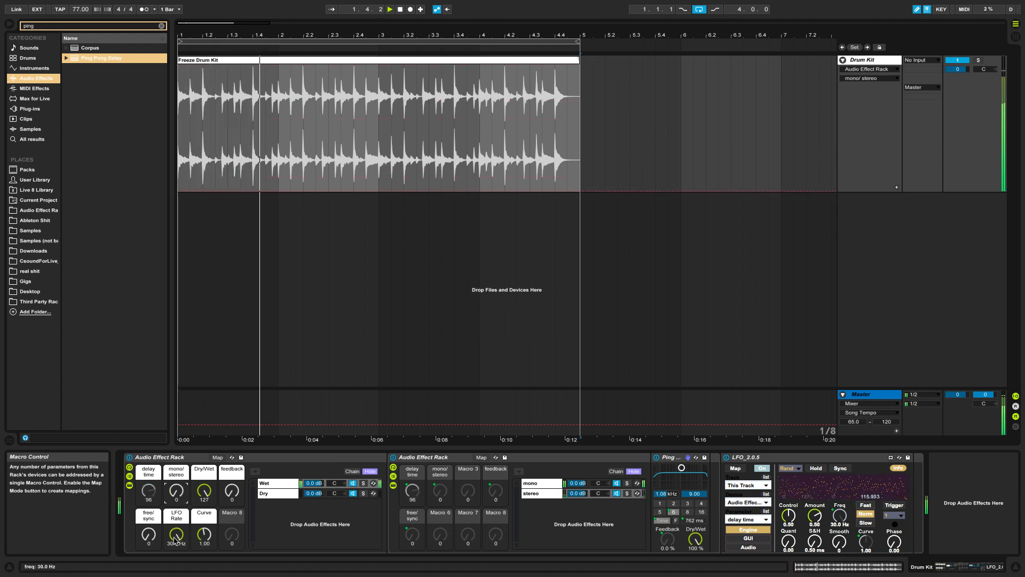
left_click_drag(176, 496, 175, 427)
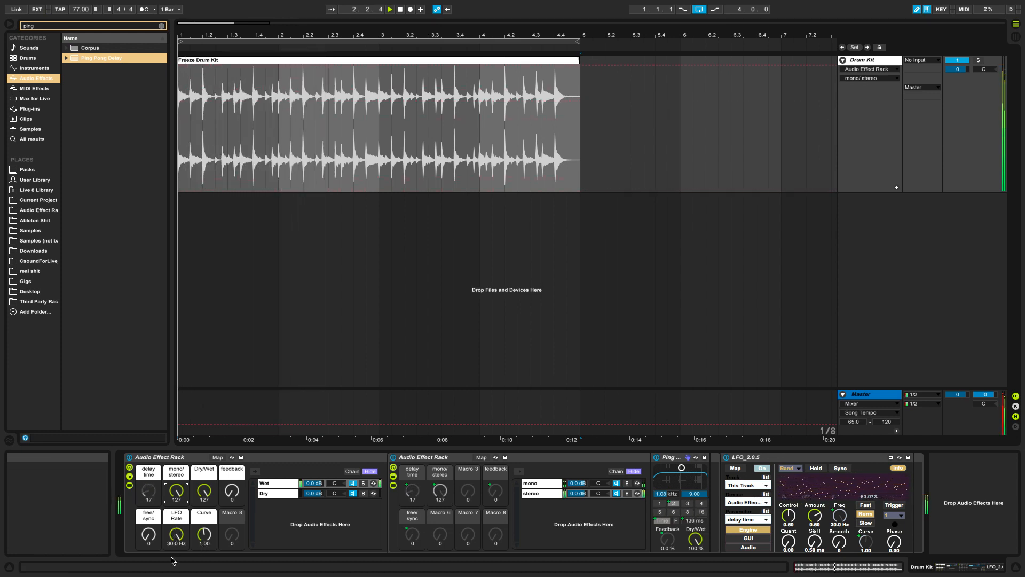
left_click_drag(175, 537, 231, 435)
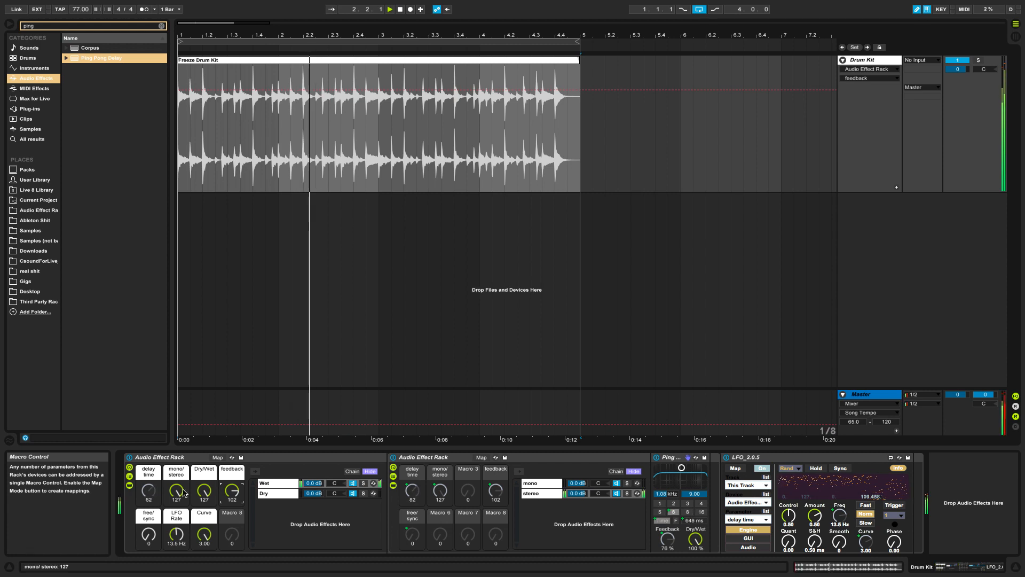
left_click(169, 492)
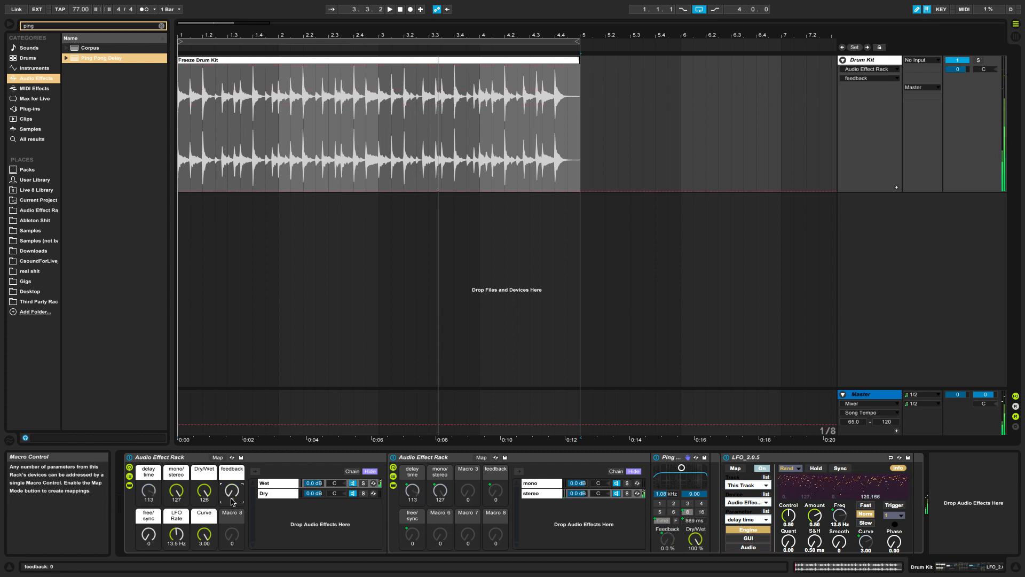
Step: Switch the mono chain's Simple Delay and the stereo chain's Ping Pong Delay from Repitch to Jump mode
left_click(536, 483)
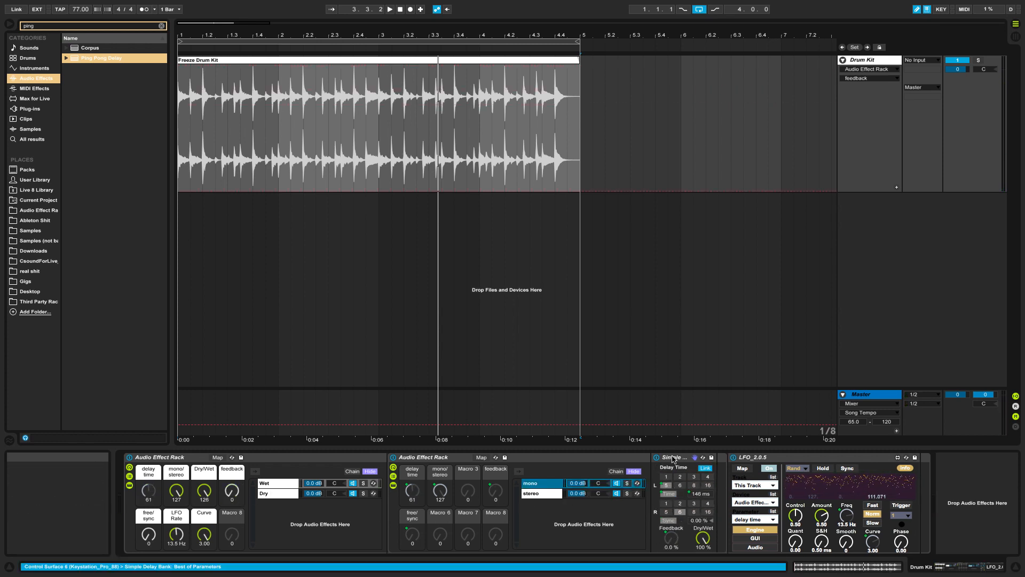
right_click(673, 457)
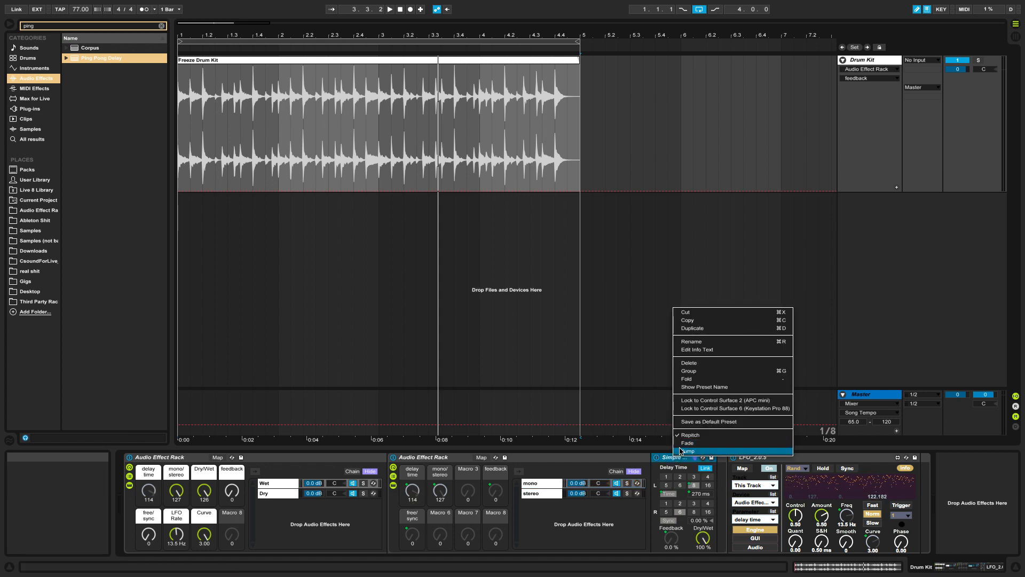
left_click(681, 451)
right_click(556, 492)
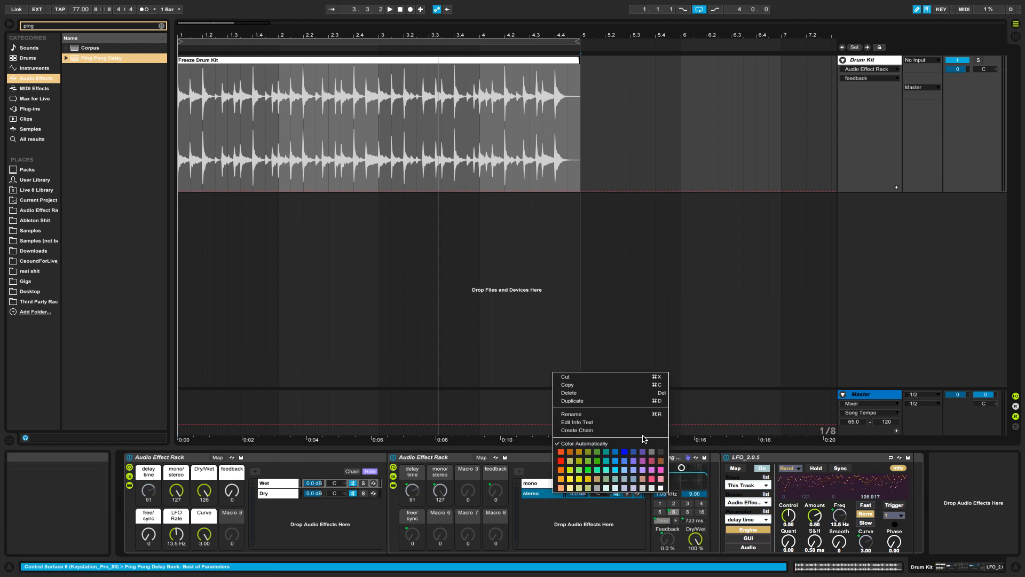
left_click(693, 443)
right_click(668, 460)
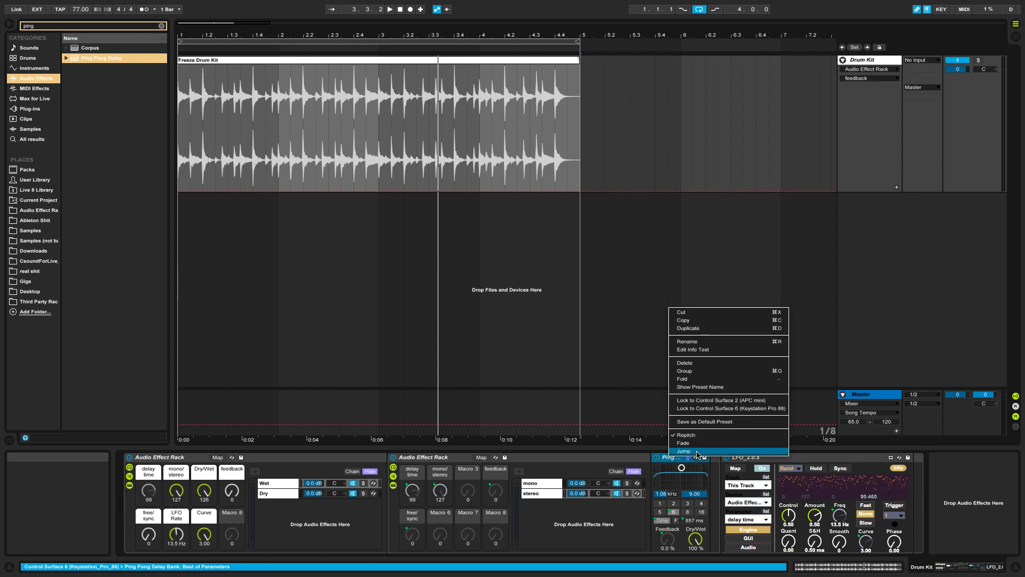
left_click(394, 344)
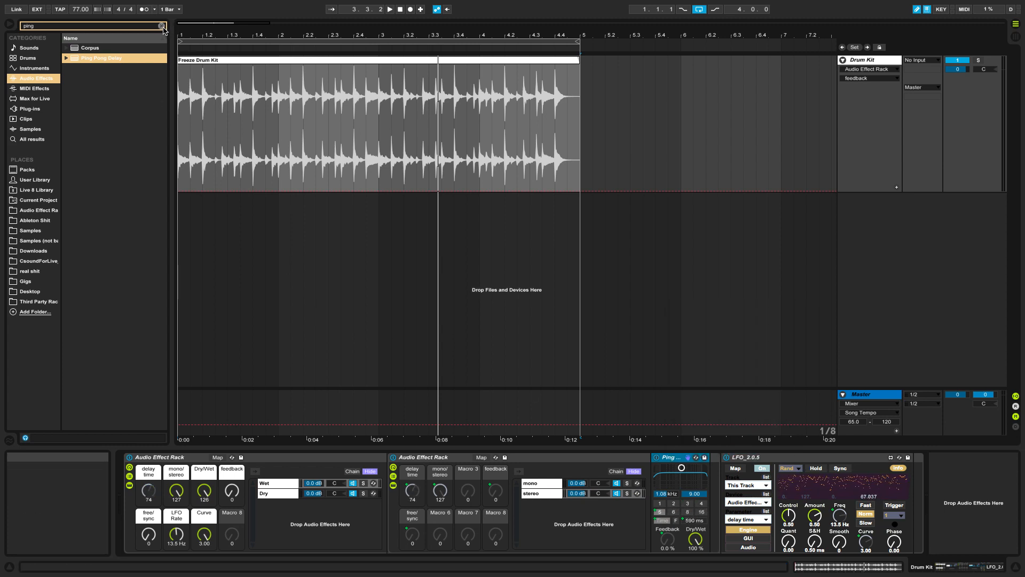
Step: Search the audio effects for "lim" and add a Limiter at the end of the Drum Kit track's device chain
left_click(161, 26)
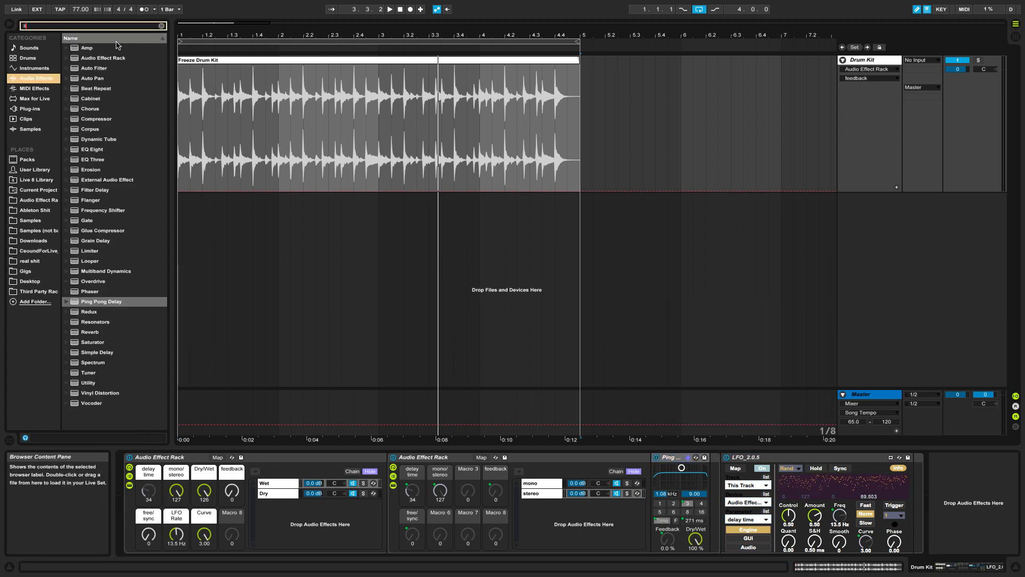
type("lim")
left_click_drag(92, 72, 255, 147)
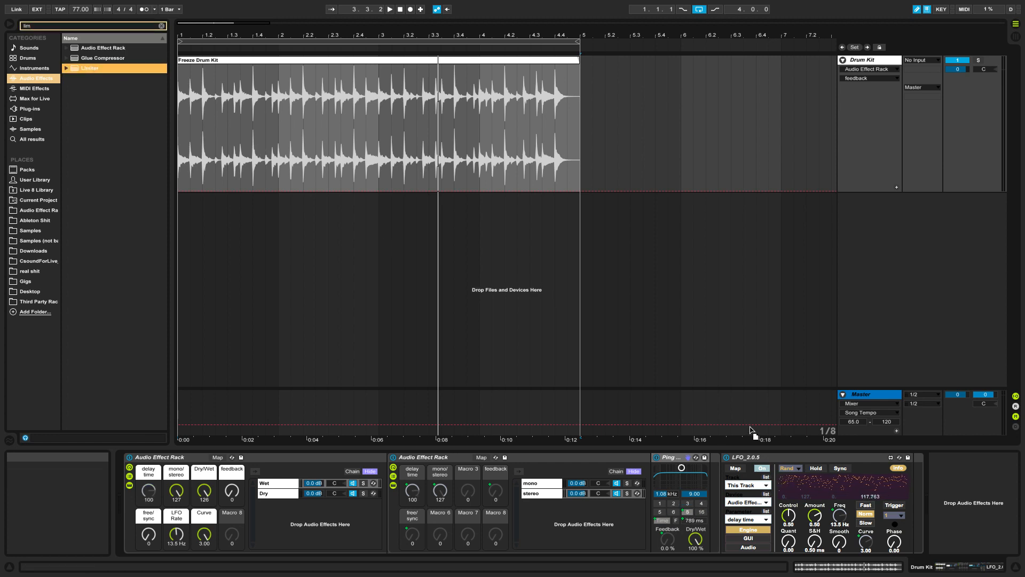
left_click_drag(944, 502, 944, 501)
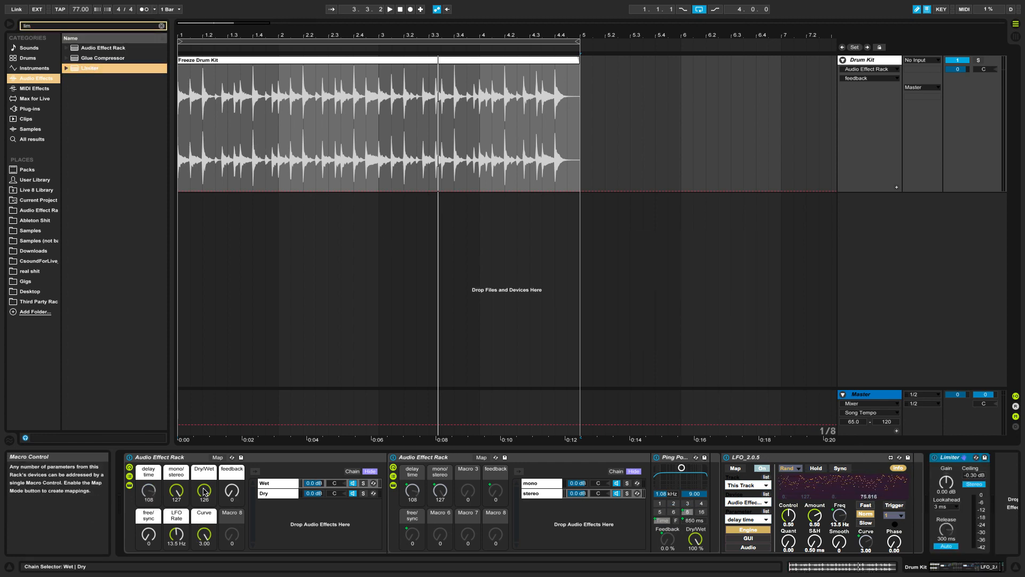
Step: Set mono/stereo to 0, Curve to 1.00 and LFO Rate to 5.00 Hz, and start the drum loop
left_click_drag(176, 491, 177, 560)
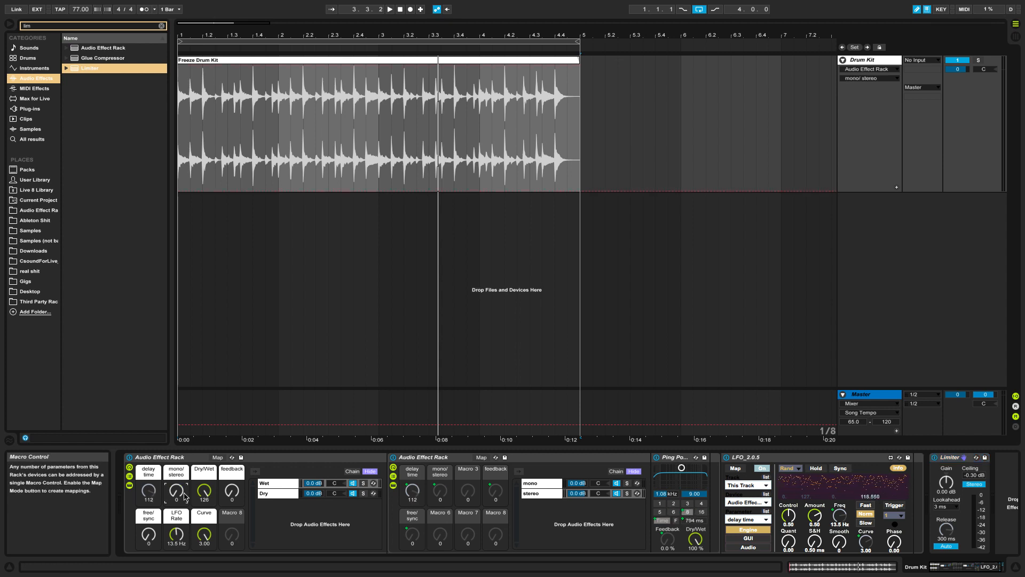
left_click(206, 537)
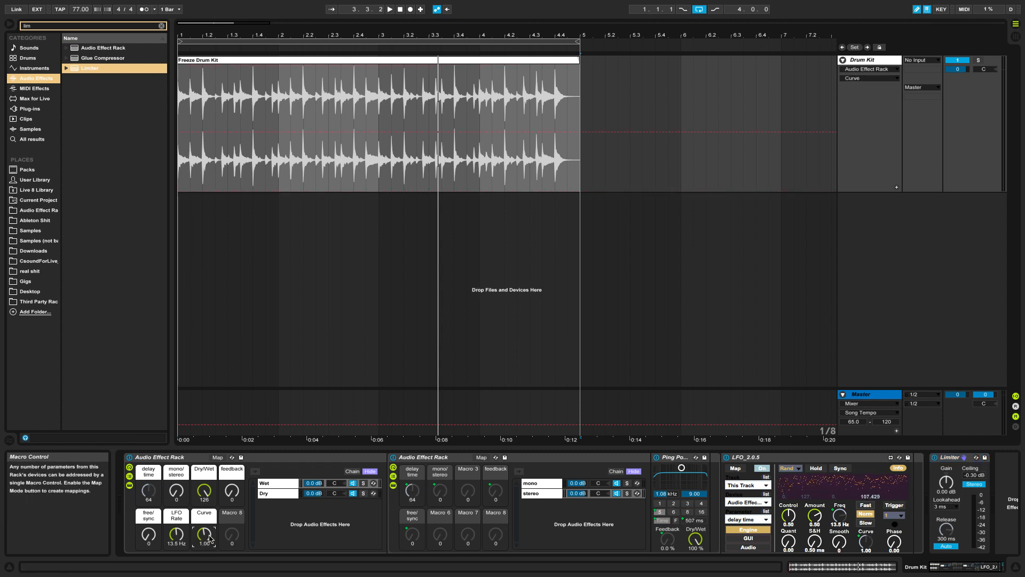
left_click_drag(176, 533, 176, 536)
key("space")
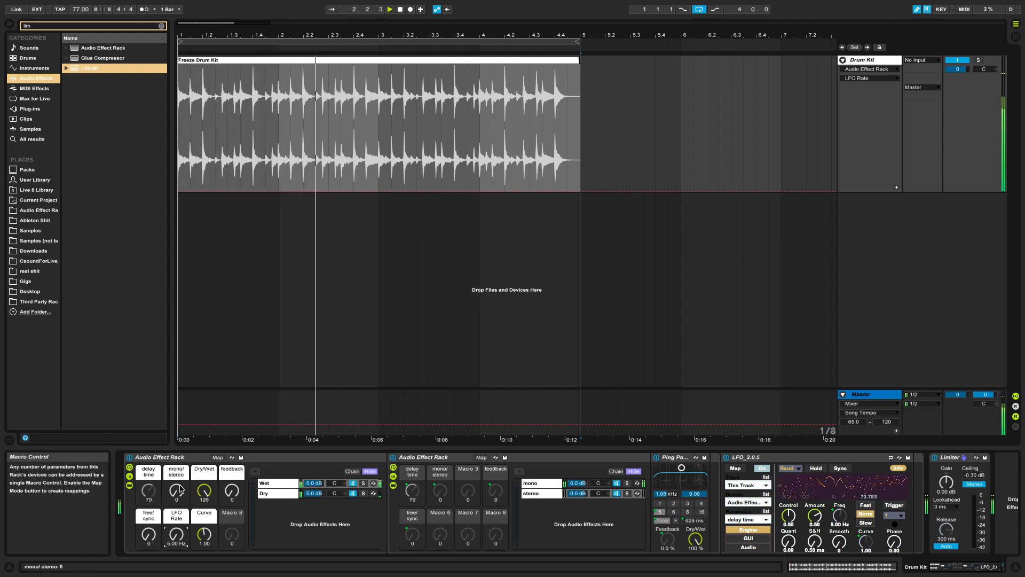
Step: Audition feedback and mono/stereo at 127, try LFO Rate 6.35 Hz with free/sync at 127, and return to 5.00 Hz and free/sync 0
left_click_drag(244, 495, 244, 424)
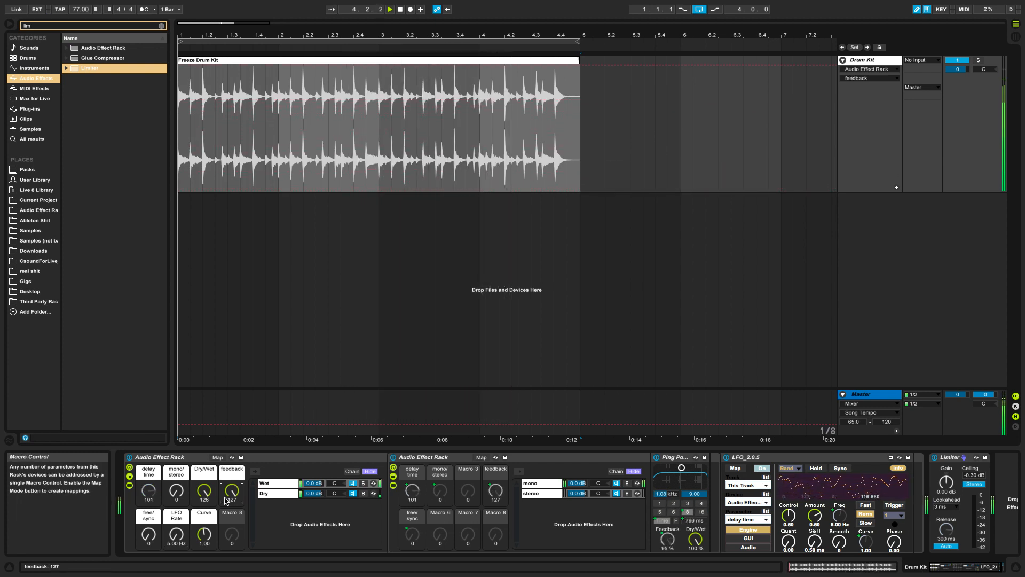
left_click_drag(179, 497, 178, 430)
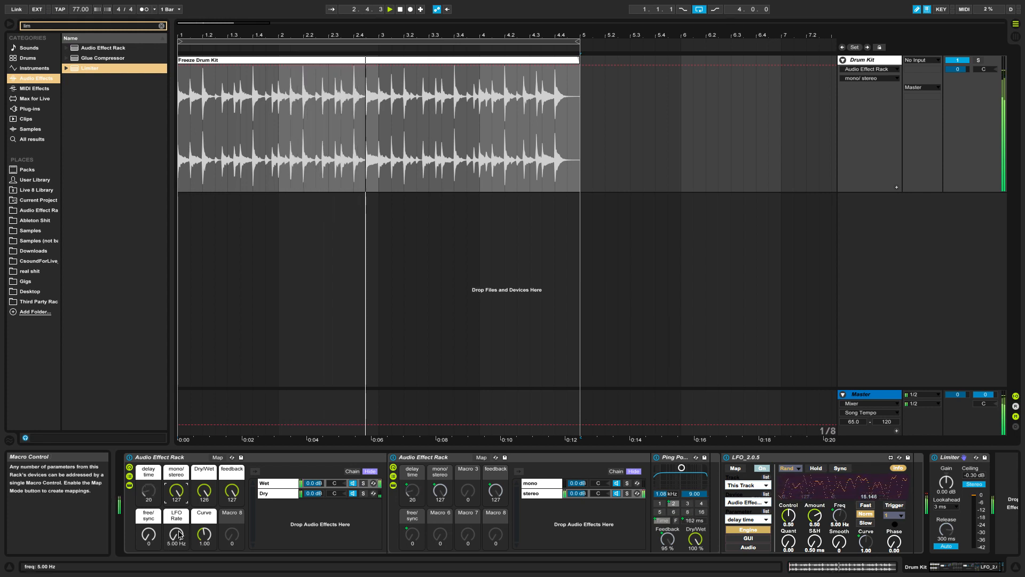
left_click_drag(175, 535, 175, 513)
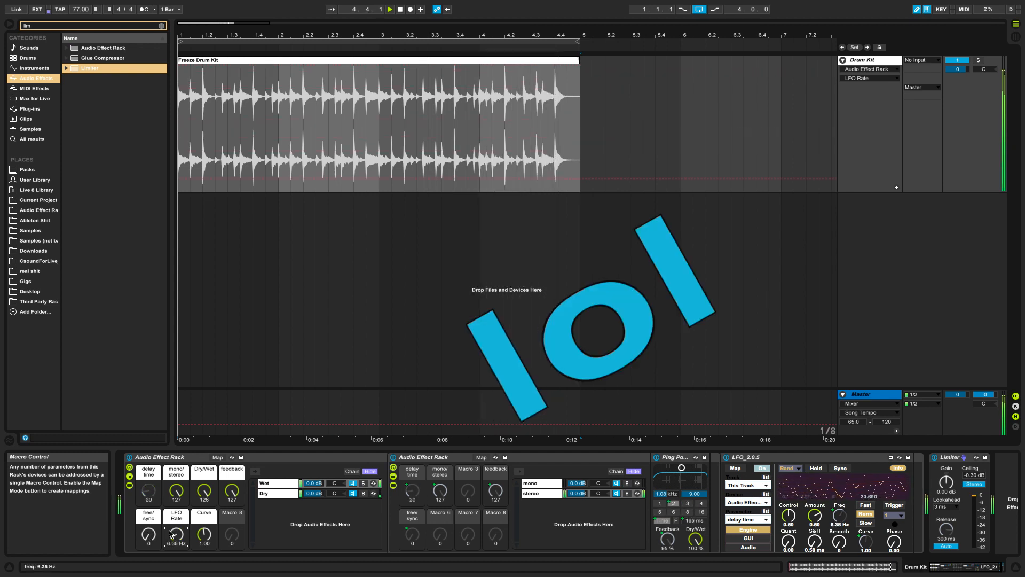
left_click_drag(148, 534, 148, 475)
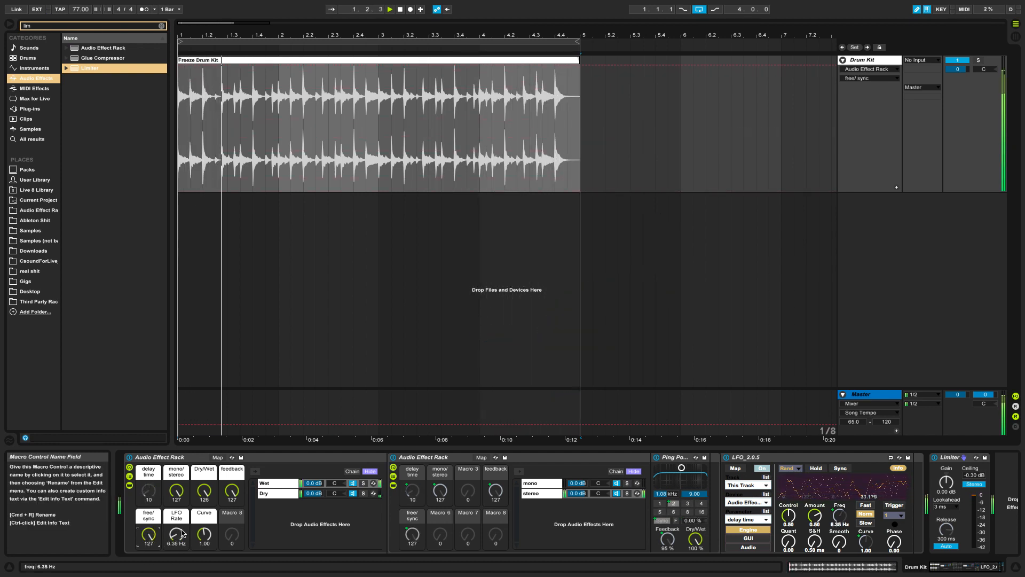
left_click_drag(180, 536, 149, 574)
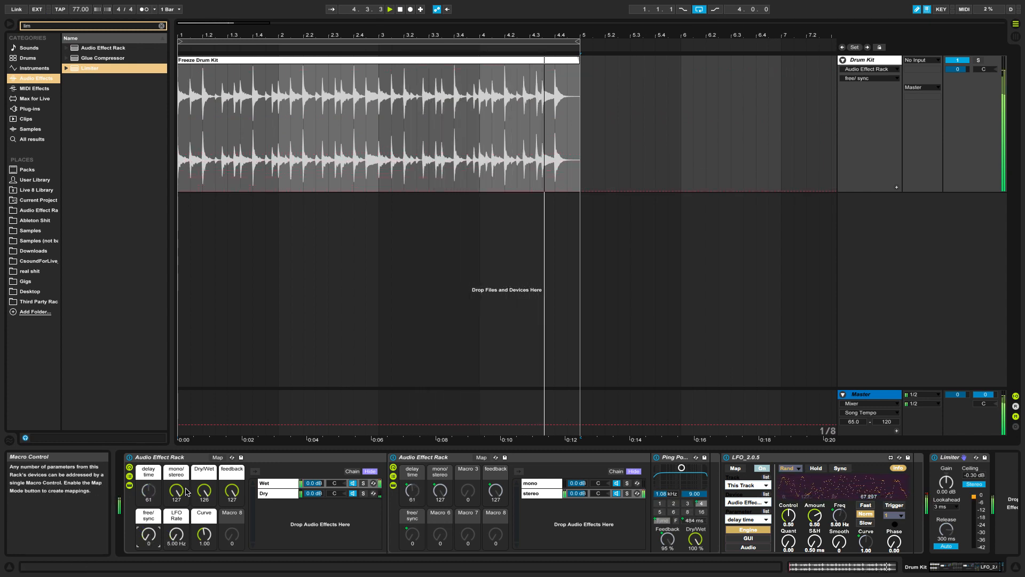
Step: Audition the mono delay at LFO Rate 30.0 Hz with Curve at 3.00 and 0.30, and return mono/stereo to 127
left_click_drag(177, 490, 176, 526)
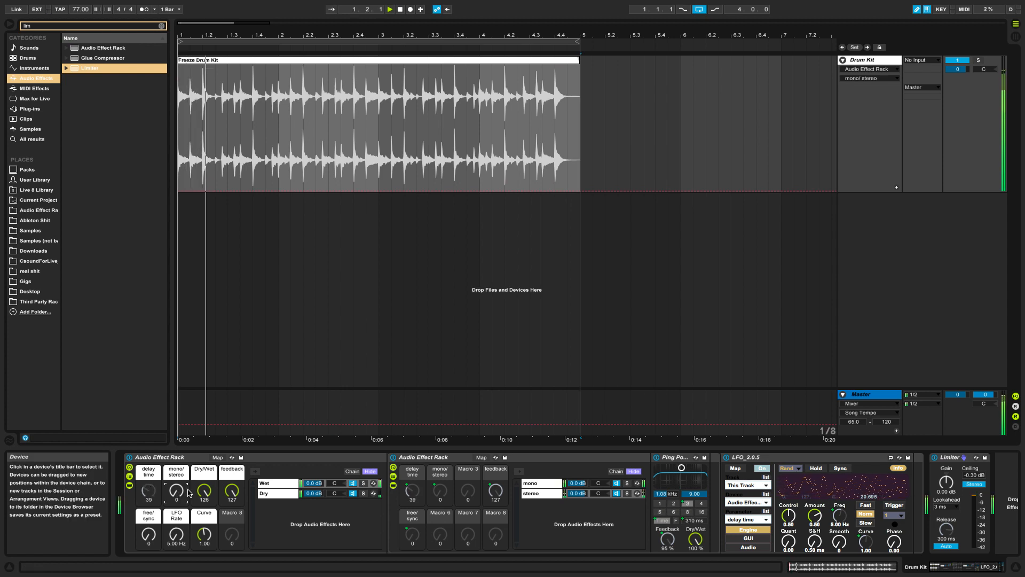
left_click(204, 538)
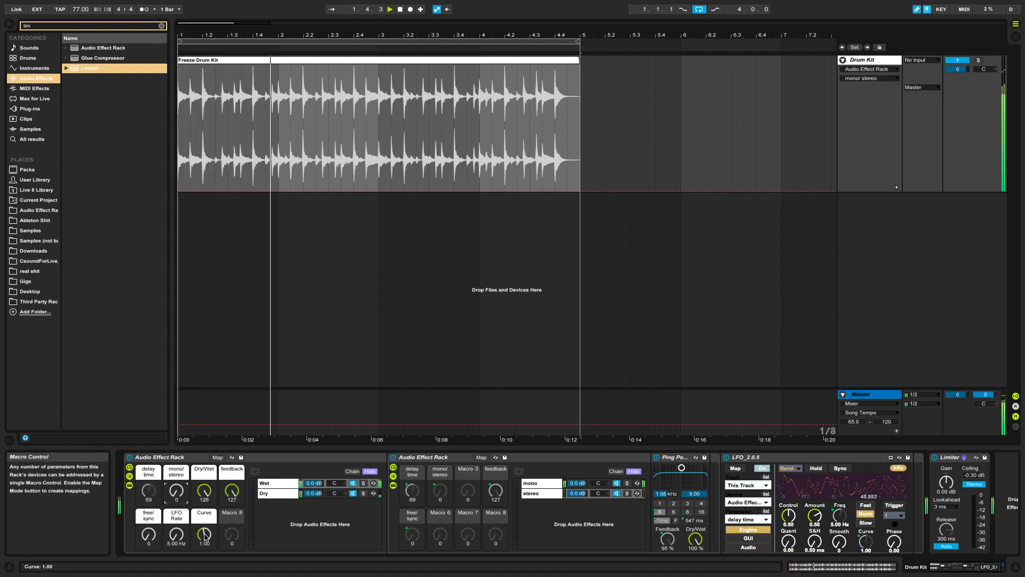
left_click_drag(204, 539, 176, 480)
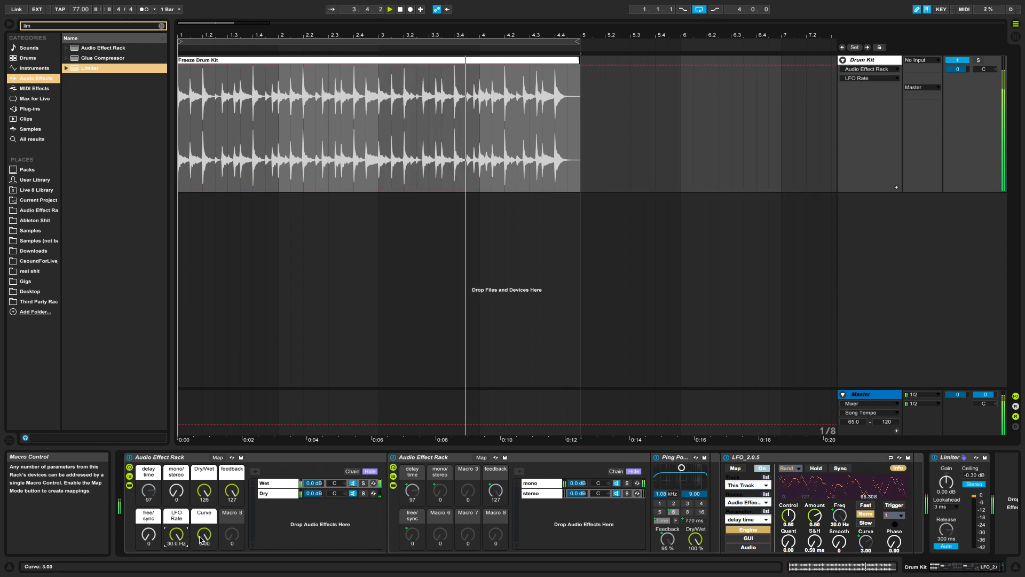
left_click_drag(201, 540, 201, 558)
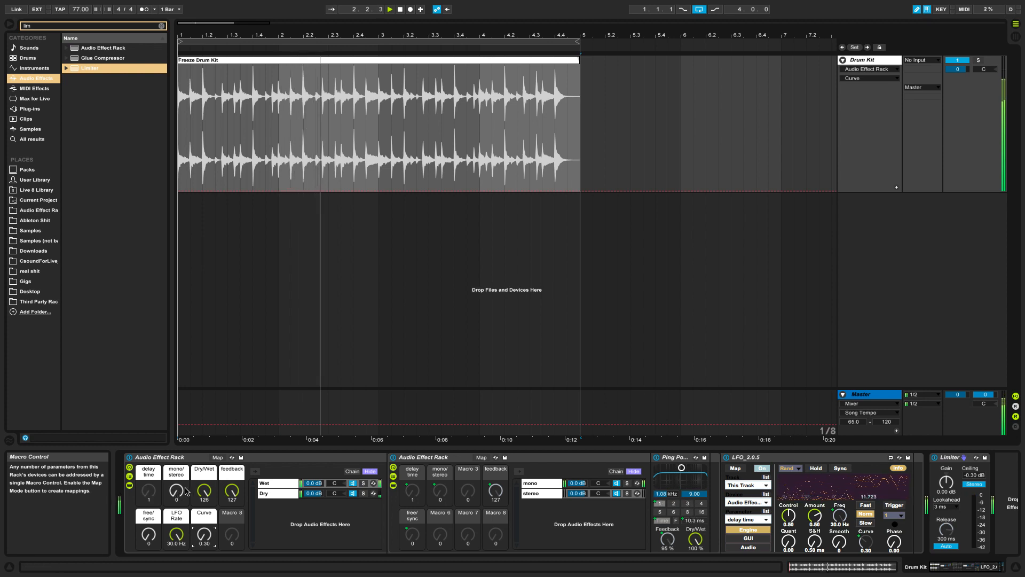
left_click_drag(177, 496, 177, 495)
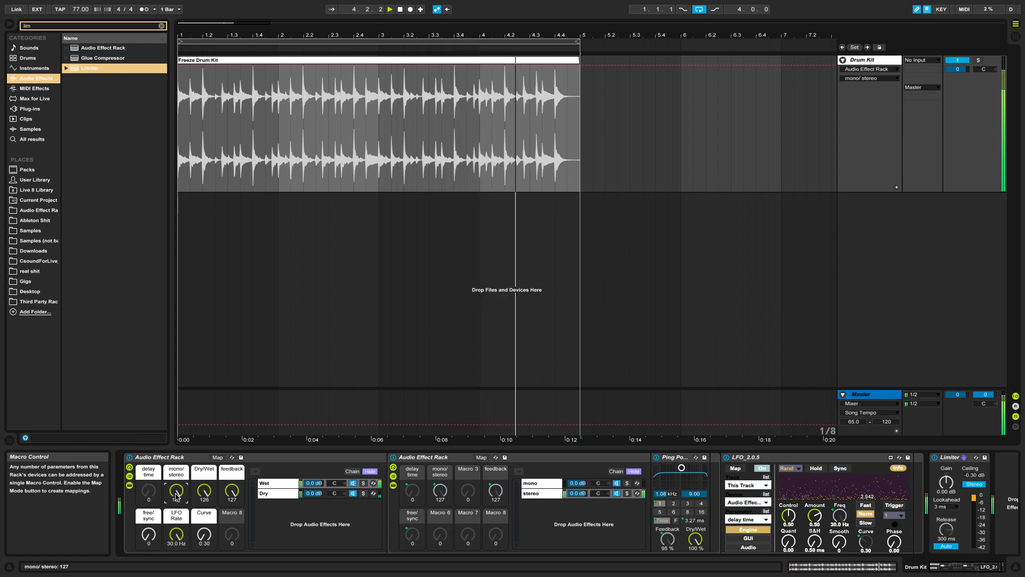
left_click_drag(208, 491, 209, 492)
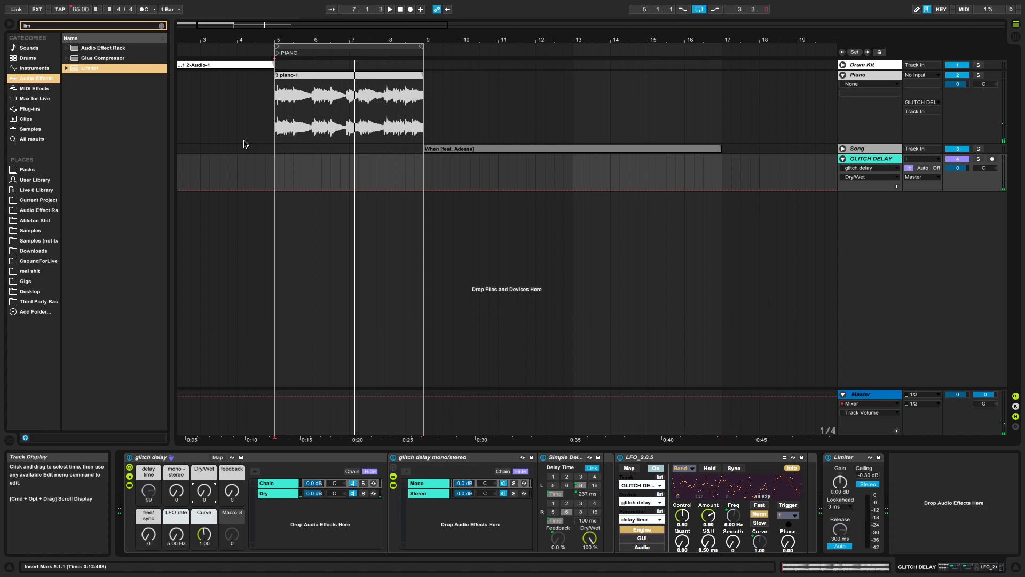
Step: Play the piano loop through the glitch delay with Dry/Wet and feedback at 127, and switch to feedback 0 with free/sync at 127
key("space")
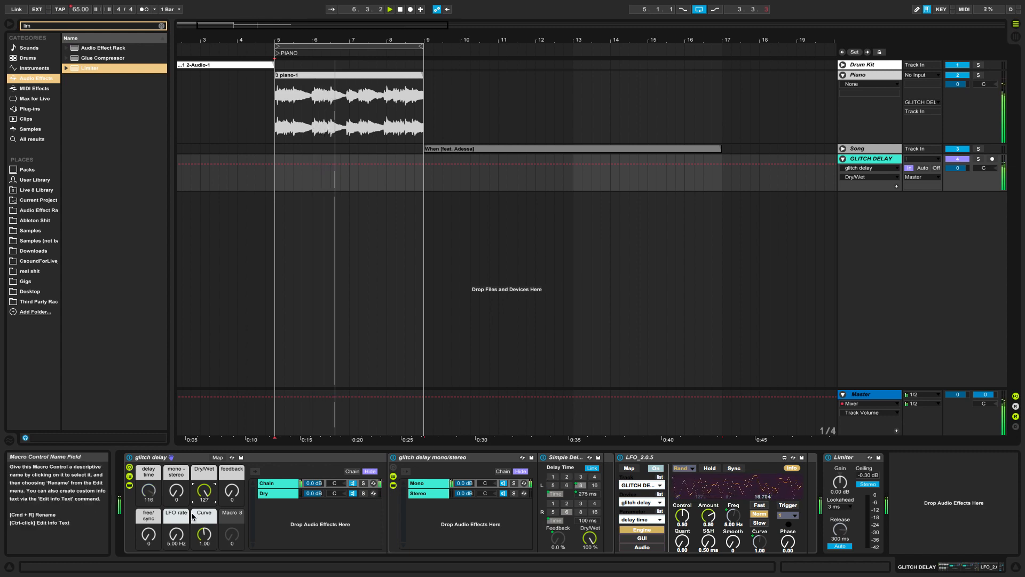
left_click_drag(232, 490, 231, 459)
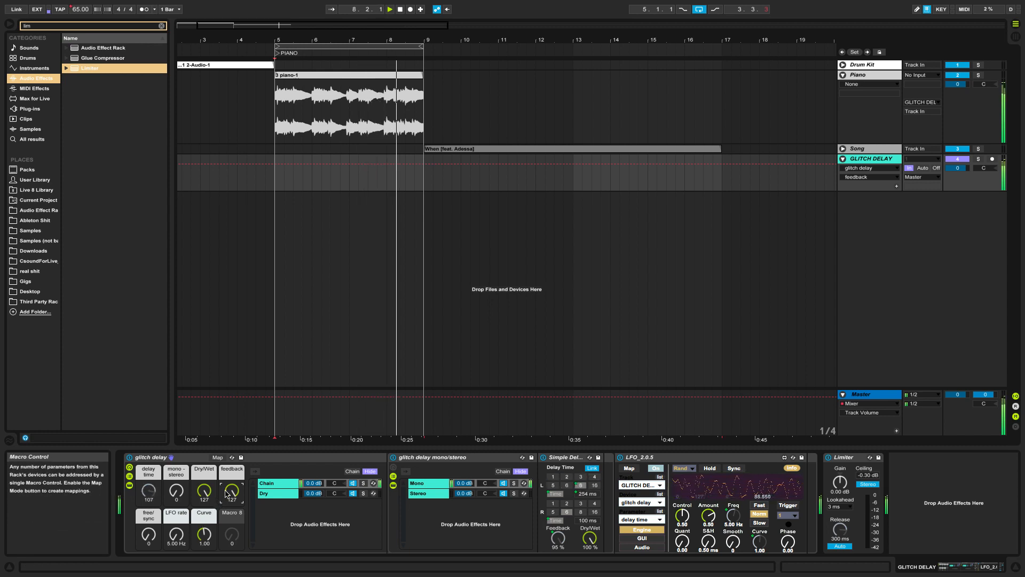
left_click_drag(232, 490, 231, 526)
left_click_drag(148, 534, 149, 502)
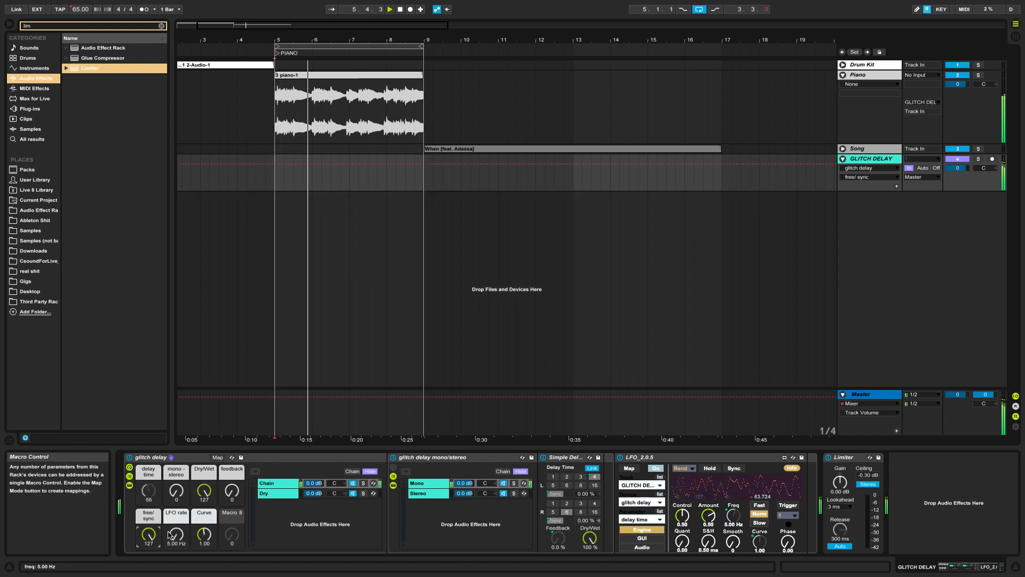
Step: Audition the synced glitch delay on the piano while raising its feedback to 87
left_click(233, 488)
type("5")
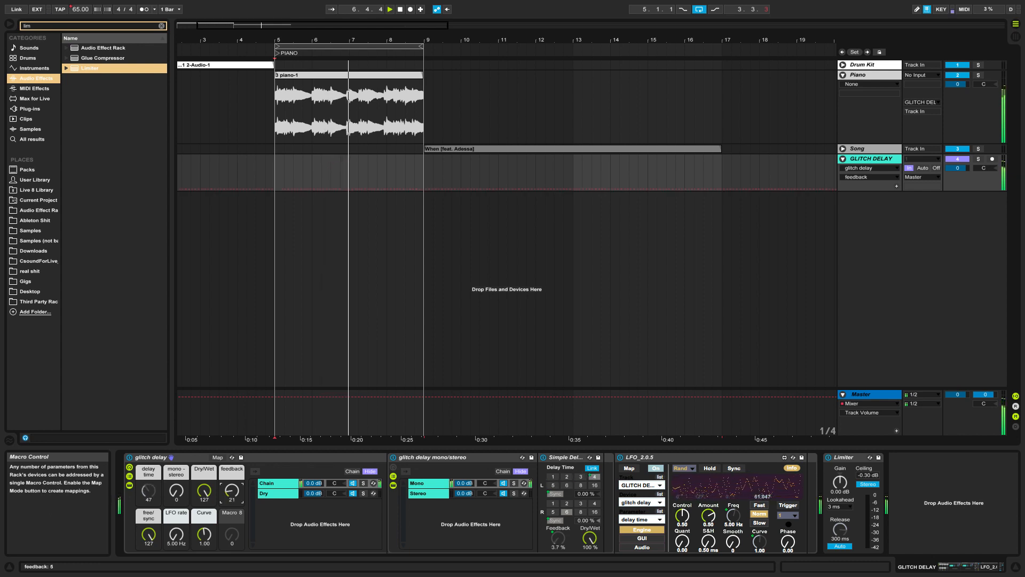
type("0")
key("Return")
left_click_drag(232, 490, 232, 484)
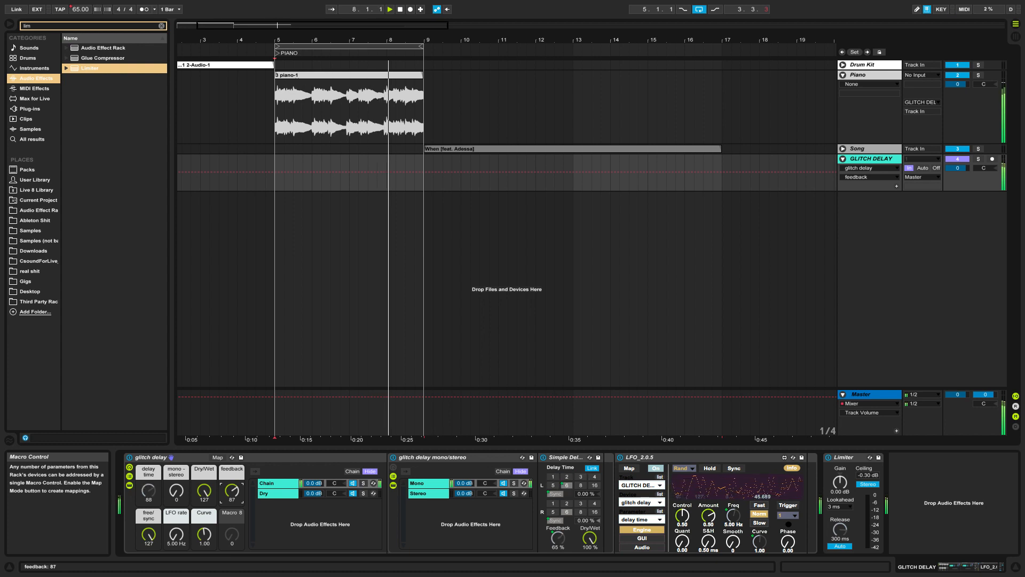
Step: Return feedback to 0, lower free/sync to 1 and stop the piano loop with Dry/Wet at 127
left_click_drag(232, 490, 232, 536)
left_click(204, 501)
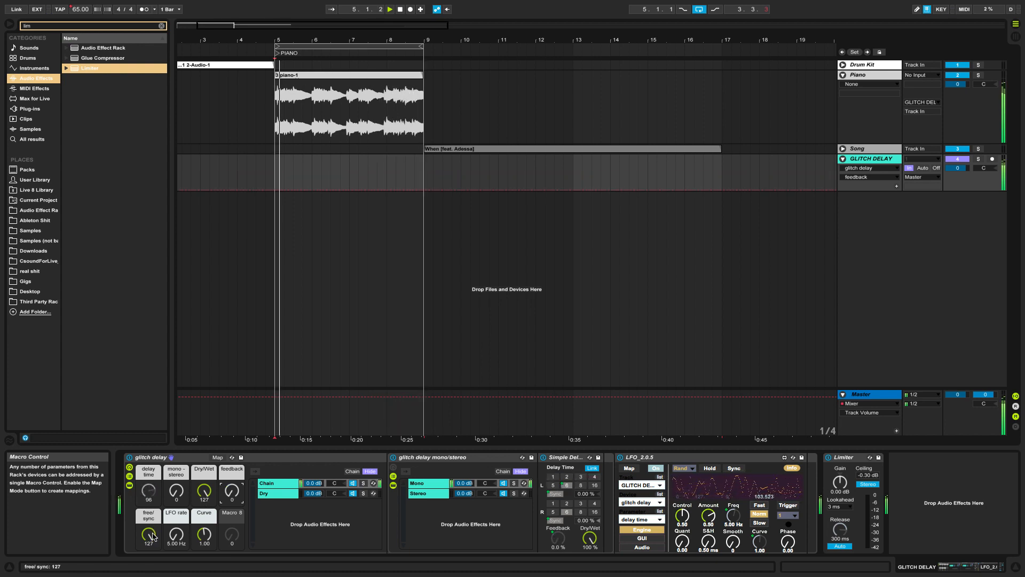
left_click_drag(204, 501, 204, 534)
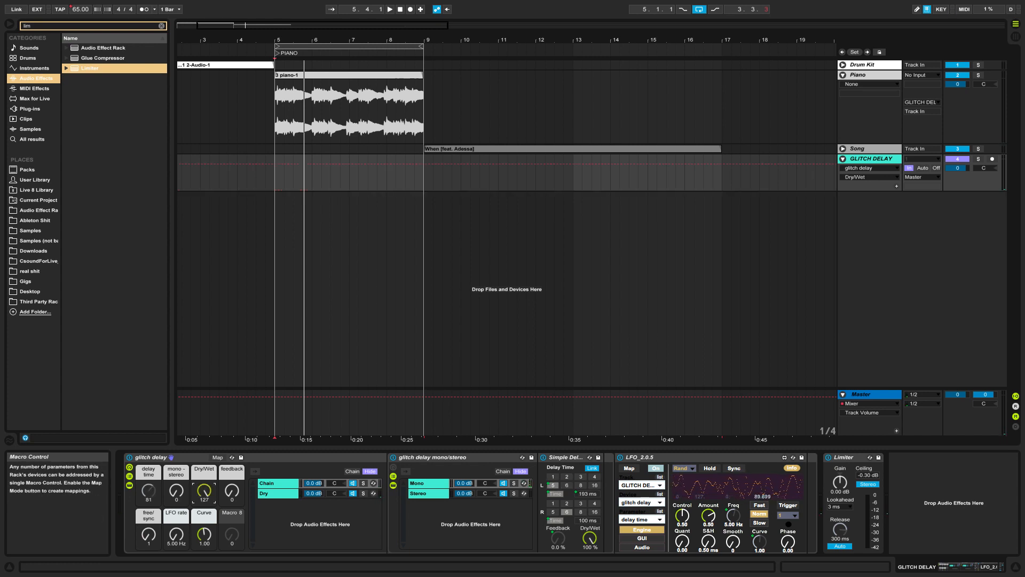
Step: Play the piano loop through the glitch delay and raise the mono - stereo macro to 127
left_click(176, 490)
key("space")
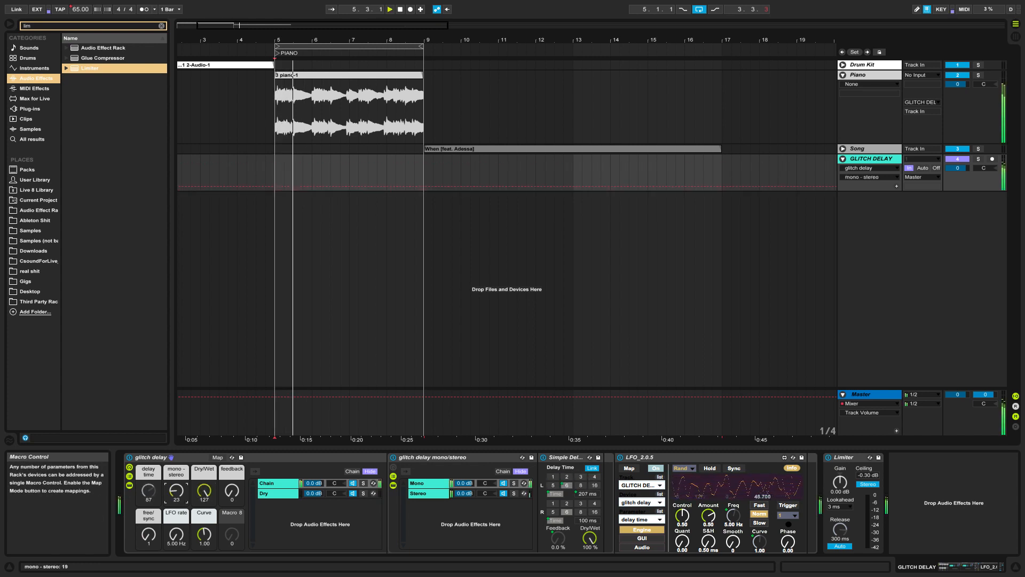
left_click_drag(176, 490, 176, 478)
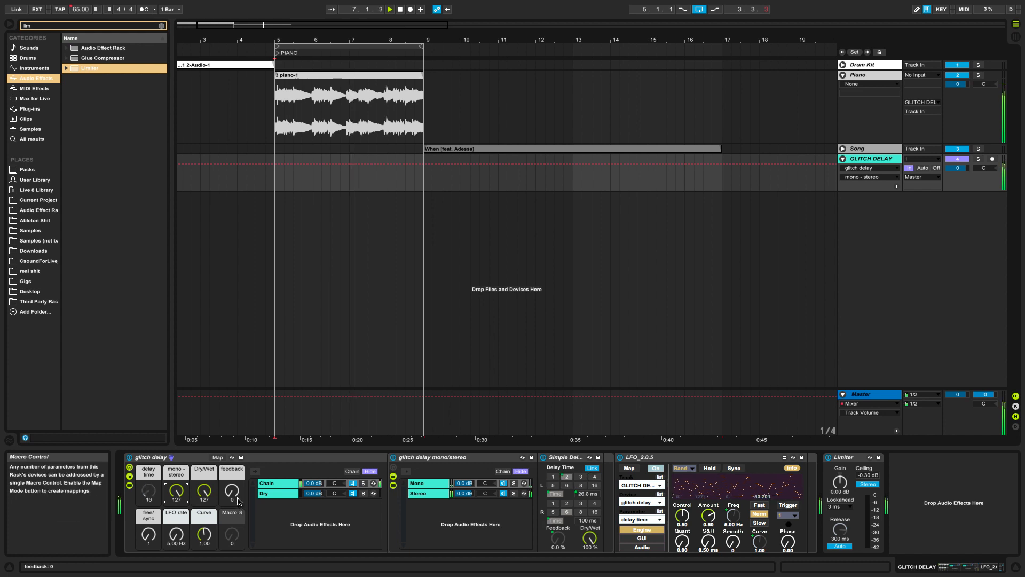
Step: Audition the piano with free/sync and feedback at 127, and switch to LFO rate 30.0 Hz with free/sync at 56
left_click_drag(149, 535, 149, 535)
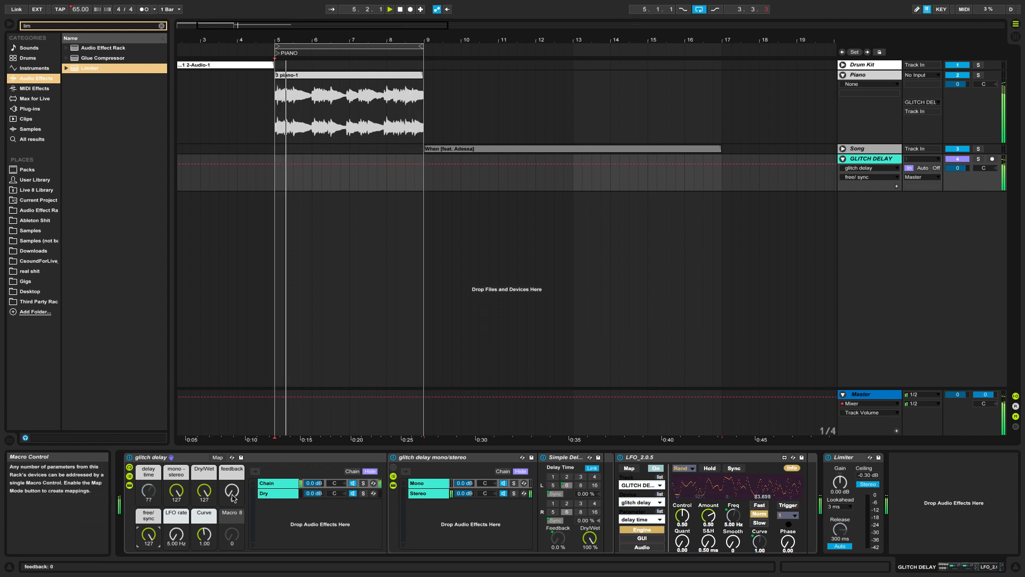
left_click_drag(231, 490, 232, 445)
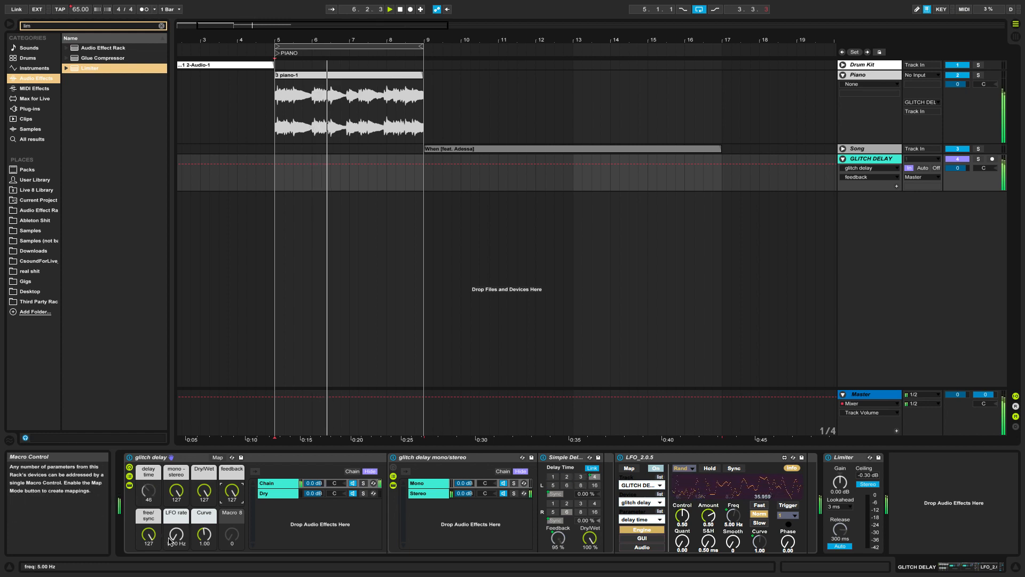
mouse_move(172, 536)
left_mouse_down()
mouse_move(149, 556)
mouse_move(149, 573)
mouse_move(156, 538)
left_mouse_up()
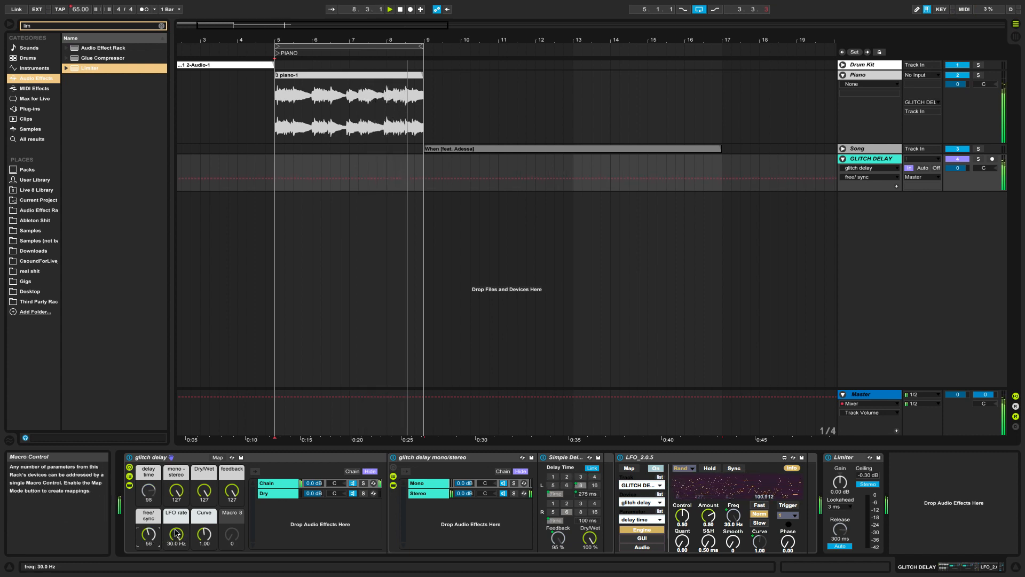
left_click(175, 534)
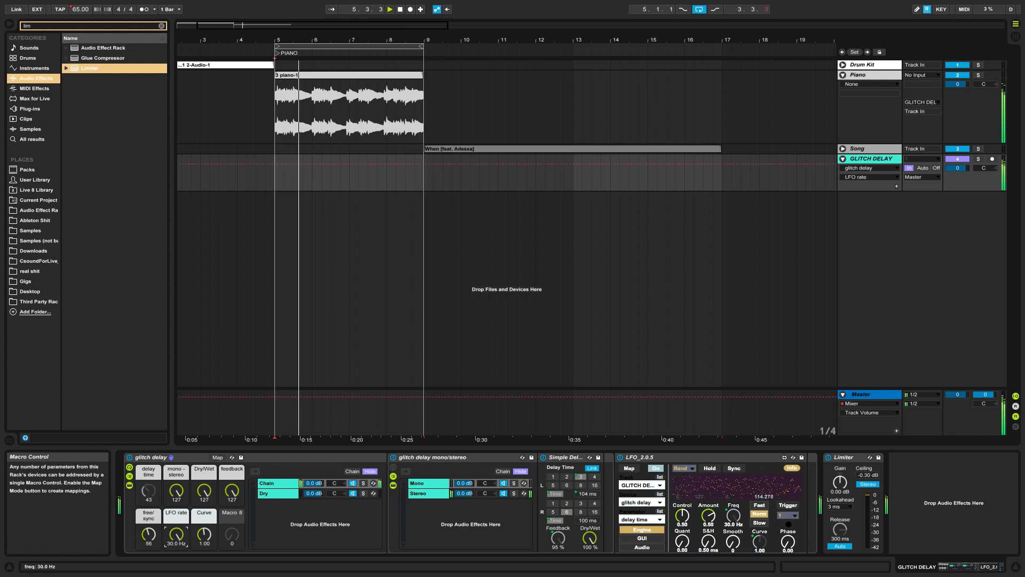
Step: Set the Simple Delay in the Mono chain and the Ping Pong Delay in the Stereo chain to Repitch mode
right_click(554, 455)
left_click(582, 437)
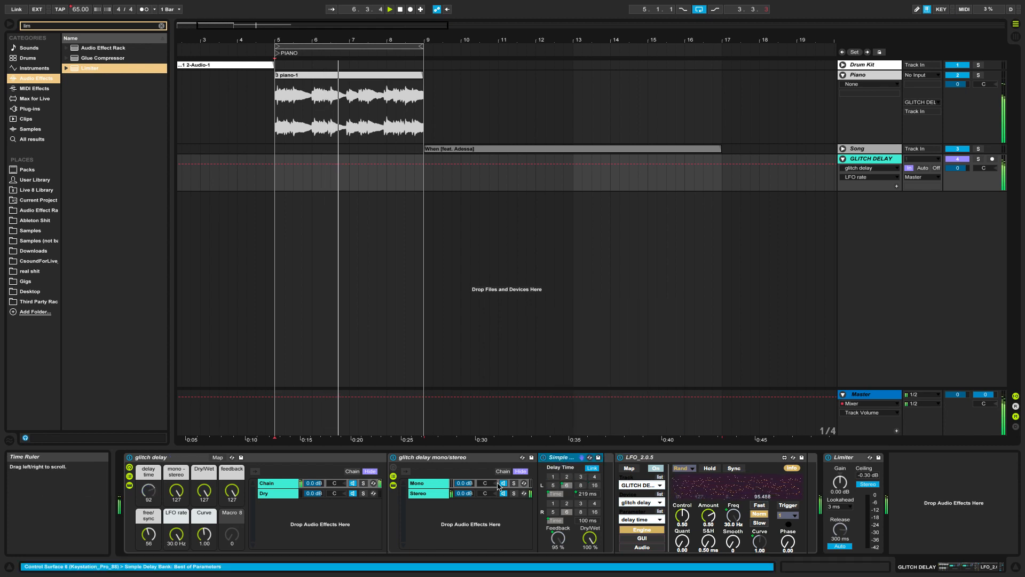
right_click(424, 502)
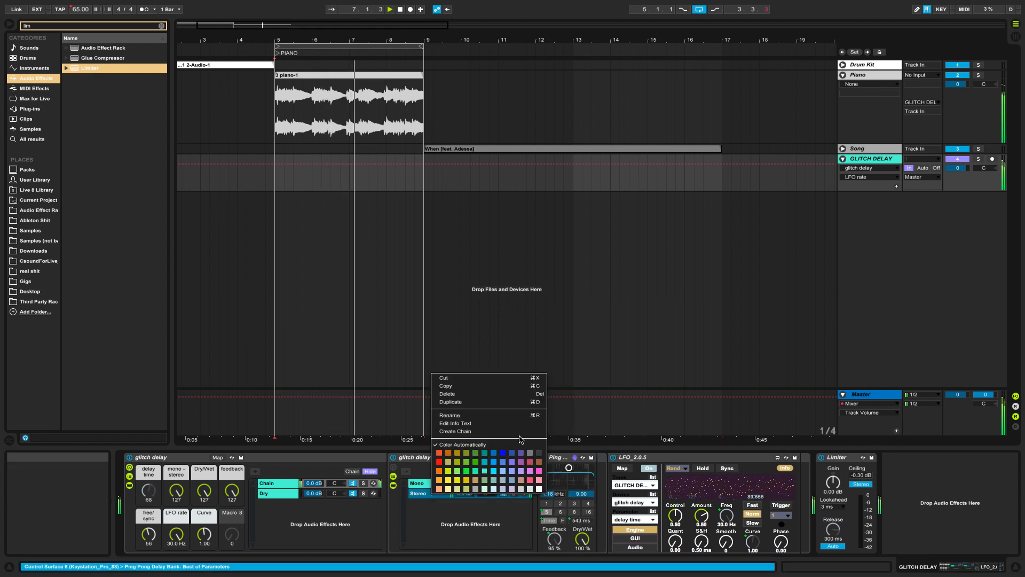
left_click(424, 503)
right_click(560, 455)
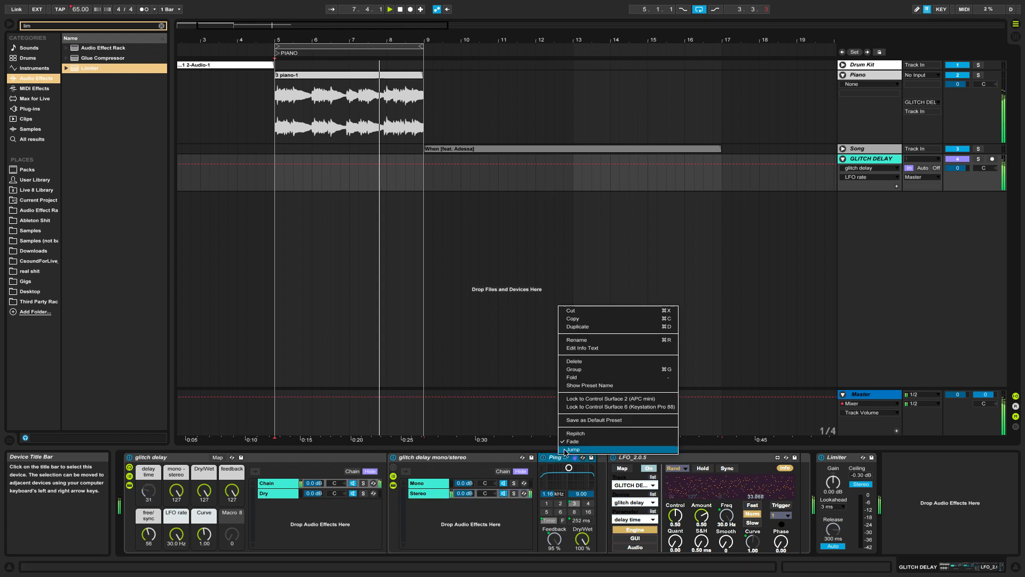
left_click(569, 433)
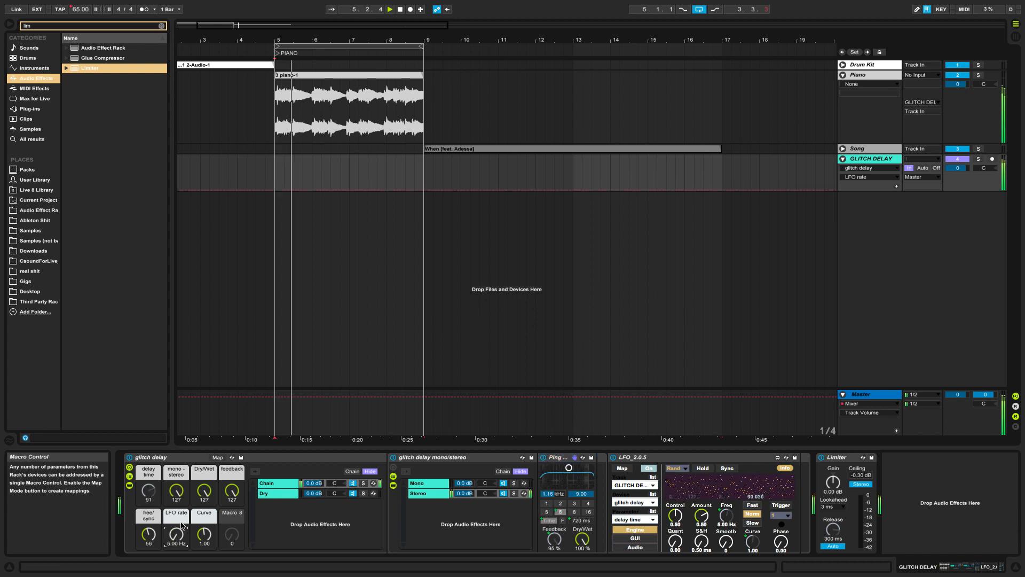
Step: Return the LFO rate to 5.00 Hz, raise free/sync to 127 and reset feedback to 0 on the piano
left_click_drag(177, 535, 177, 574)
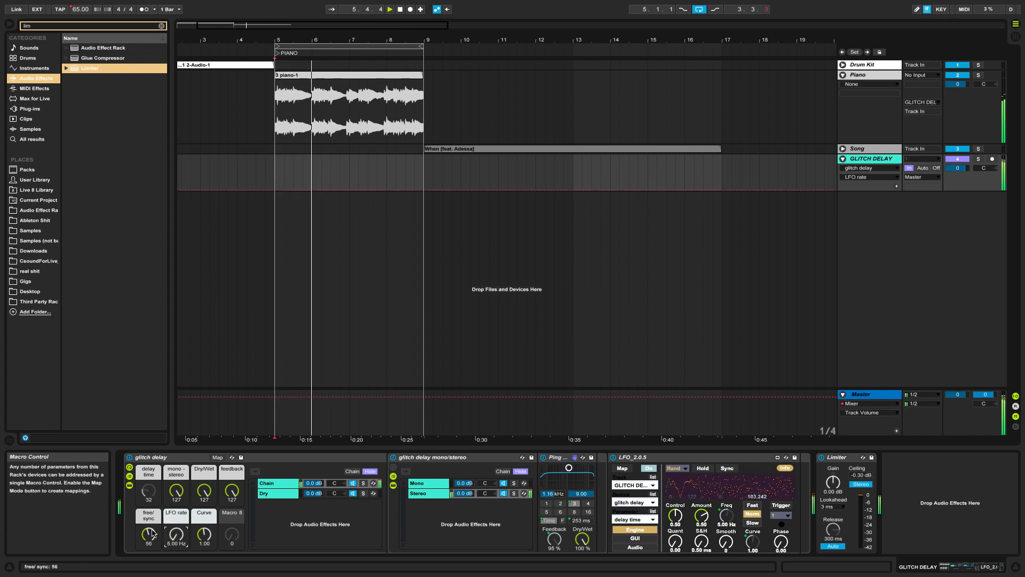
left_click_drag(148, 535, 148, 488)
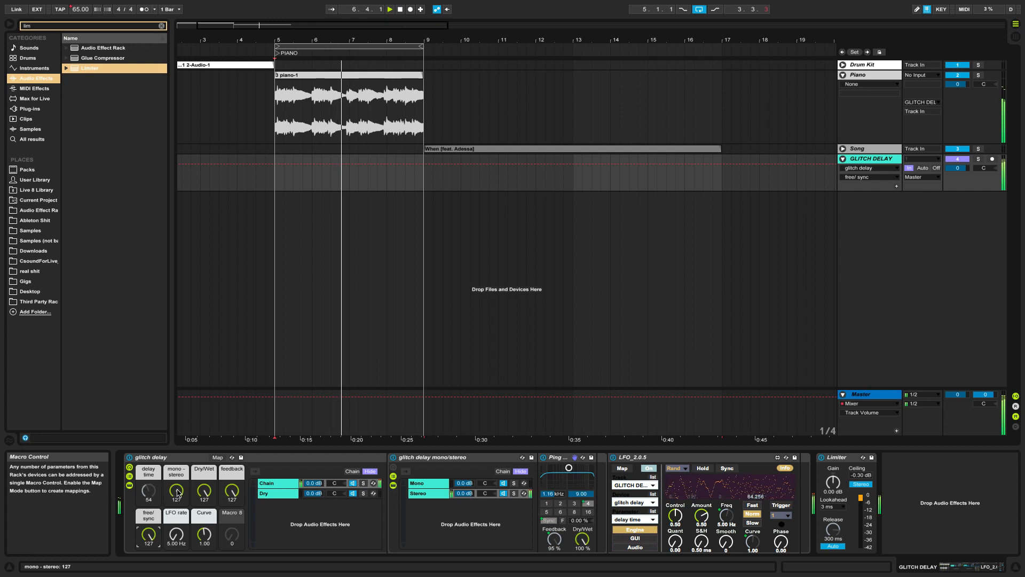
left_click(221, 491)
key("Delete")
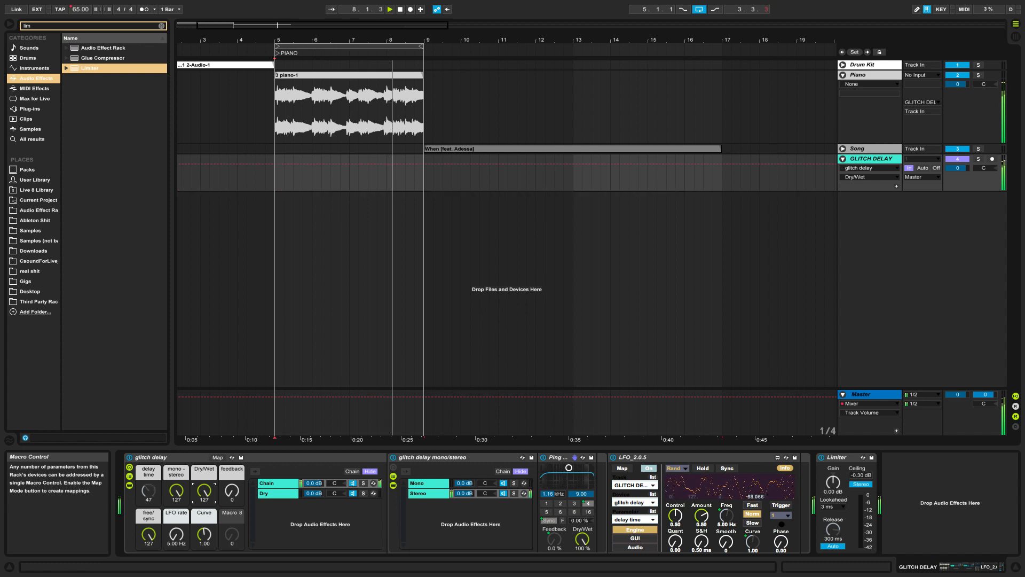
left_click(205, 495)
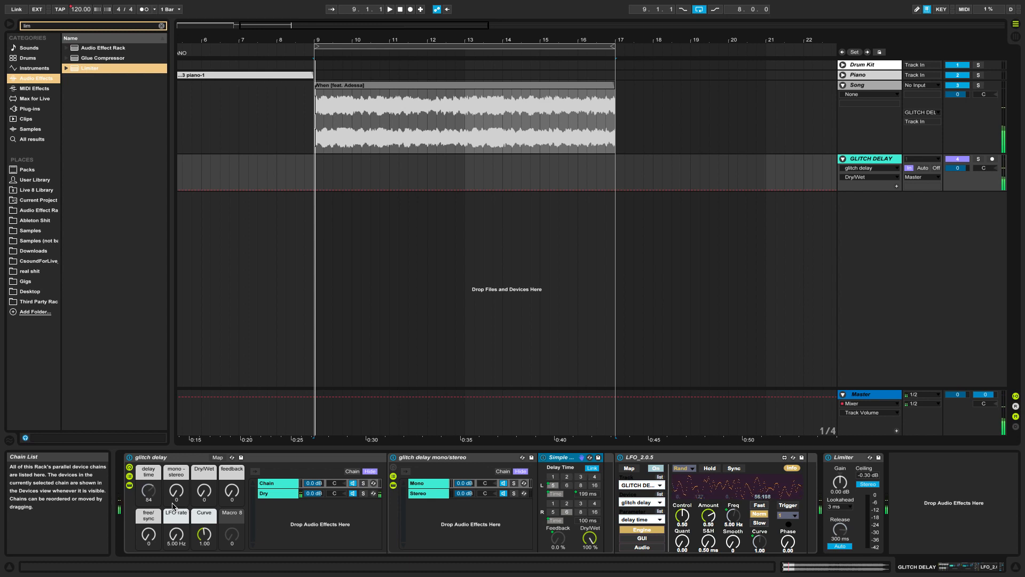
Step: Play the song loop through the glitch delay and raise Dry/Wet, mono - stereo and feedback to 127
key("space")
left_click_drag(204, 490, 204, 449)
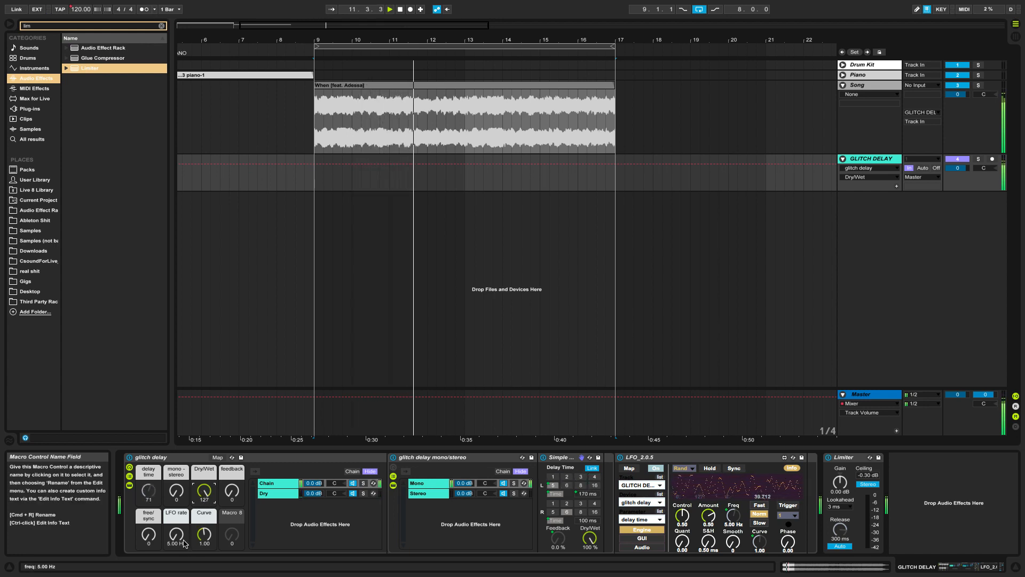
left_click(176, 490)
left_click_drag(177, 490, 176, 430)
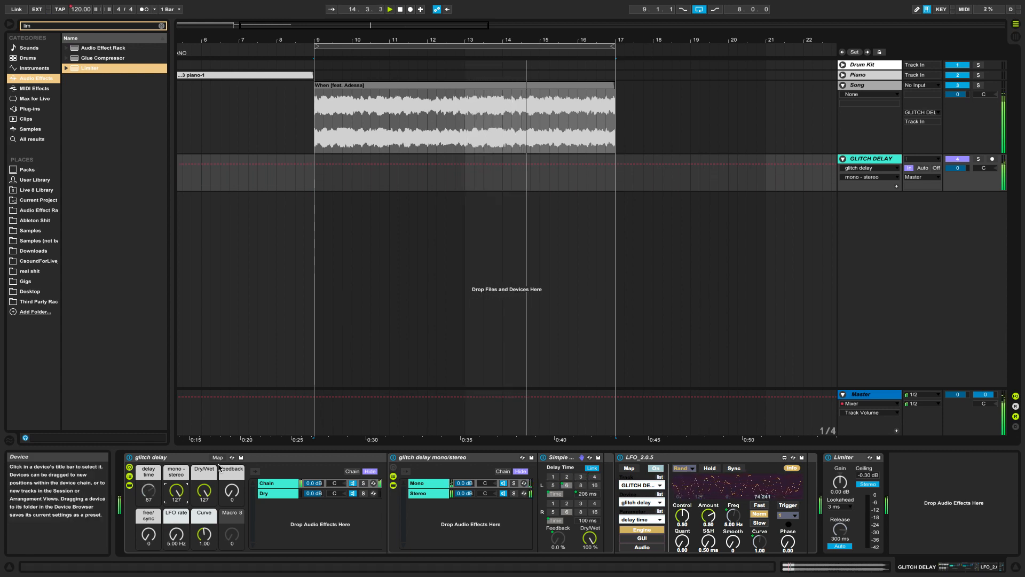
left_click_drag(232, 491, 232, 472)
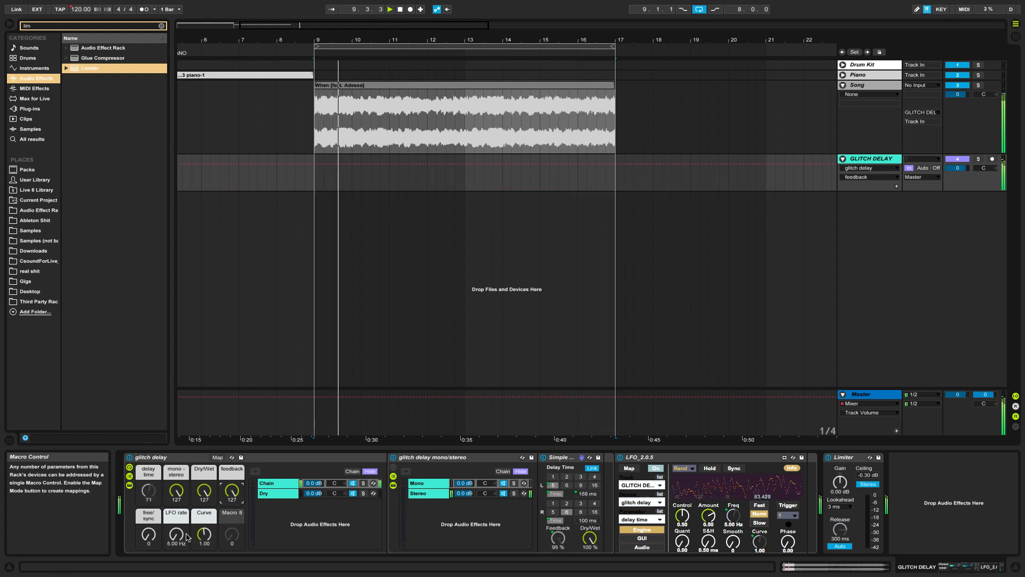
Step: Audition the song with free/sync at 127 and LFO rate at 30.0 Hz, and return free/sync to 0
left_click_drag(149, 534, 149, 481)
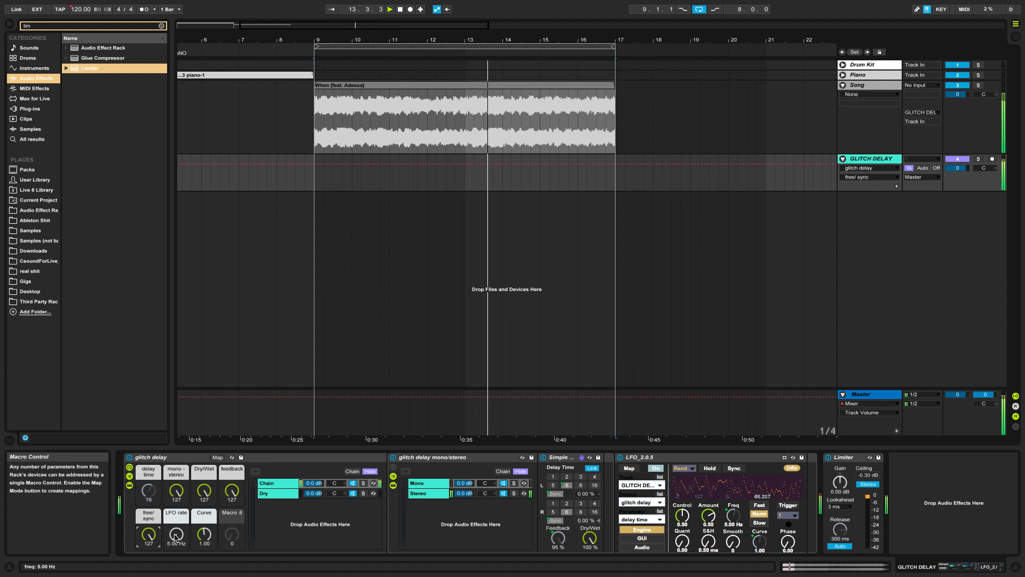
left_click_drag(177, 534, 177, 481)
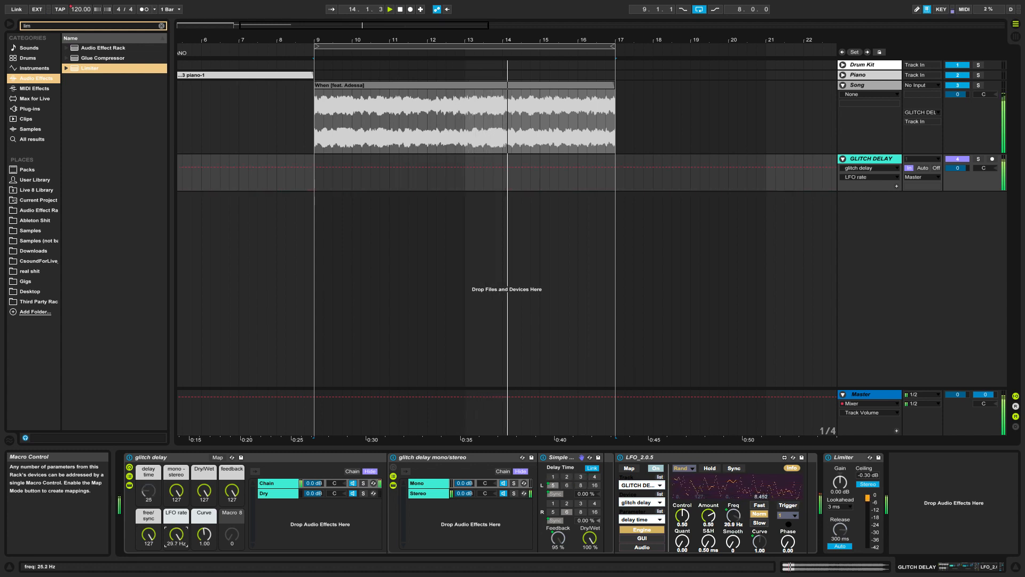
left_click(149, 535)
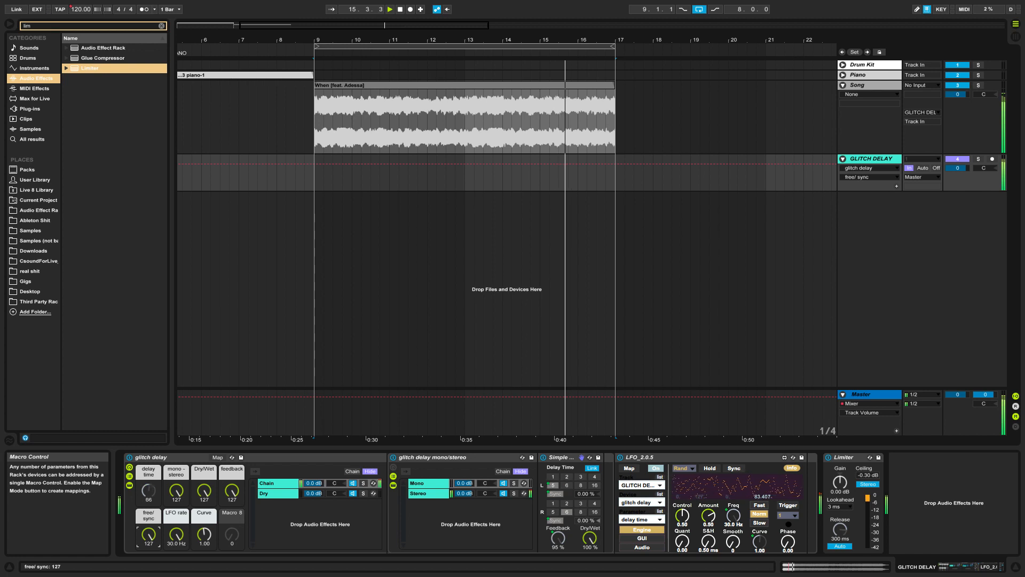
left_click_drag(149, 535, 149, 568)
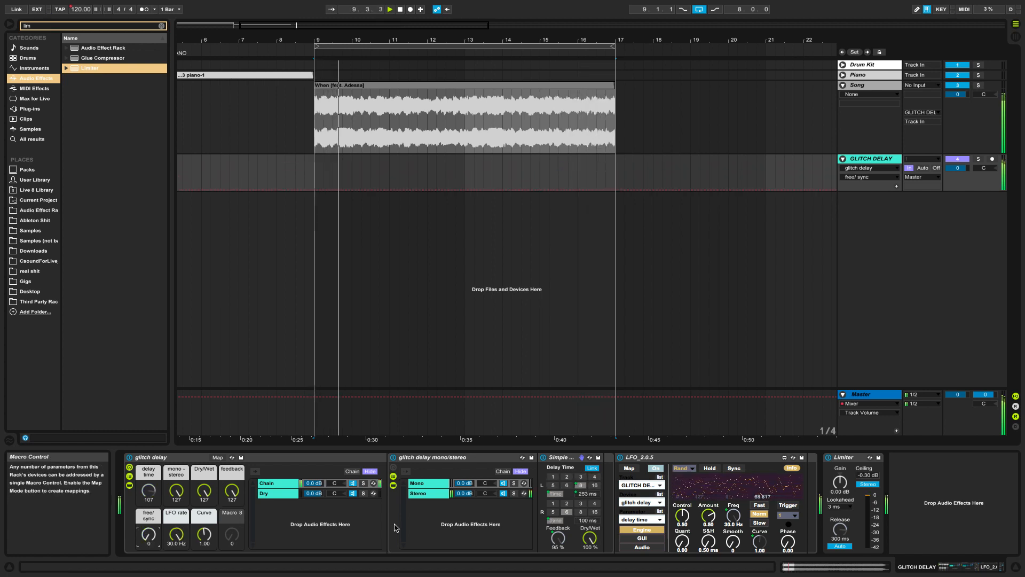
Step: Switch the Mono chain's Simple Delay and the Stereo chain's Ping Pong Delay from Fade to Repitch while the song plays
right_click(443, 484)
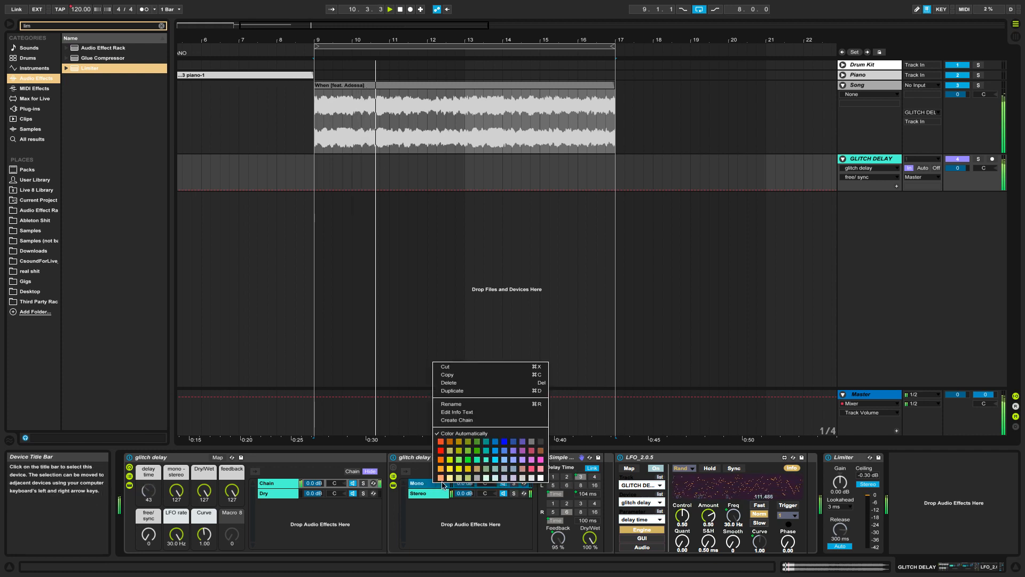
key("Escape")
right_click(572, 457)
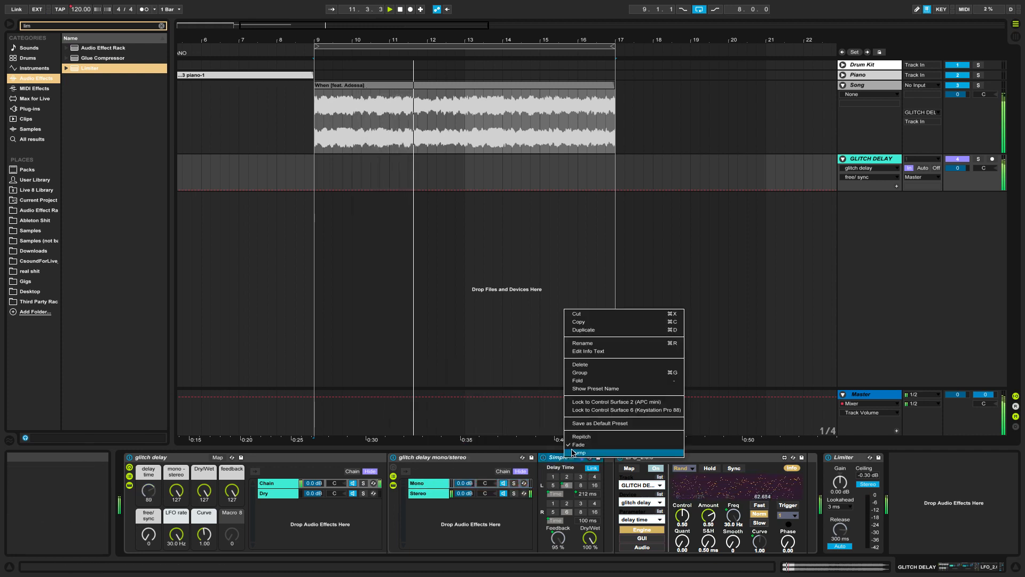
left_click(579, 452)
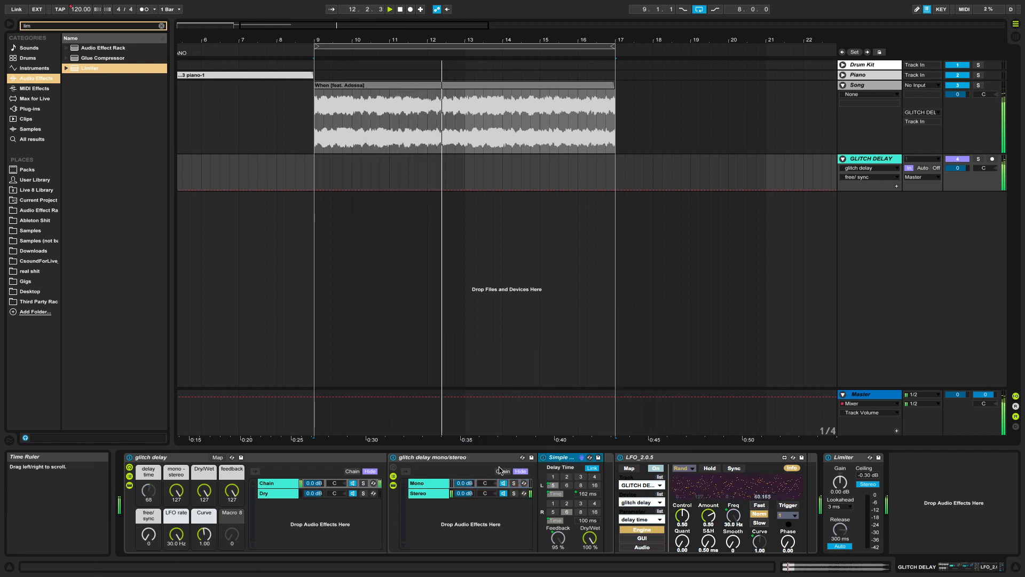
right_click(434, 494)
key("Escape")
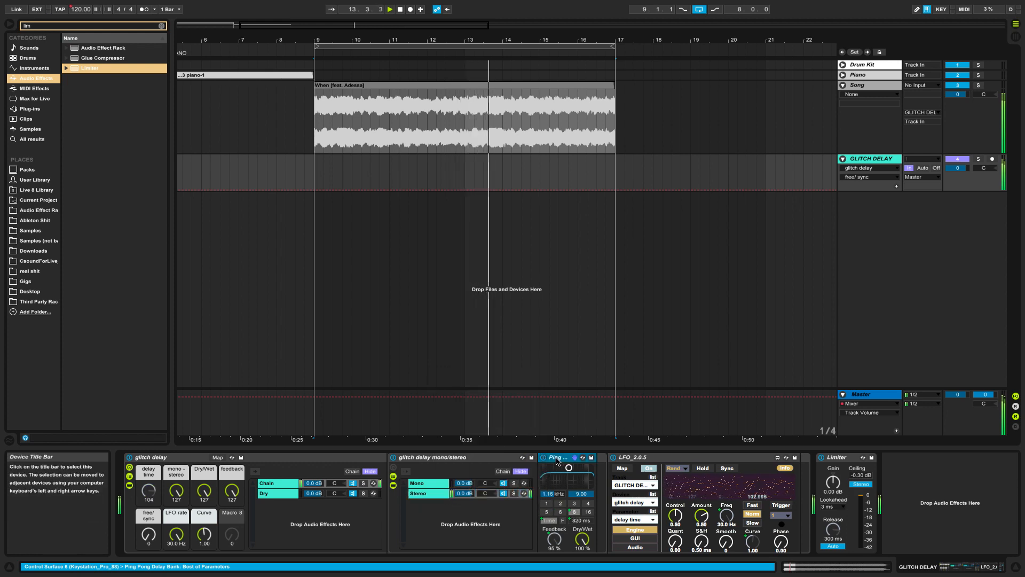
right_click(557, 457)
left_click(572, 445)
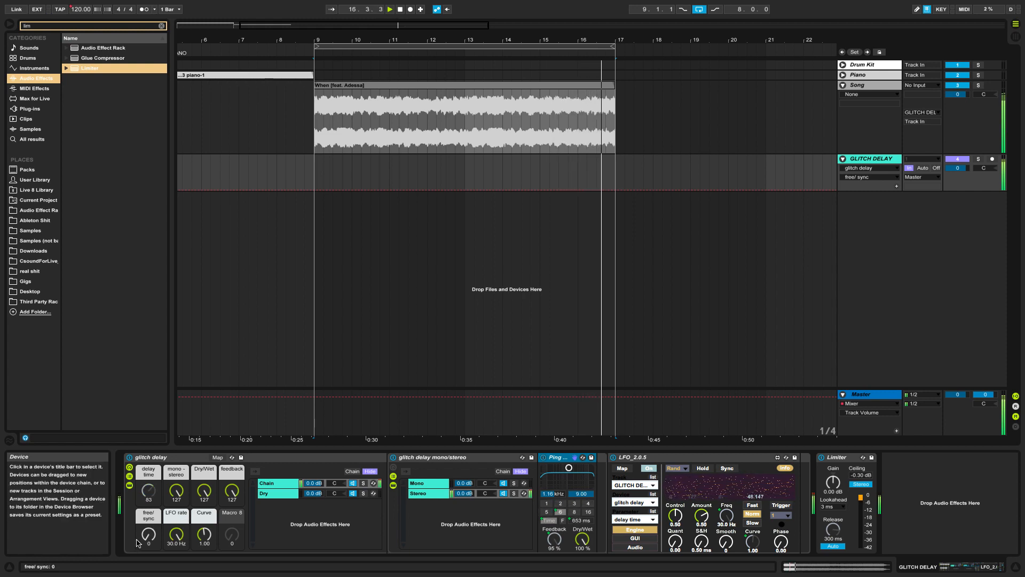
Step: Lower the LFO rate to 5.00 Hz and bring mono - stereo and feedback down to 0
left_click_drag(186, 537, 186, 560)
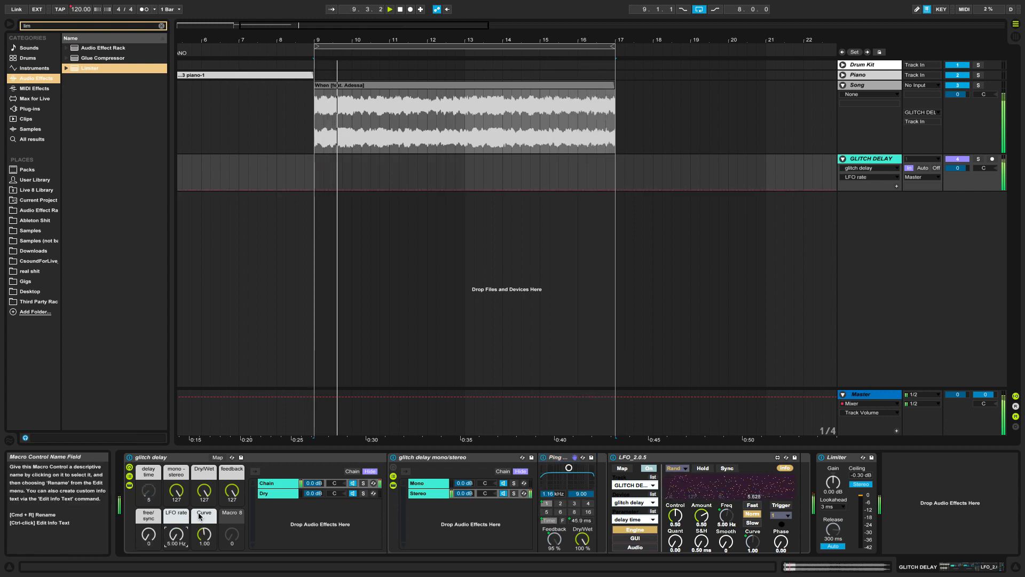
left_click_drag(176, 492, 177, 534)
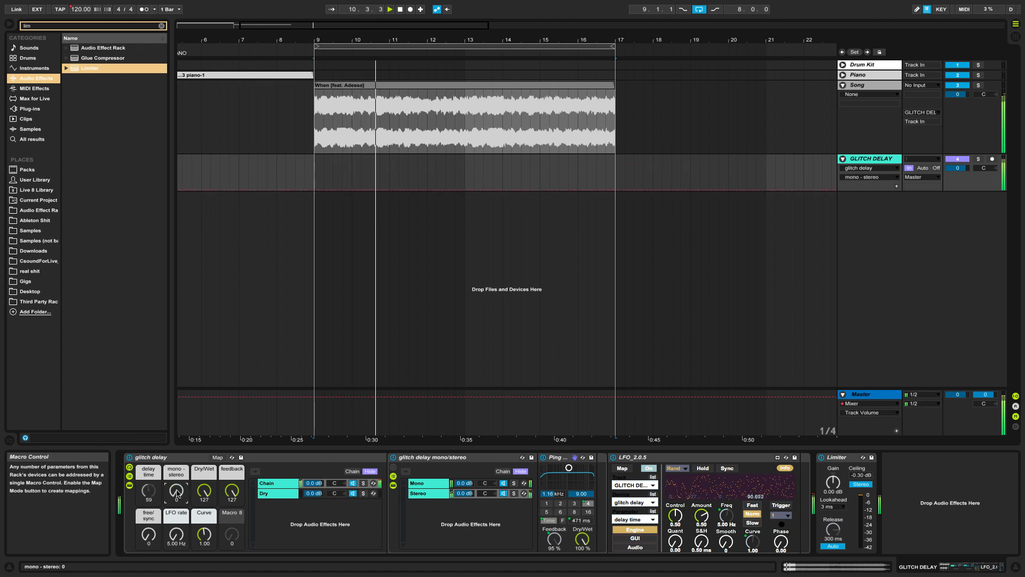
left_click_drag(232, 490, 231, 534)
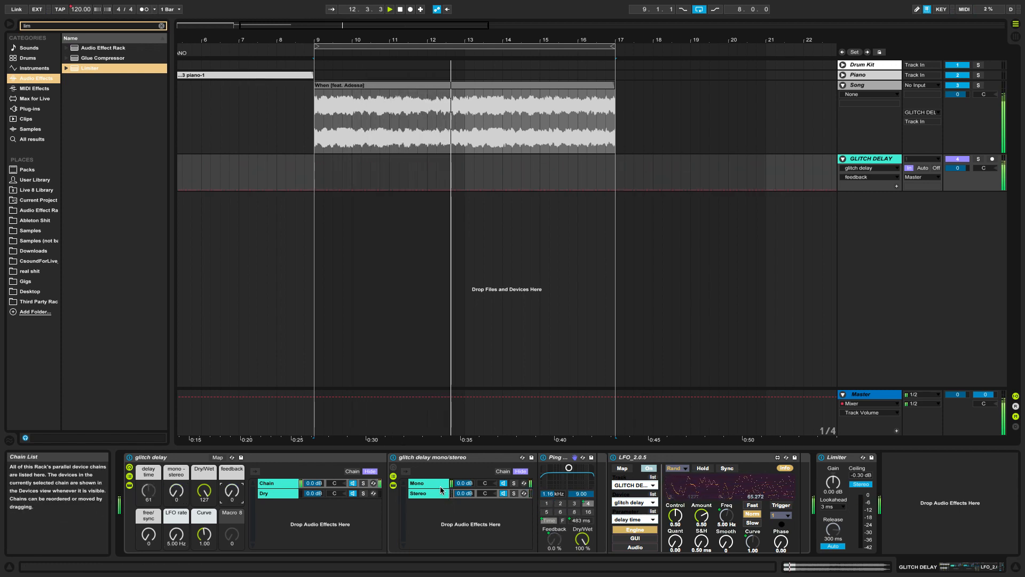
Step: Change the Ping Pong Delay and the Simple Delay from Repitch to another delay transition mode
right_click(558, 458)
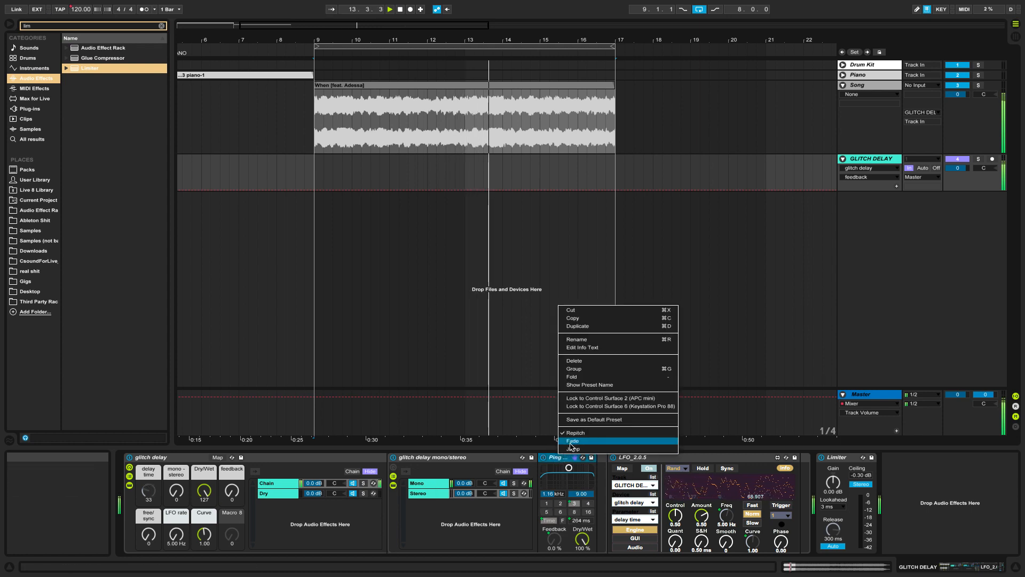
left_click(571, 449)
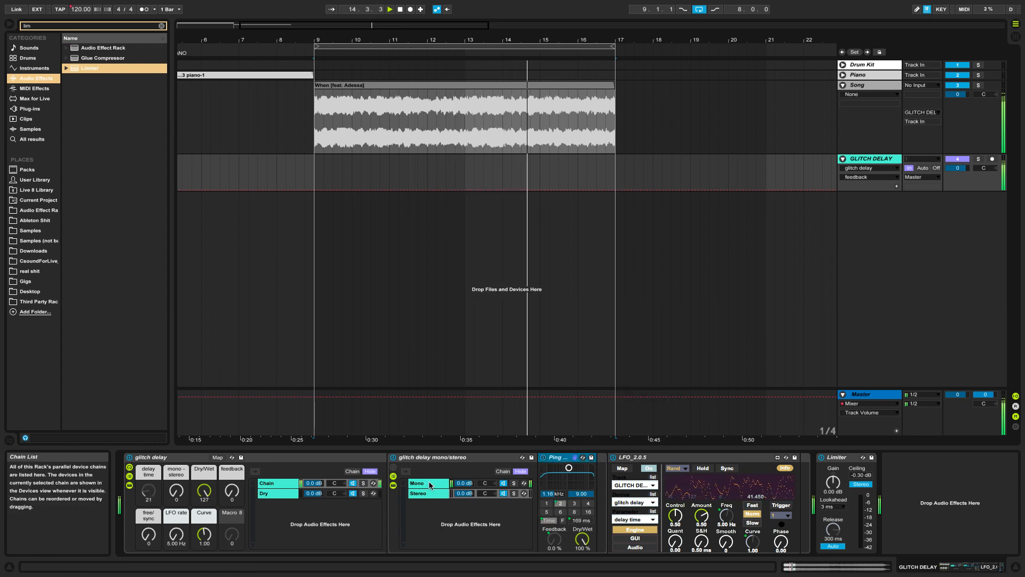
right_click(562, 458)
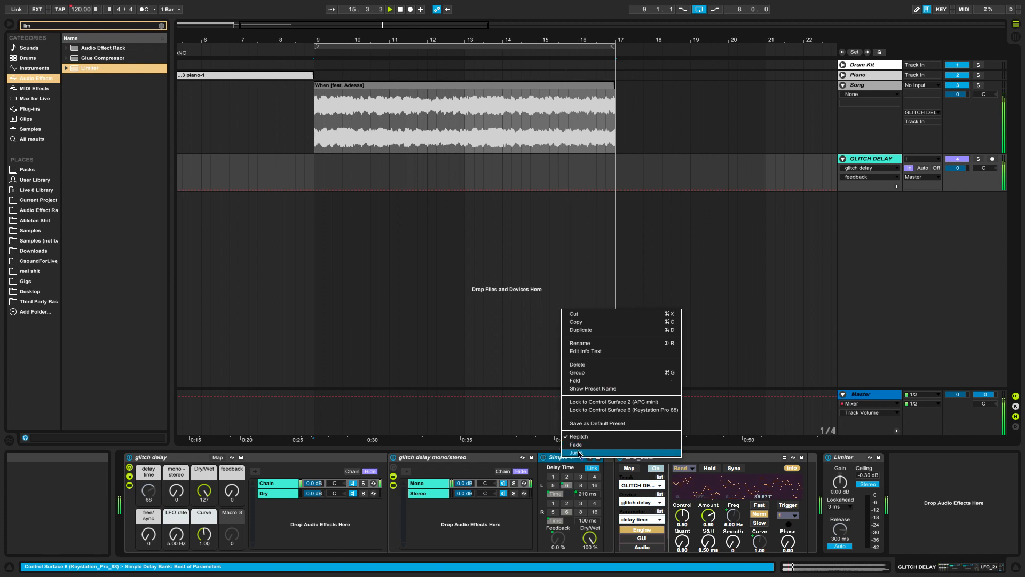
left_click(579, 453)
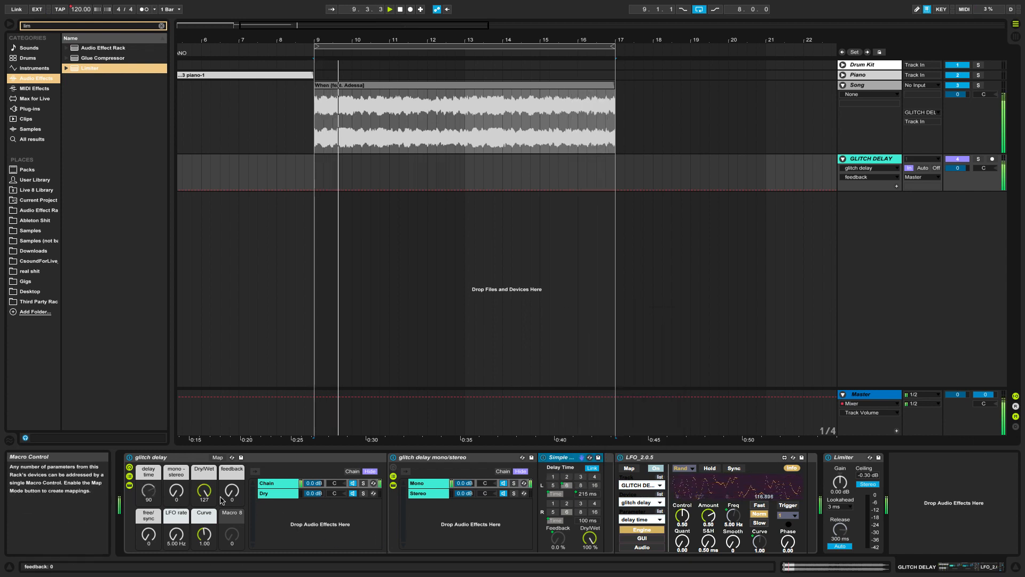
Step: Audition the song with mono - stereo, feedback and free/sync at 127 and LFO rate 30.0 Hz, and return feedback to 0
left_click_drag(176, 491, 176, 433)
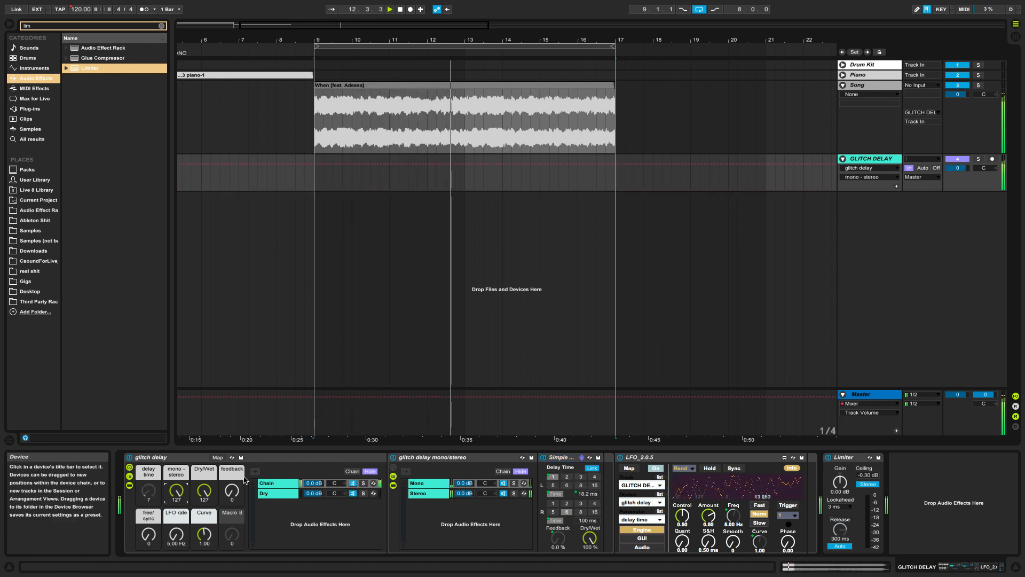
left_click_drag(231, 490, 231, 422)
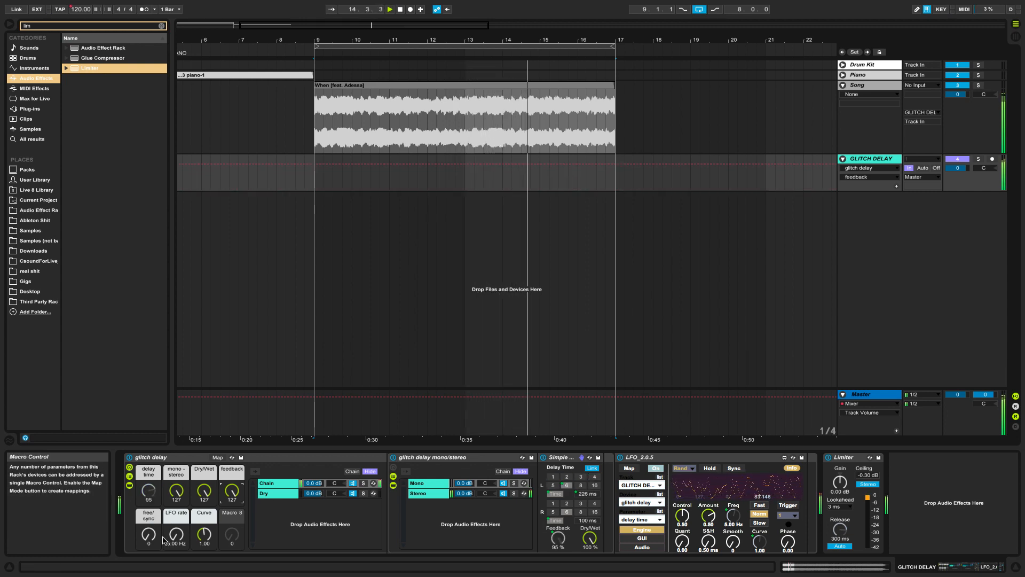
left_click_drag(176, 534, 176, 531)
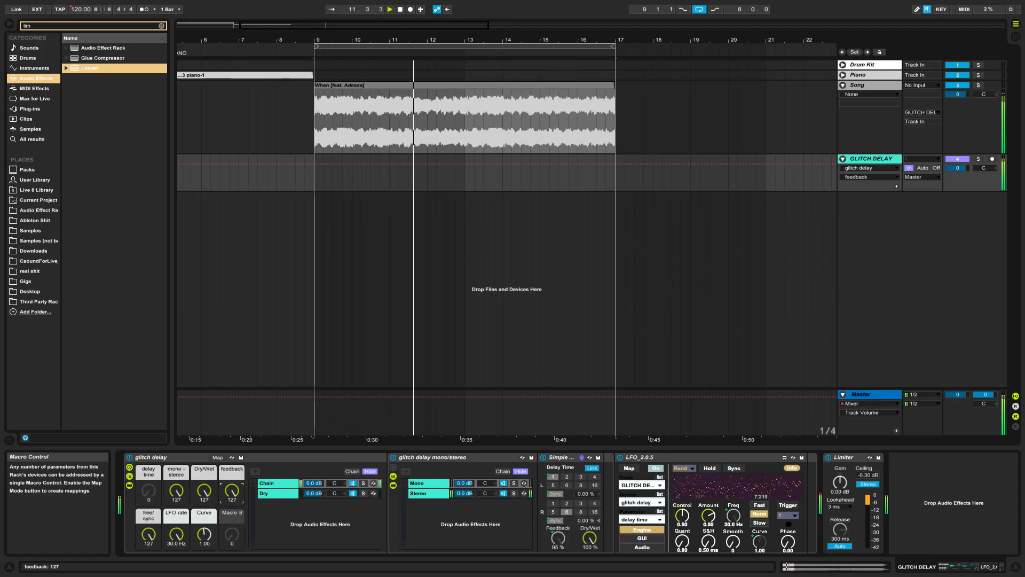
left_click_drag(235, 490, 235, 559)
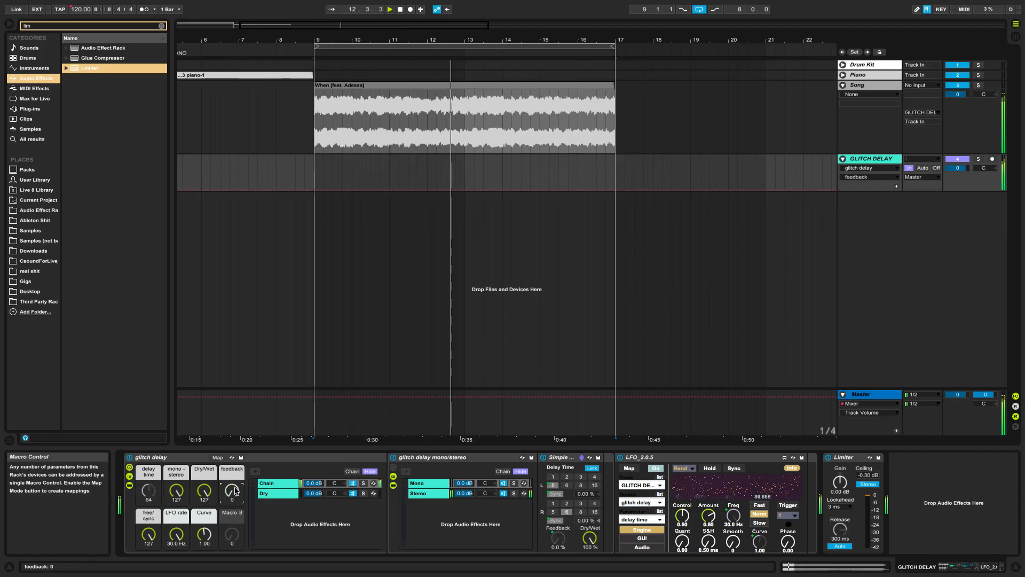